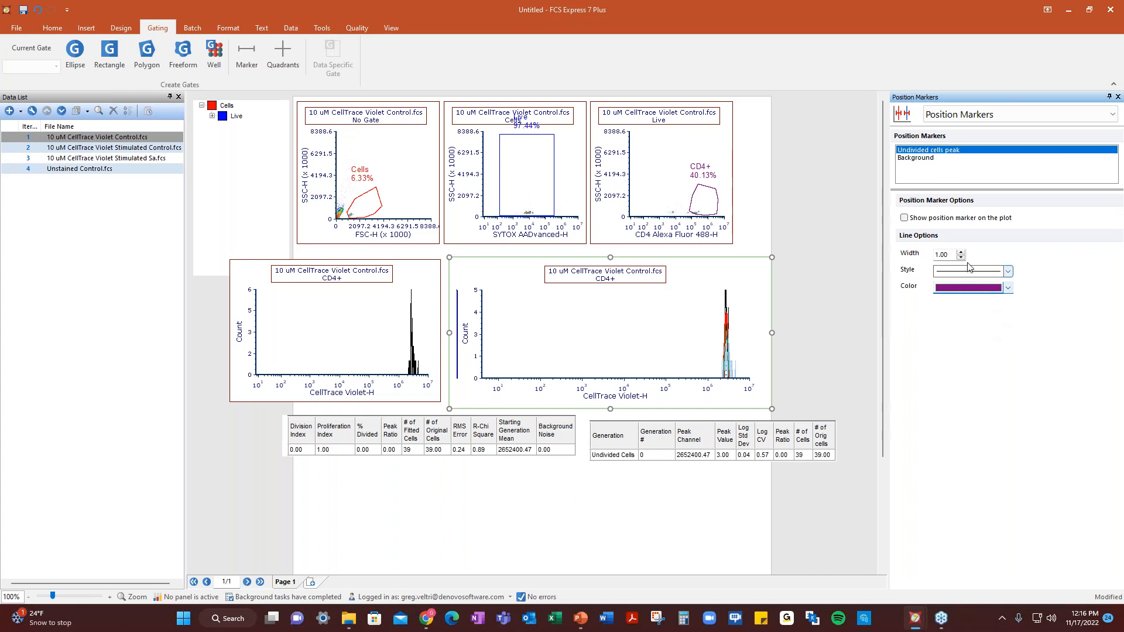
Set the line width of the Undivided cells peak position marker to 3.00.
{"action": "left_click", "coordinate": [961, 252]}
{"action": "left_click", "coordinate": [962, 252]}
{"action": "left_click", "coordinate": [962, 252]}
{"action": "left_click", "coordinate": [962, 252]}
{"action": "left_click", "coordinate": [962, 252]}
{"action": "left_click", "coordinate": [962, 252]}
{"action": "left_click", "coordinate": [962, 252]}
{"action": "left_click", "coordinate": [962, 253]}
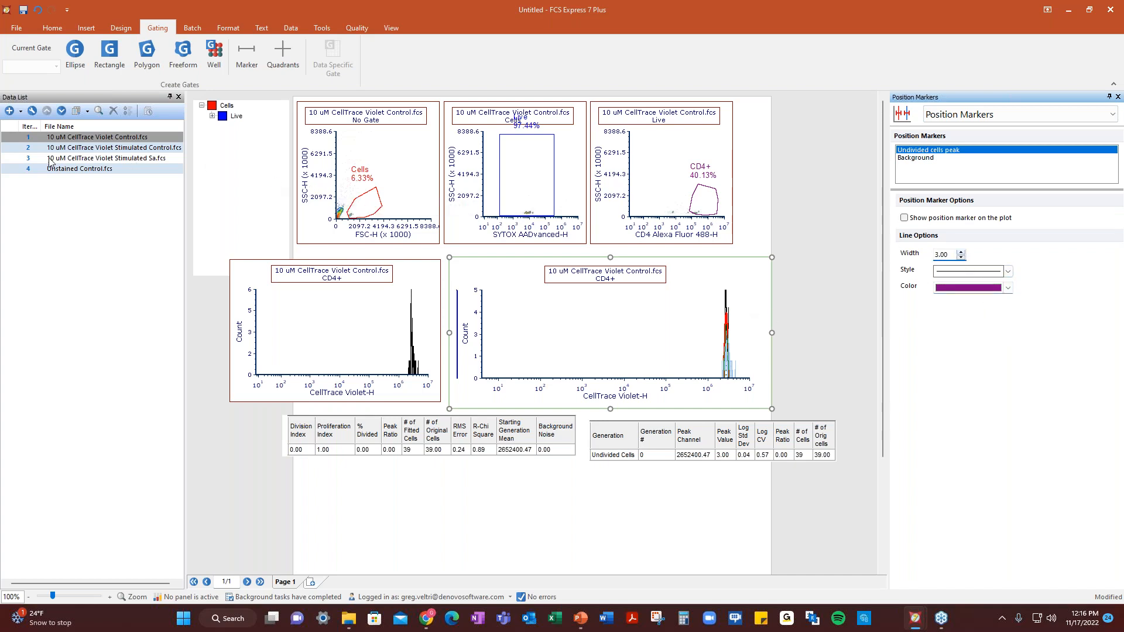
Switch the plots to 10 uM CellTrace Violet Stimulated Control.fcs and show the Undivided cells peak marker on the proliferation plot.
{"action": "left_click", "coordinate": [27, 148]}
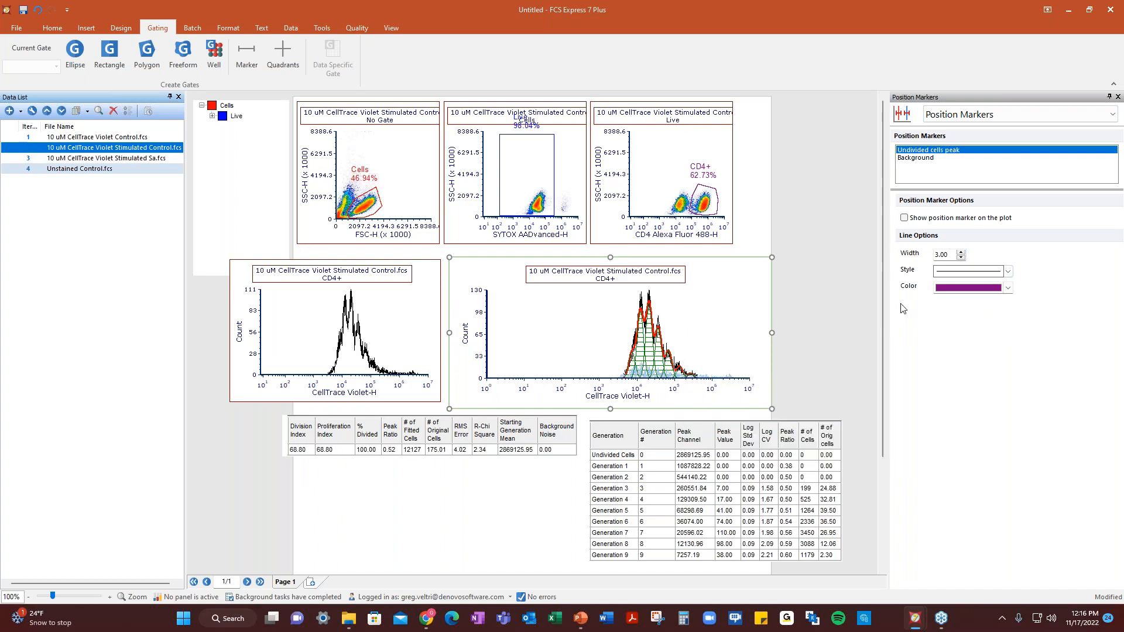
{"action": "left_click", "coordinate": [905, 218]}
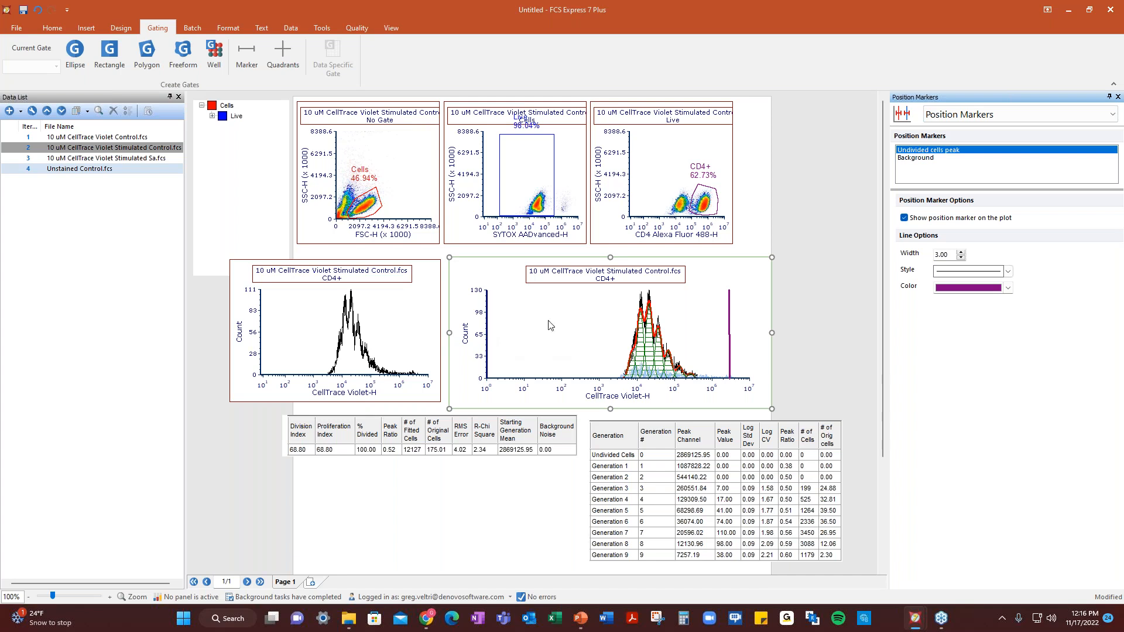
In the Proliferation Fit options, compare the fit with Same CV for All Peaks off and on, leaving it enabled and Use Fixed CV off.
{"action": "left_click", "coordinate": [984, 118]}
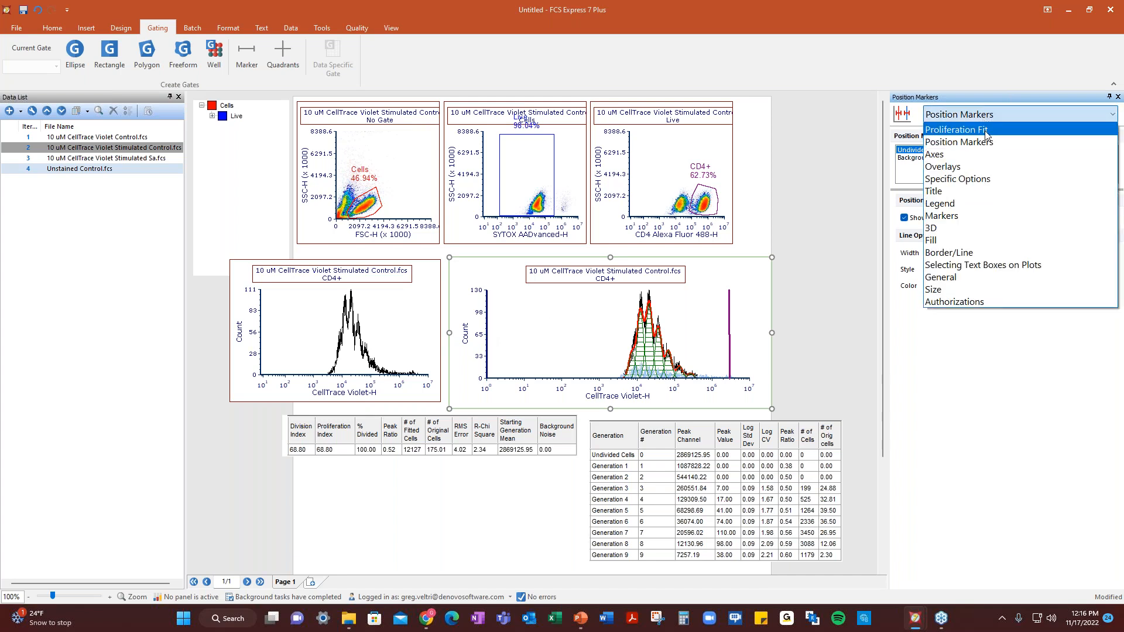
{"action": "left_click", "coordinate": [987, 130]}
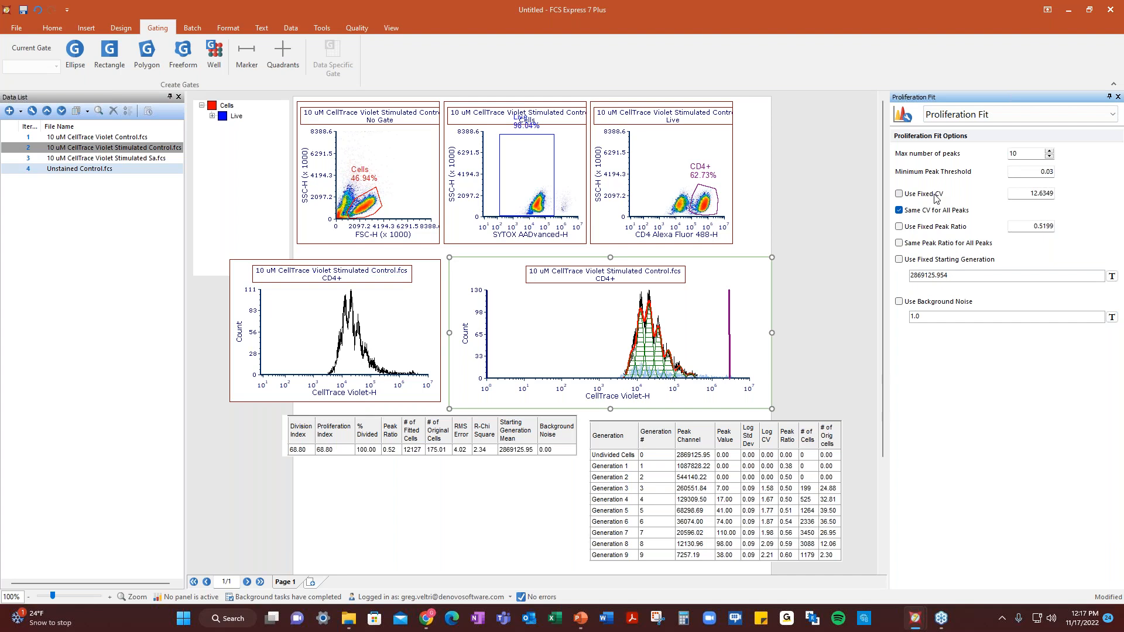
{"action": "left_click", "coordinate": [901, 193]}
{"action": "left_click", "coordinate": [900, 194]}
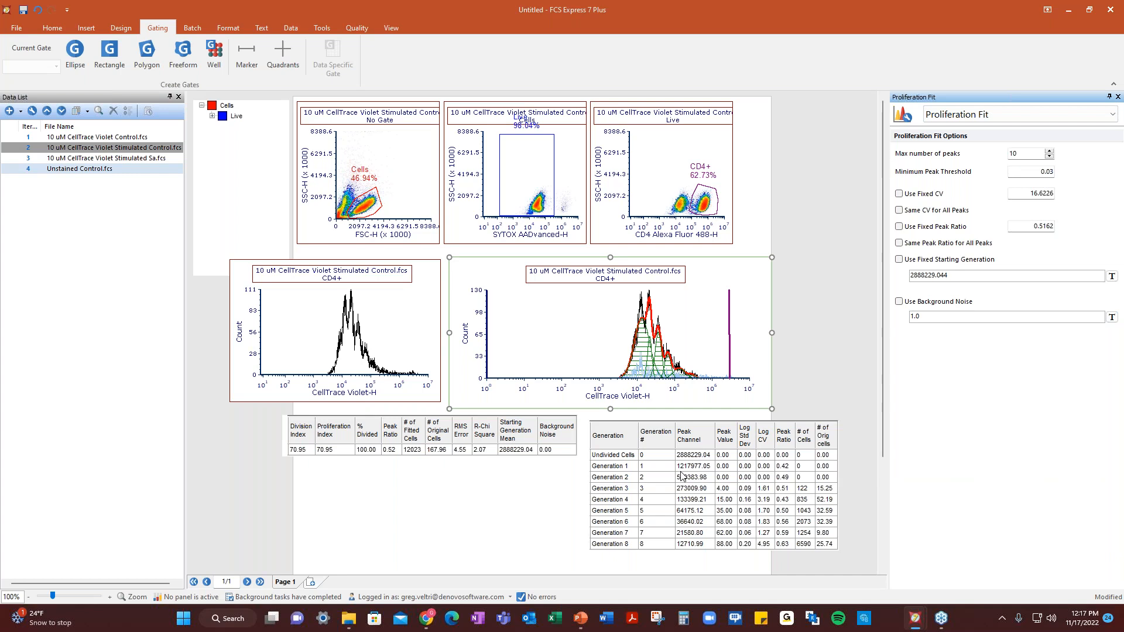
{"action": "left_click", "coordinate": [900, 210]}
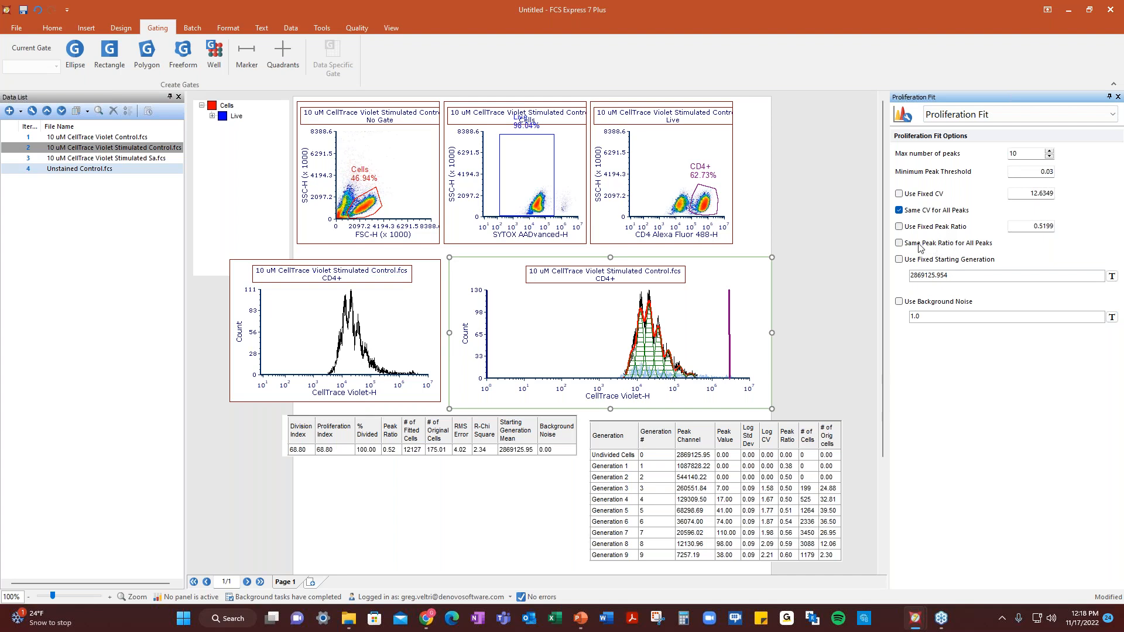
Compare the proliferation fit with and without Same Peak Ratio for All Peaks, and leave the option enabled.
{"action": "left_click", "coordinate": [901, 244]}
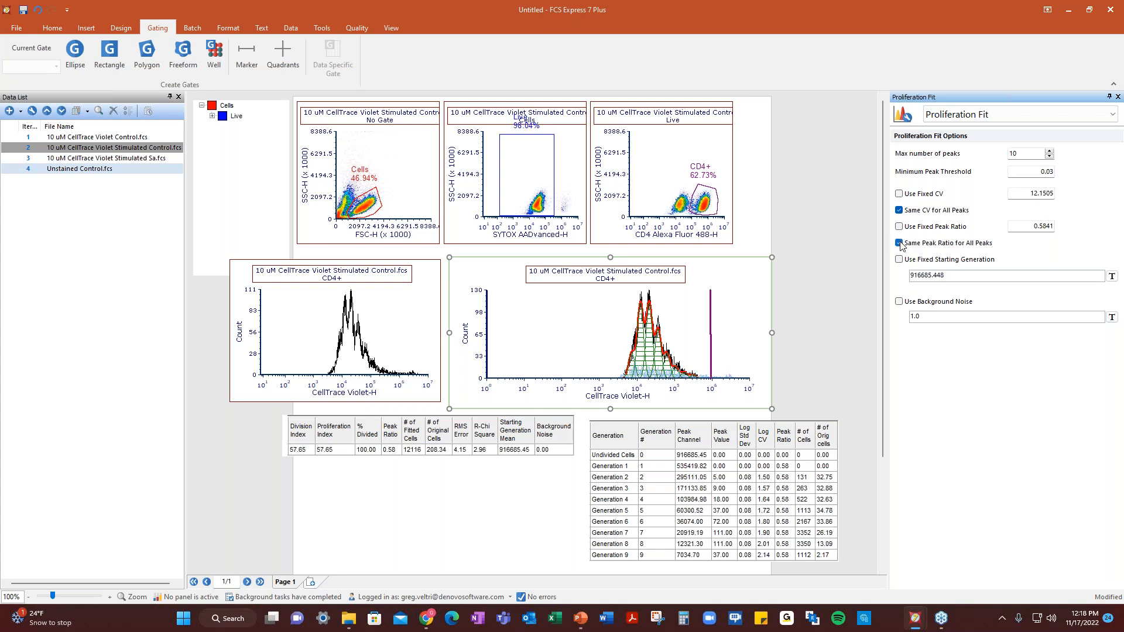
{"action": "left_click", "coordinate": [900, 244]}
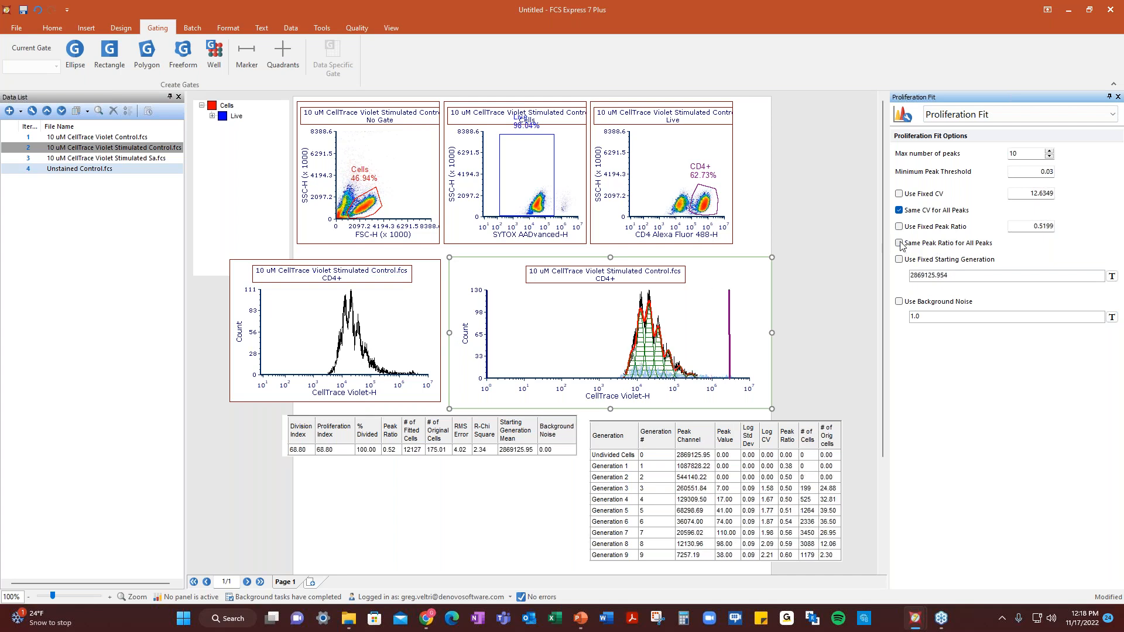
{"action": "left_click", "coordinate": [900, 244]}
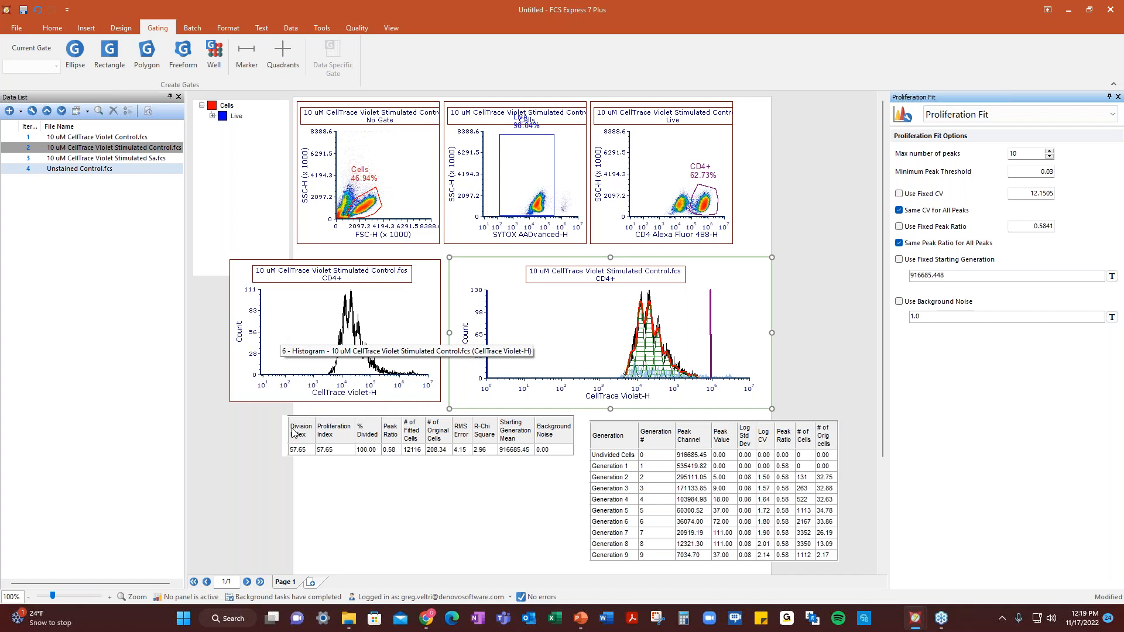
Move the fit statistics table beneath the proliferation plot's far end, and make the CD4+ histogram narrower and shift it away from that plot.
{"action": "left_click_drag", "start_coordinate": [337, 417], "coordinate": [793, 367]}
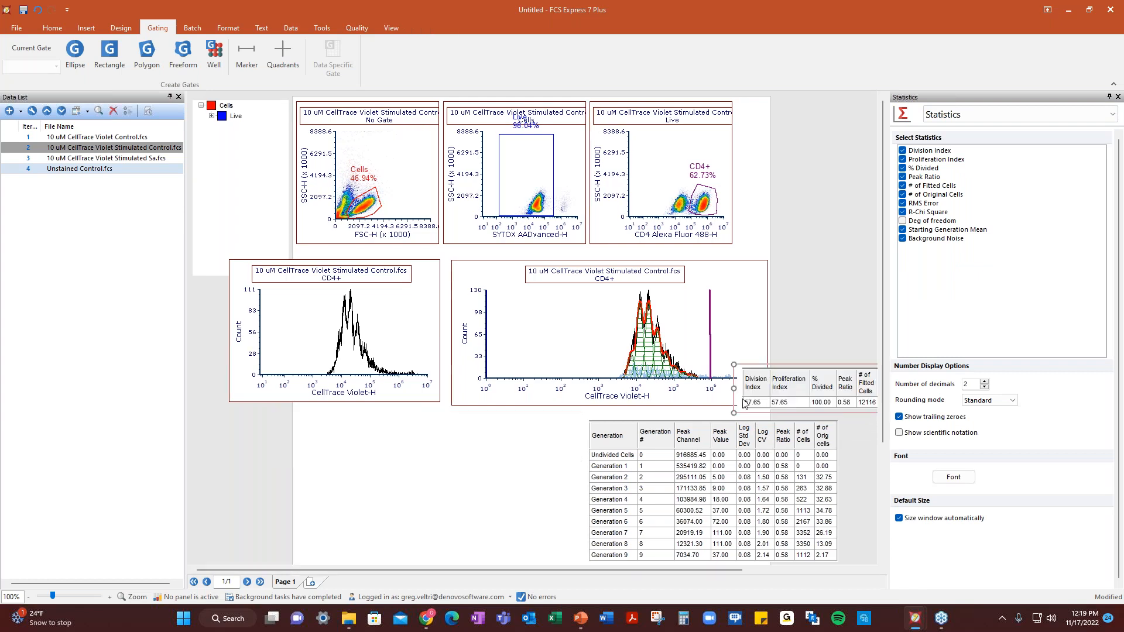
{"action": "left_click", "coordinate": [229, 377]}
{"action": "left_click_drag", "start_coordinate": [226, 331], "coordinate": [280, 339]}
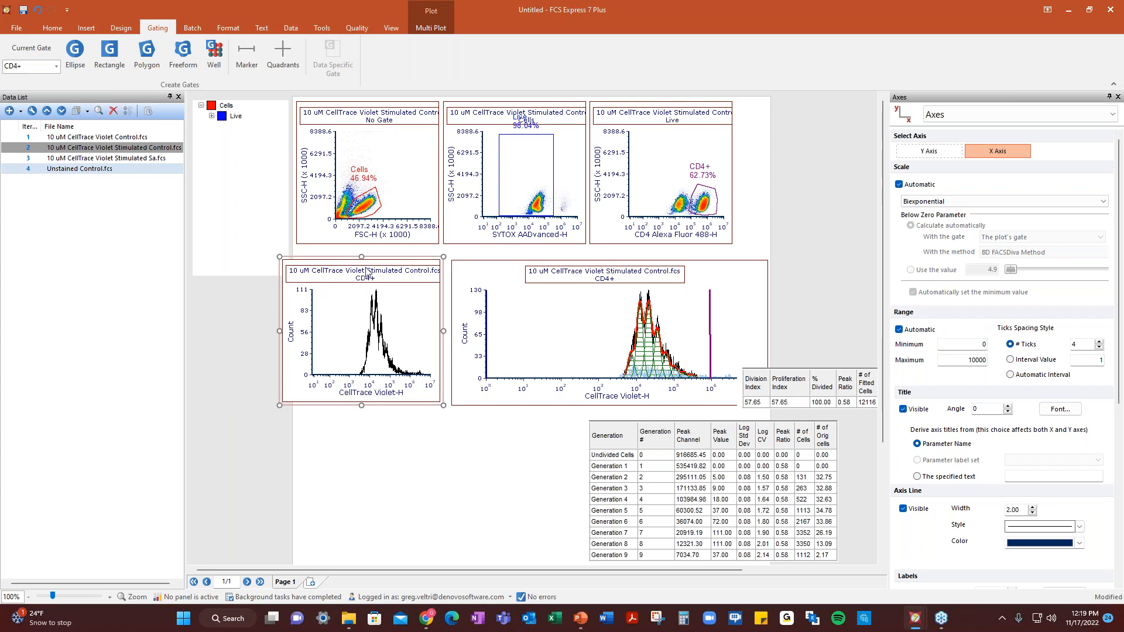
{"action": "left_click_drag", "start_coordinate": [375, 258], "coordinate": [290, 258]}
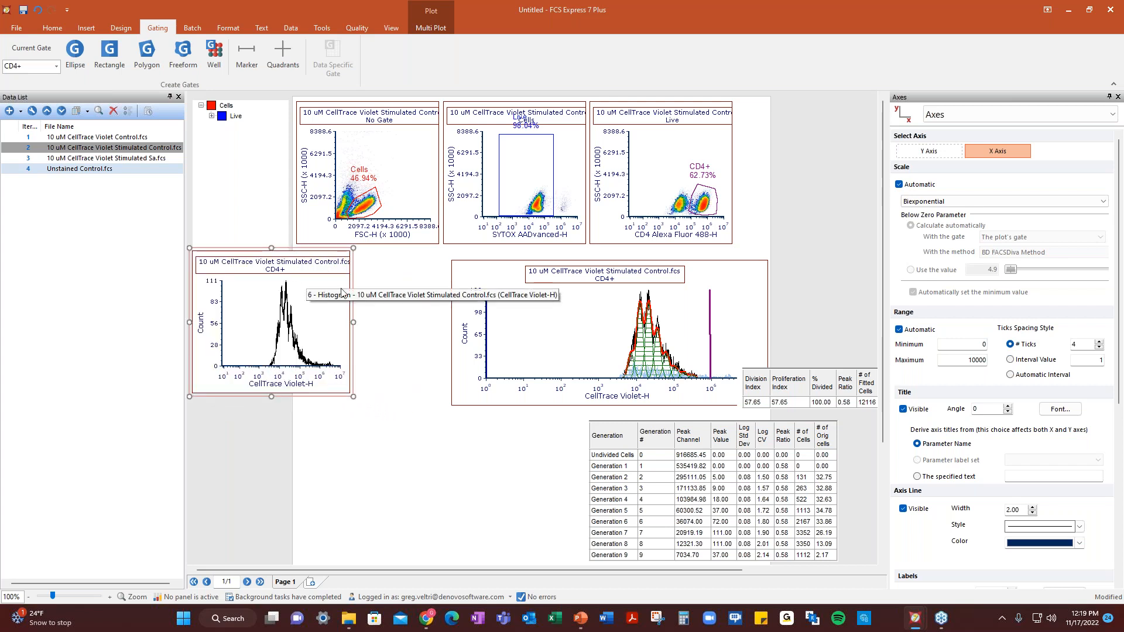
Duplicate the CD4+ CellTrace Violet-H histogram and place the copy directly below the original.
{"action": "right_click", "coordinate": [333, 336]}
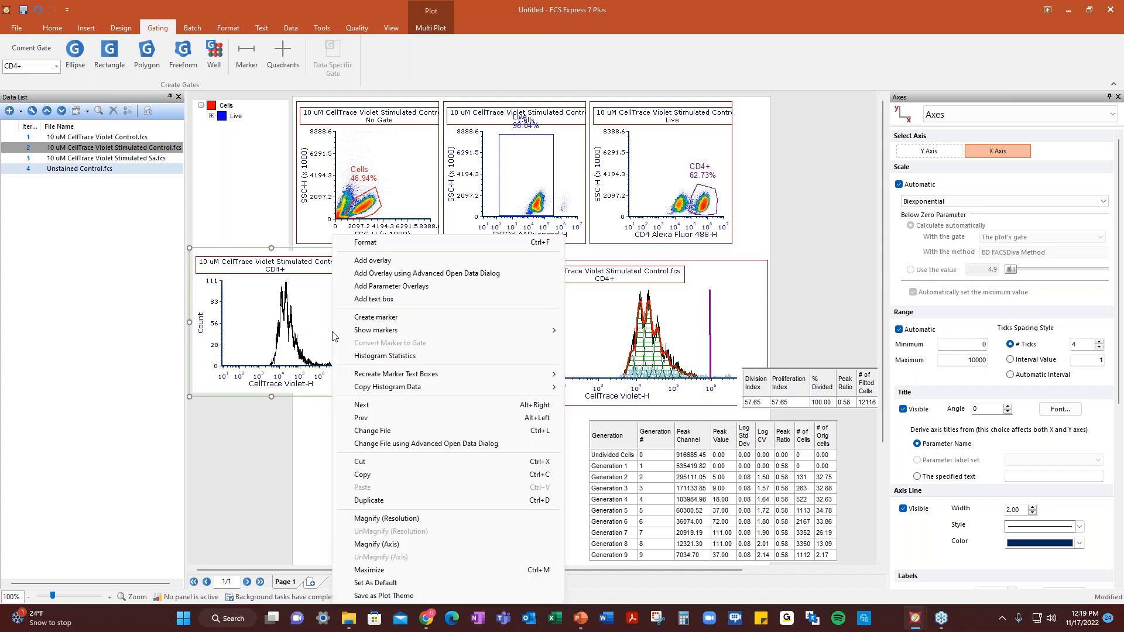
{"action": "left_click", "coordinate": [382, 502]}
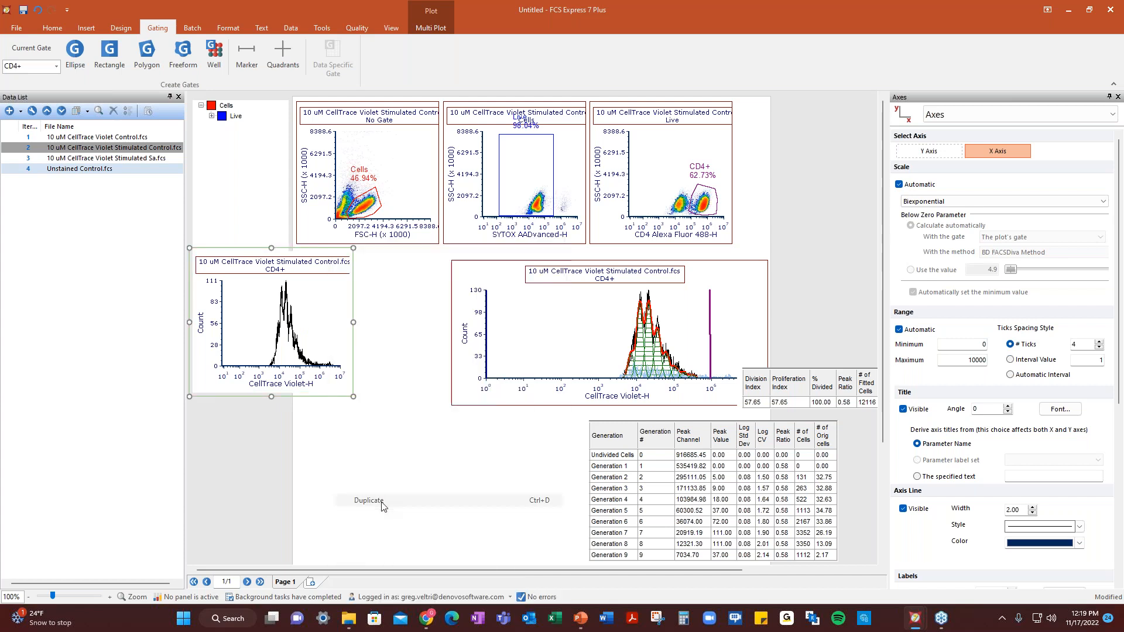
{"action": "left_click_drag", "start_coordinate": [345, 290], "coordinate": [337, 404]}
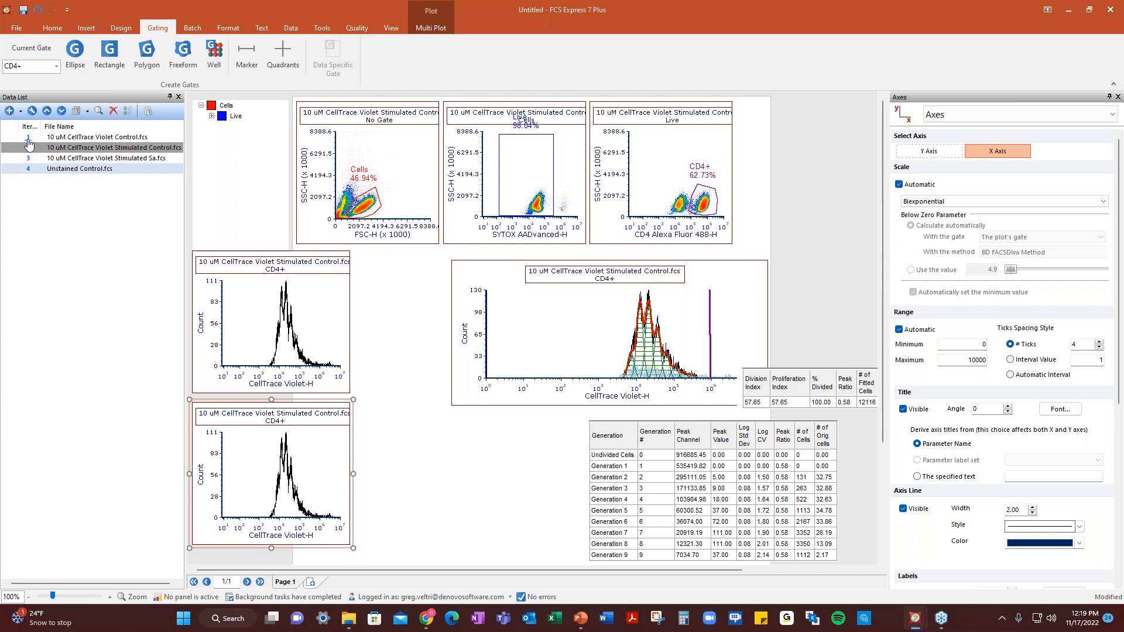
Try to load 10 uM CellTrace Violet Control.fcs into the upper CD4+ histogram by replacing its existing overlay.
{"action": "left_click", "coordinate": [240, 307]}
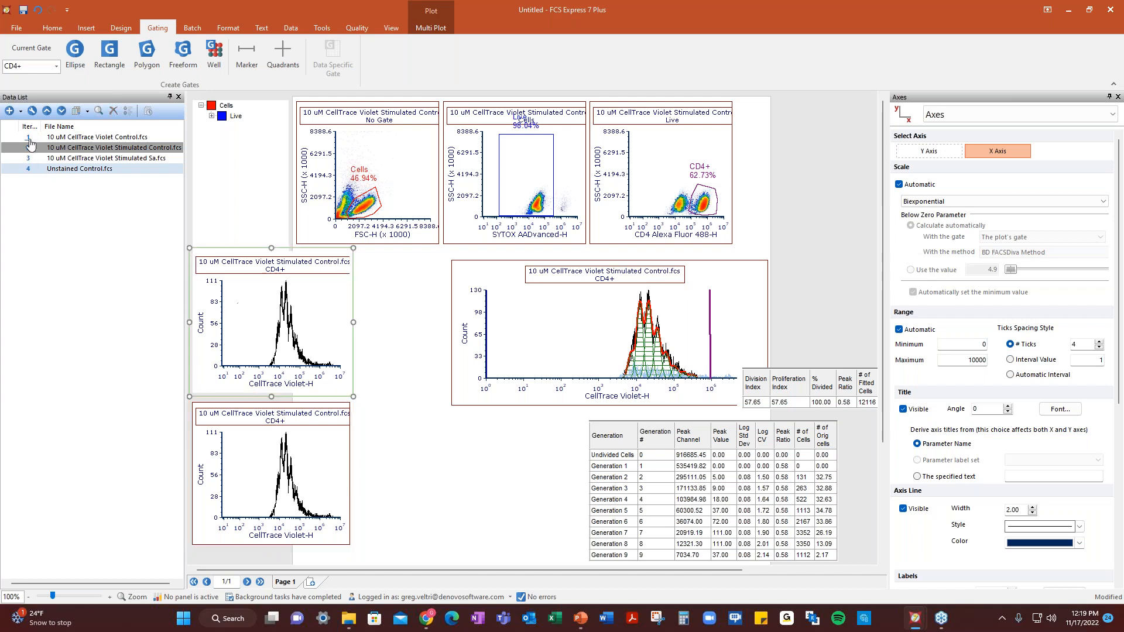
{"action": "left_click_drag", "start_coordinate": [30, 143], "coordinate": [302, 333]}
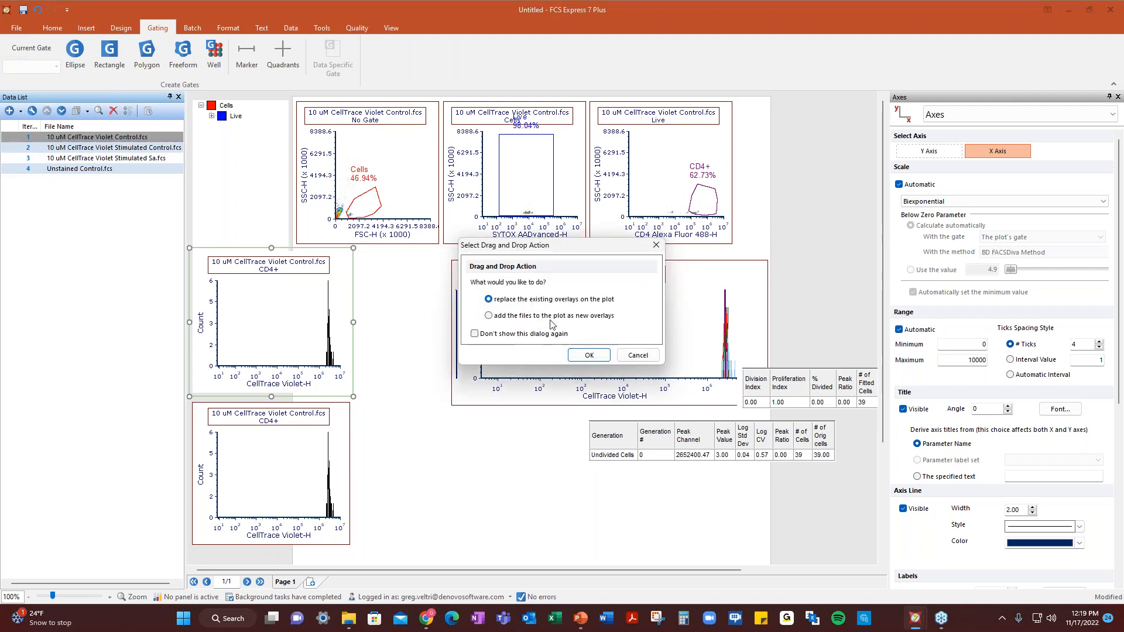
{"action": "left_click", "coordinate": [594, 359]}
{"action": "left_click", "coordinate": [26, 169]}
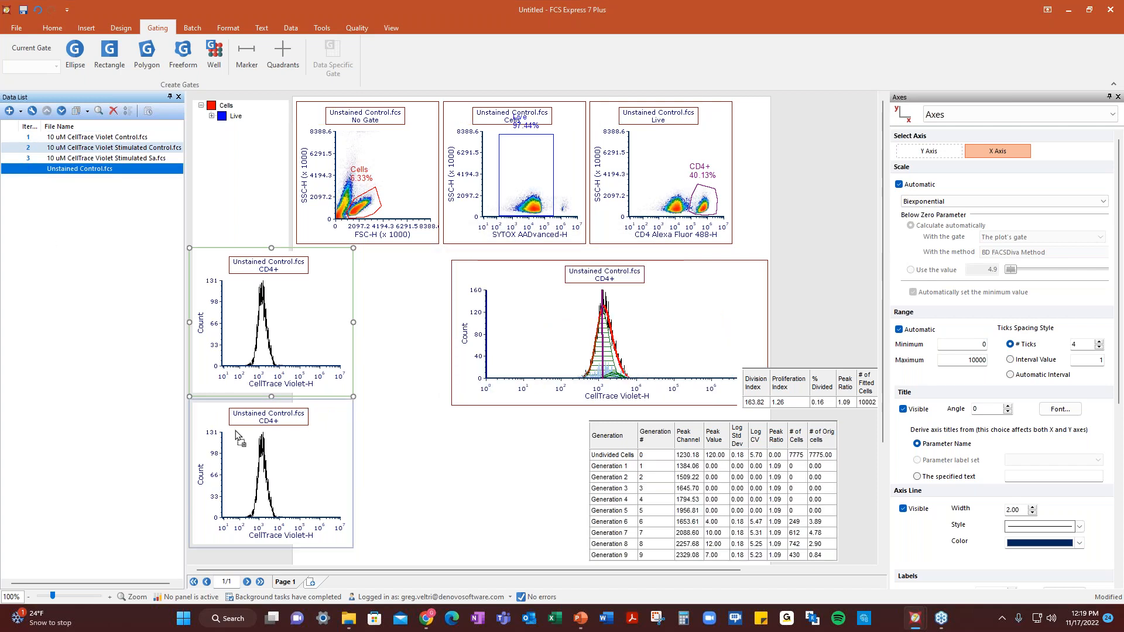
{"action": "left_click_drag", "start_coordinate": [246, 435], "coordinate": [31, 73]}
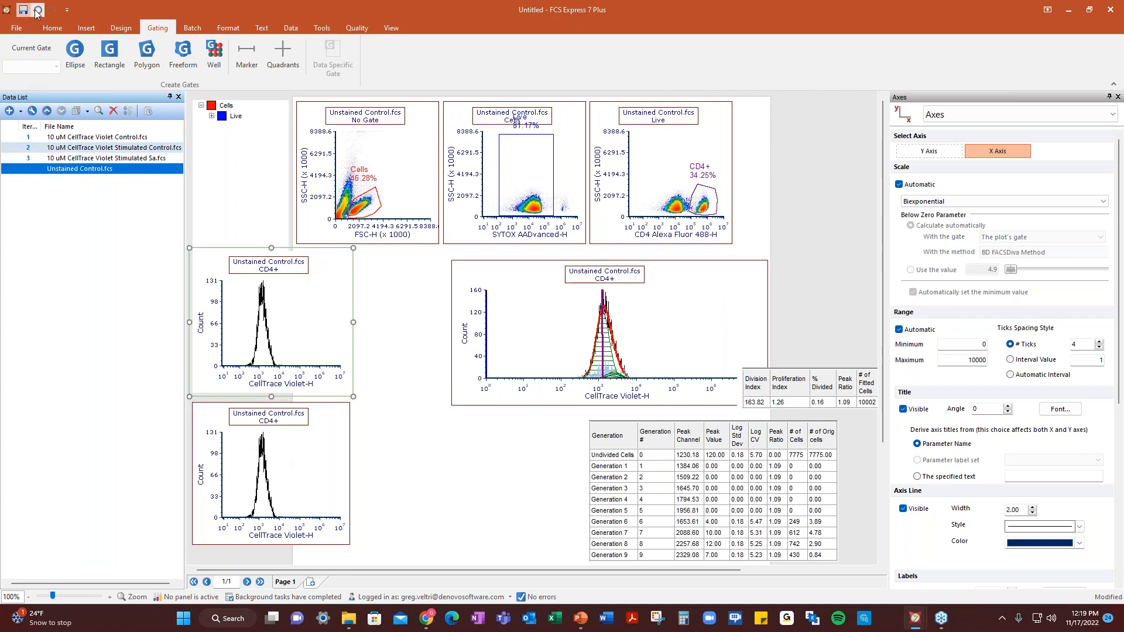
{"action": "left_click", "coordinate": [38, 10]}
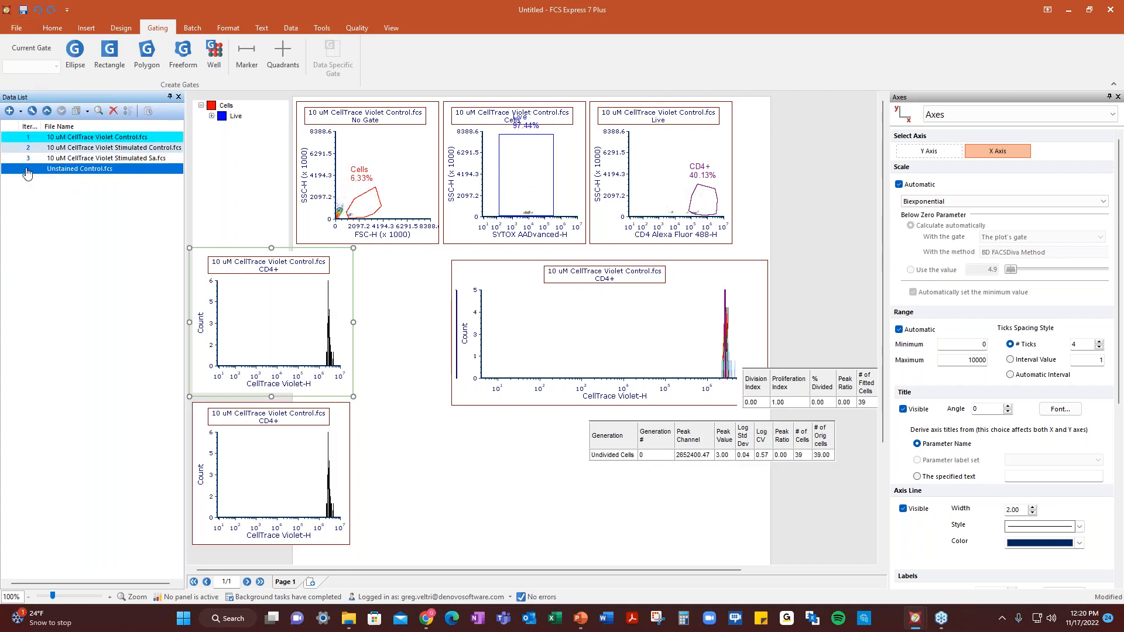
Load Unstained Control.fcs into the lower CD4+ histogram, replacing its existing overlay.
{"action": "left_click", "coordinate": [271, 469]}
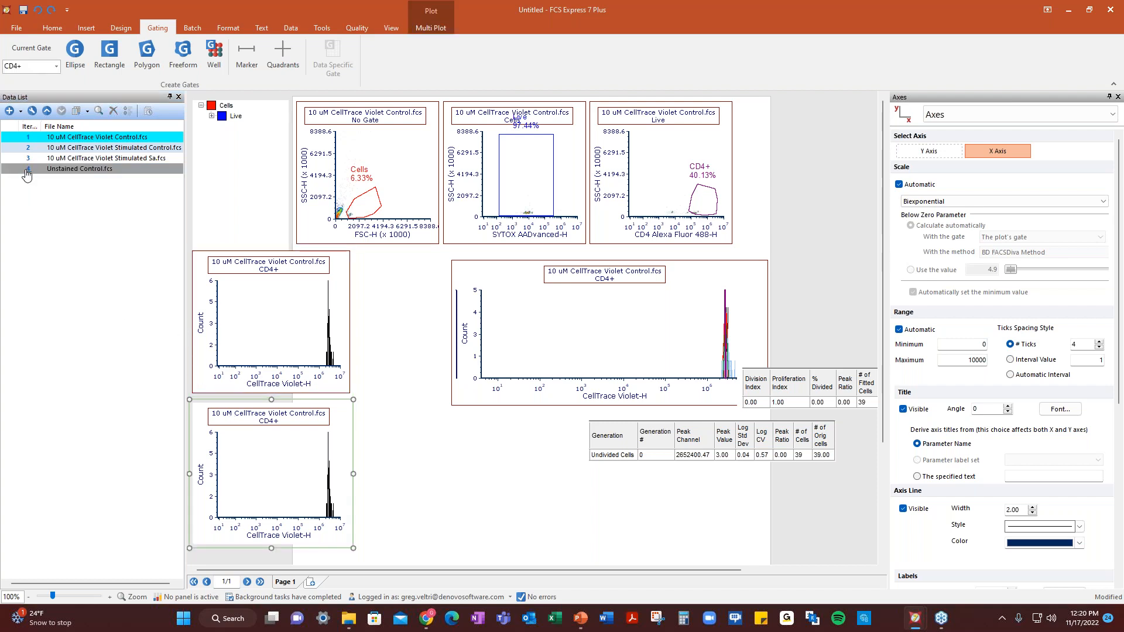
{"action": "left_click_drag", "start_coordinate": [26, 170], "coordinate": [249, 473]}
{"action": "left_click", "coordinate": [589, 355]}
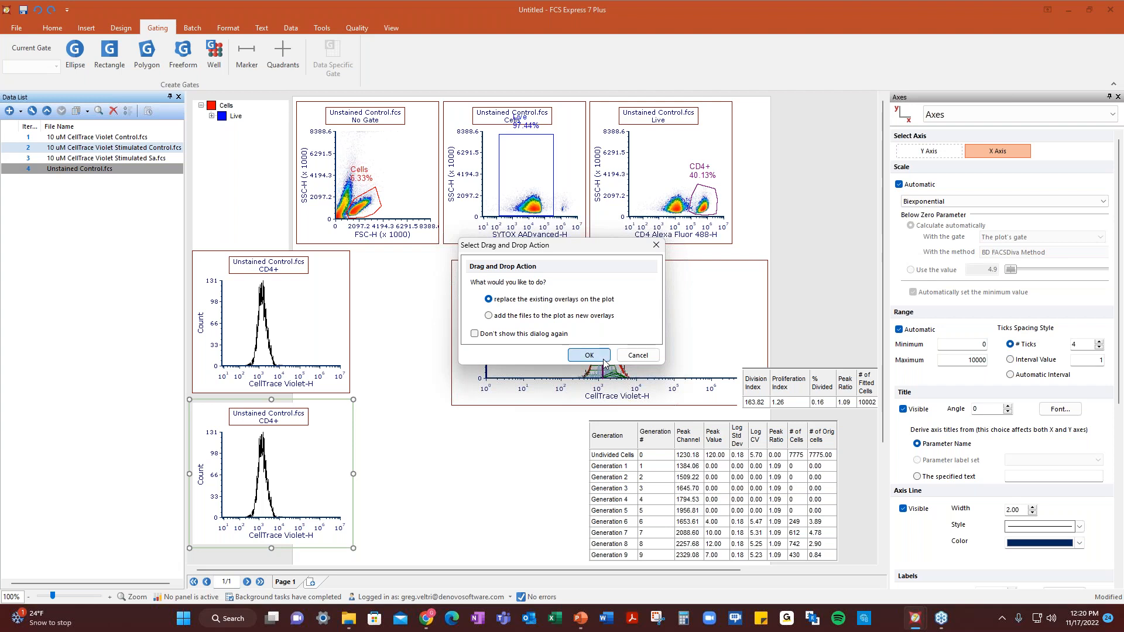
Step the upper histogram's data back to 10 uM CellTrace Violet Control.fcs and move the proliferation plot next to it.
{"action": "left_click", "coordinate": [300, 323]}
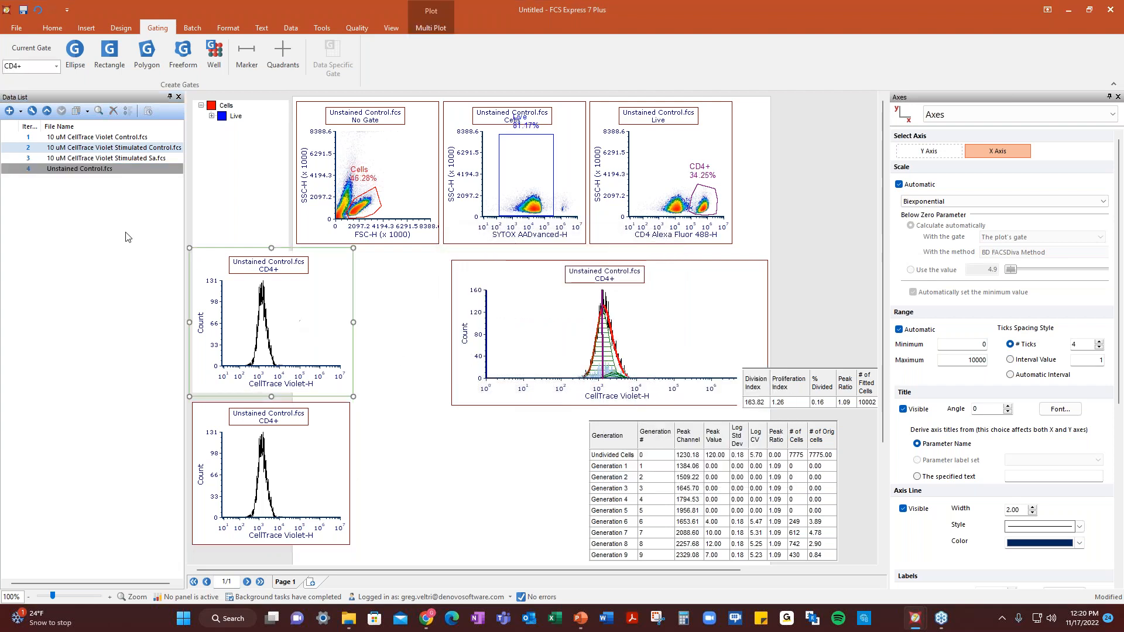
{"action": "left_click", "coordinate": [290, 28]}
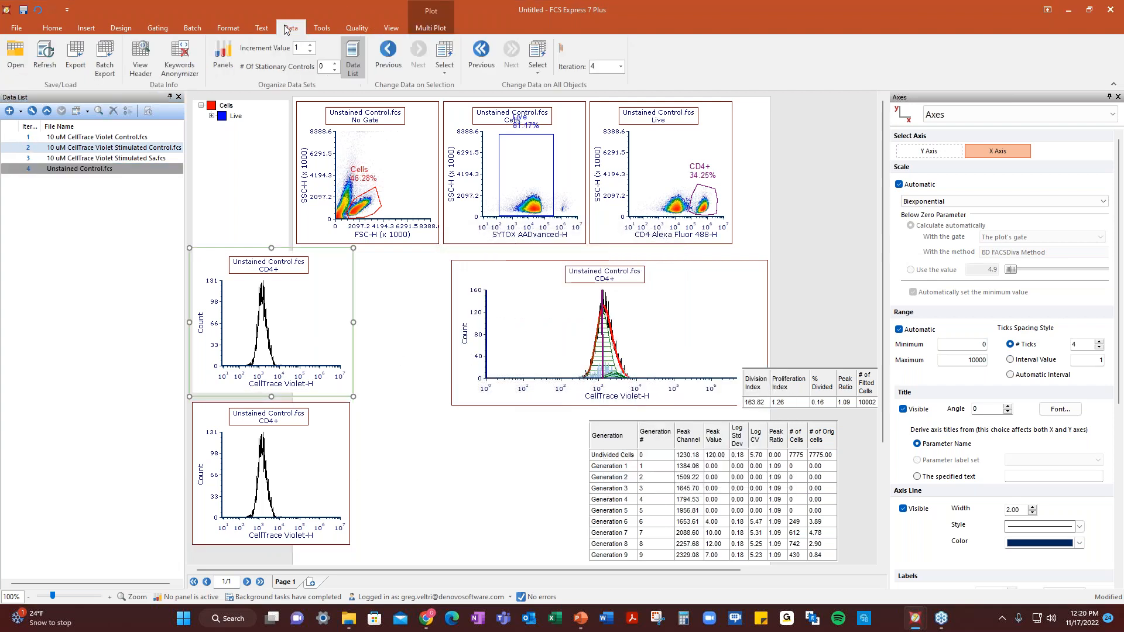
{"action": "left_click", "coordinate": [389, 56]}
{"action": "left_click", "coordinate": [389, 56]}
{"action": "left_click", "coordinate": [389, 56]}
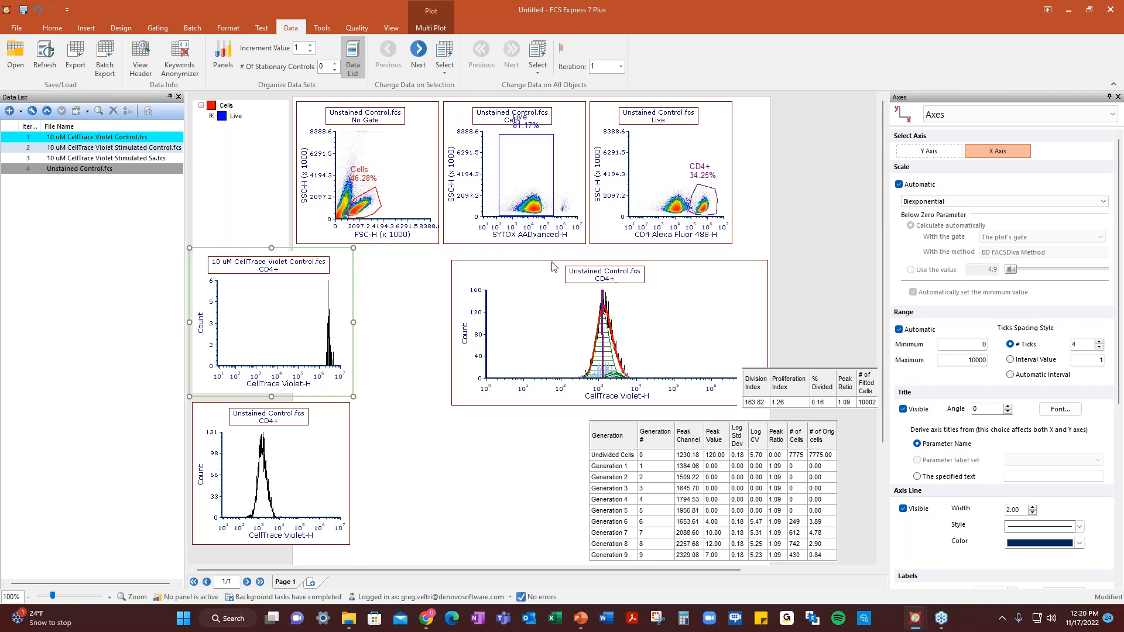
{"action": "left_click_drag", "start_coordinate": [556, 257], "coordinate": [476, 249]}
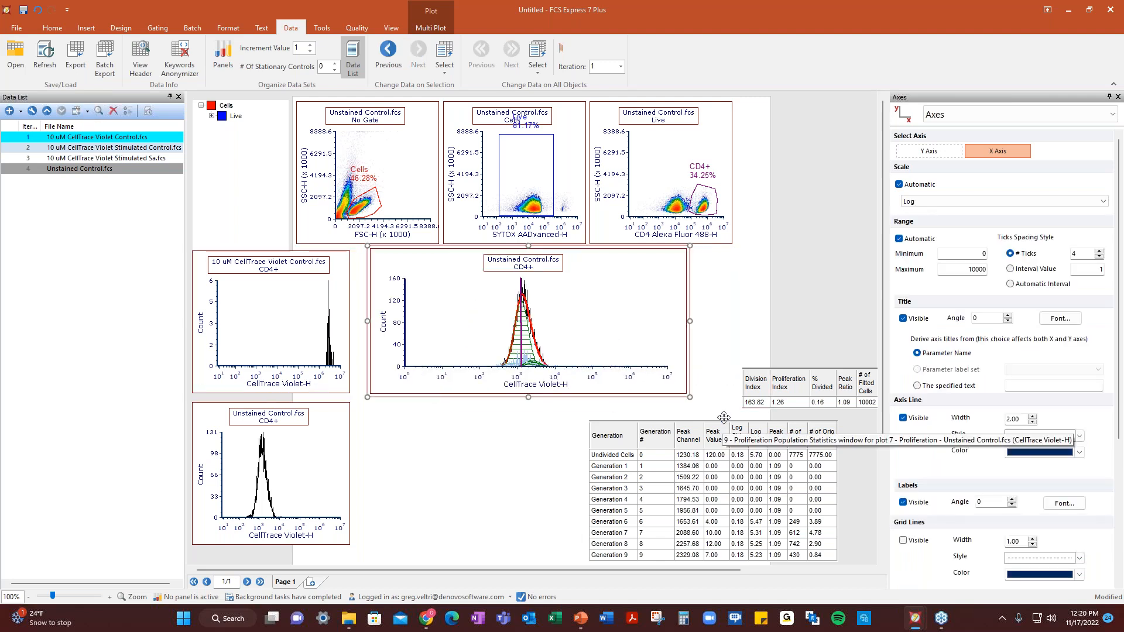
Turn off Change data file during Next/Prev/Batch in the overlay options of both the upper and lower CD4+ histograms.
{"action": "left_click", "coordinate": [290, 348]}
{"action": "left_click", "coordinate": [1009, 114]}
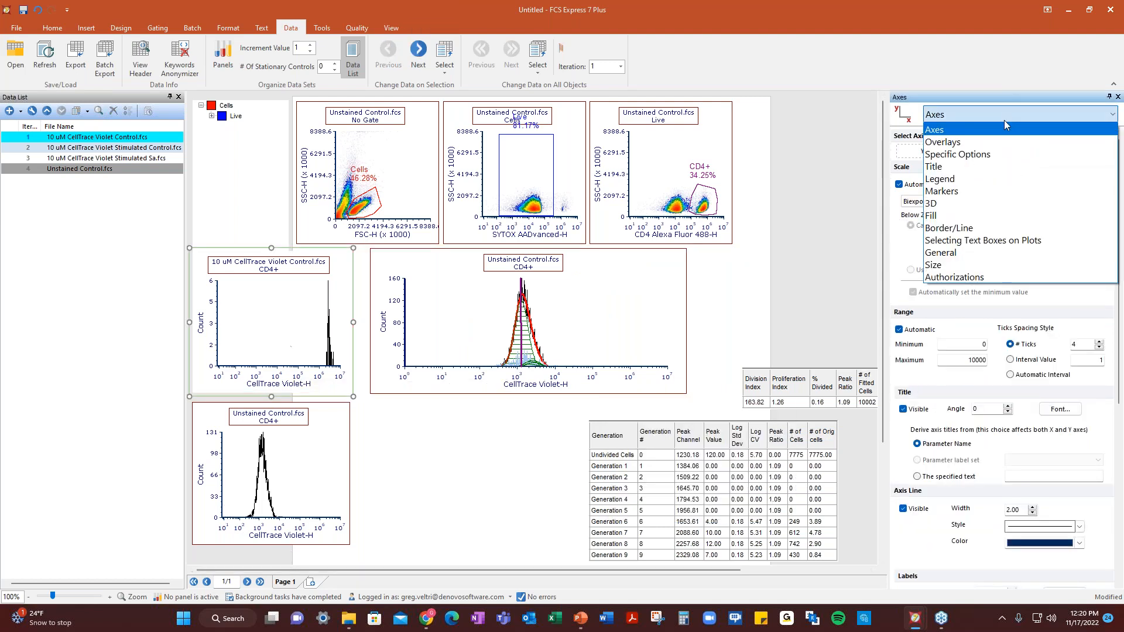
{"action": "left_click", "coordinate": [1002, 146]}
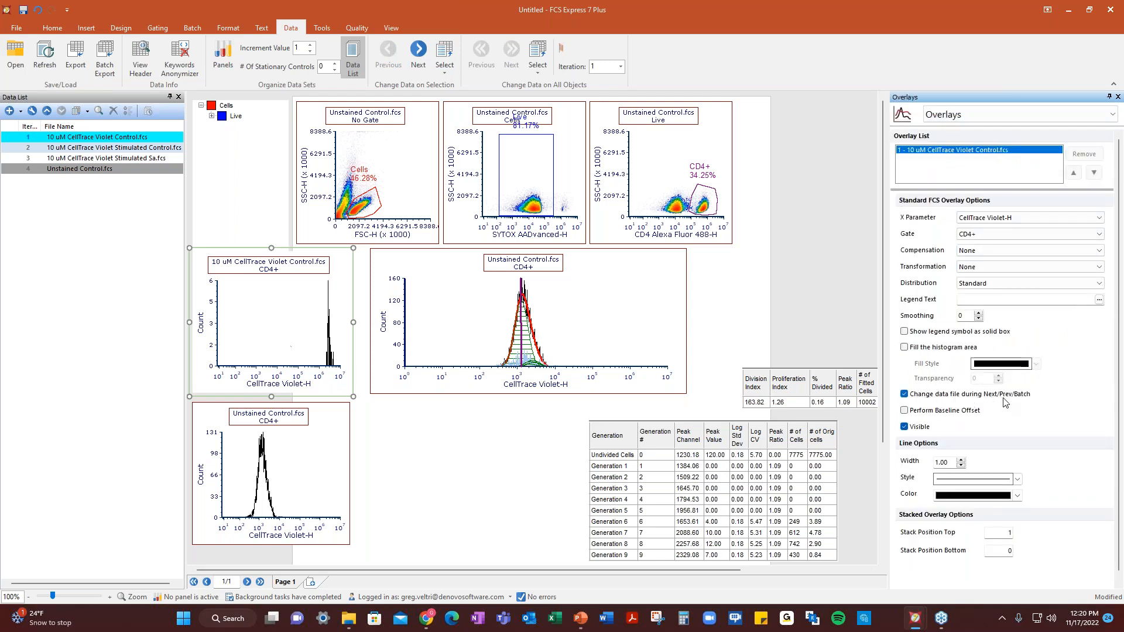
{"action": "left_click", "coordinate": [905, 394]}
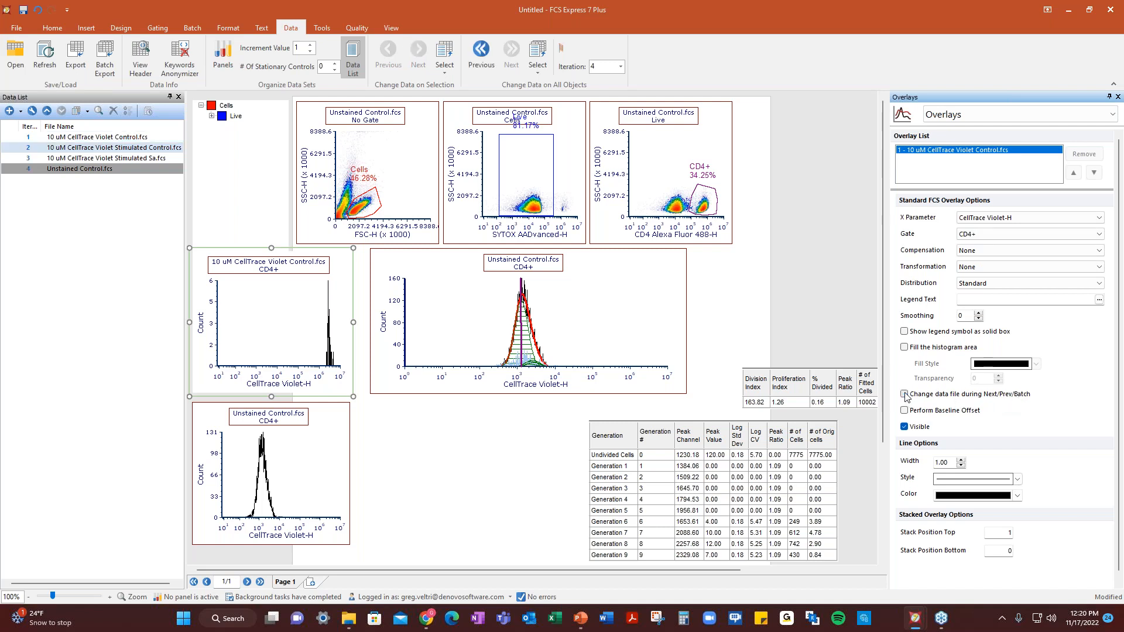
{"action": "left_click", "coordinate": [316, 454]}
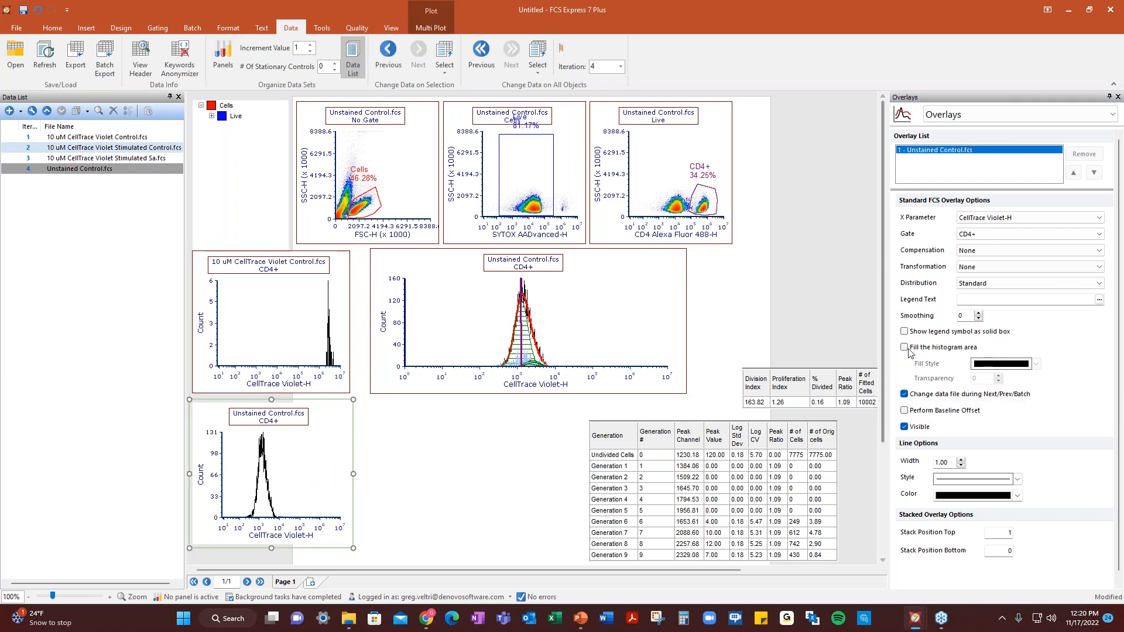
{"action": "left_click", "coordinate": [905, 394]}
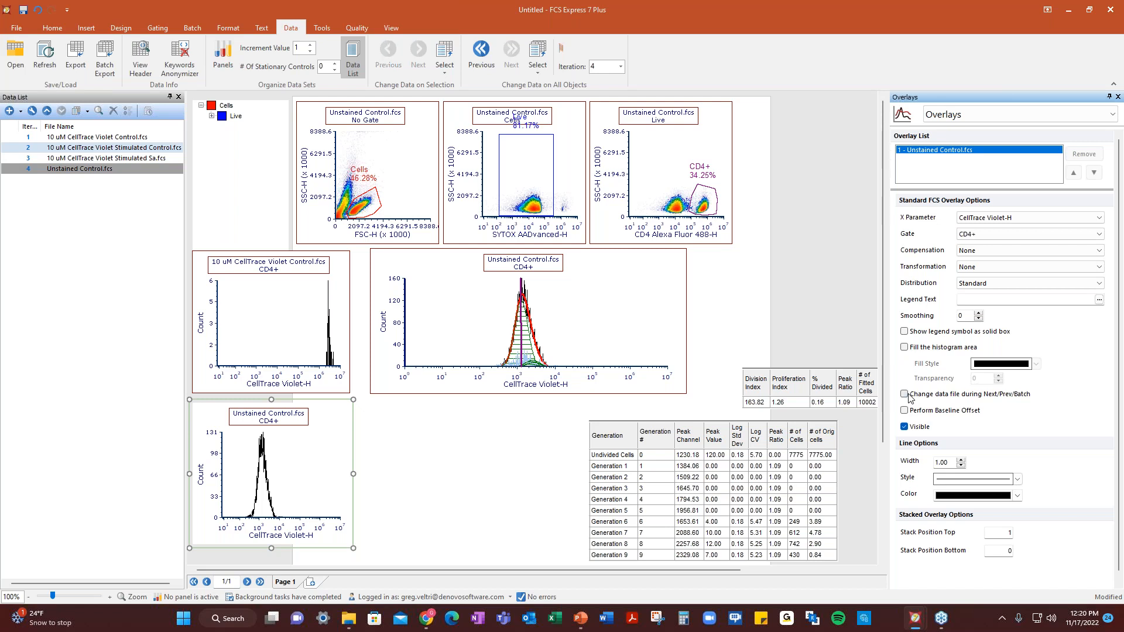
Draw a marker across the peak in the upper 10 uM CellTrace Violet Control.fcs histogram.
{"action": "left_click", "coordinate": [255, 335]}
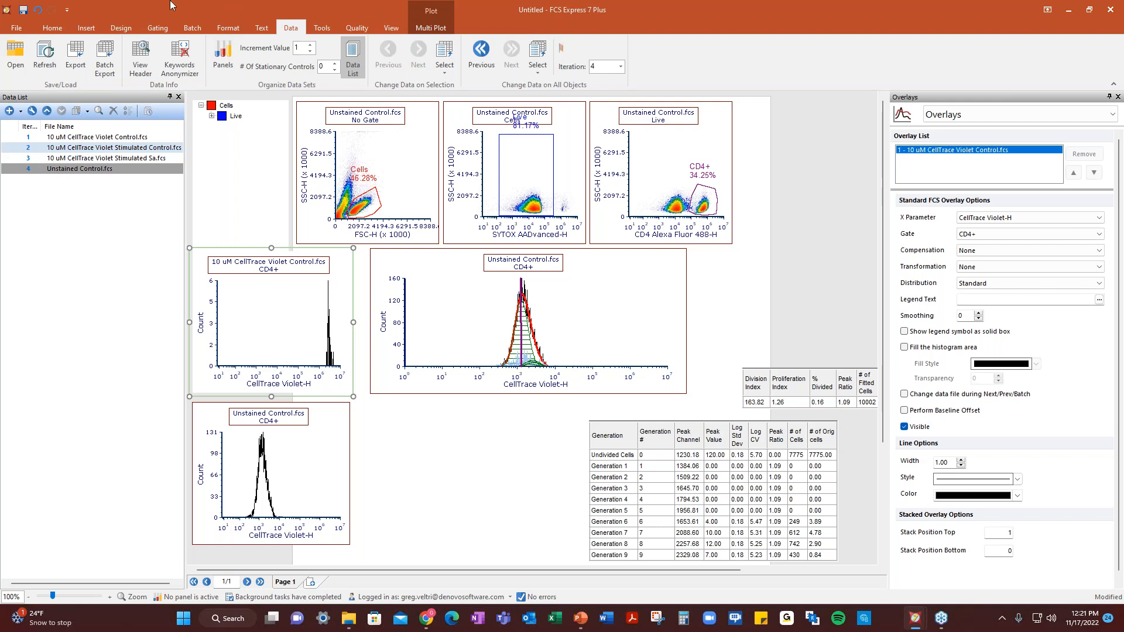
{"action": "left_click", "coordinate": [159, 28]}
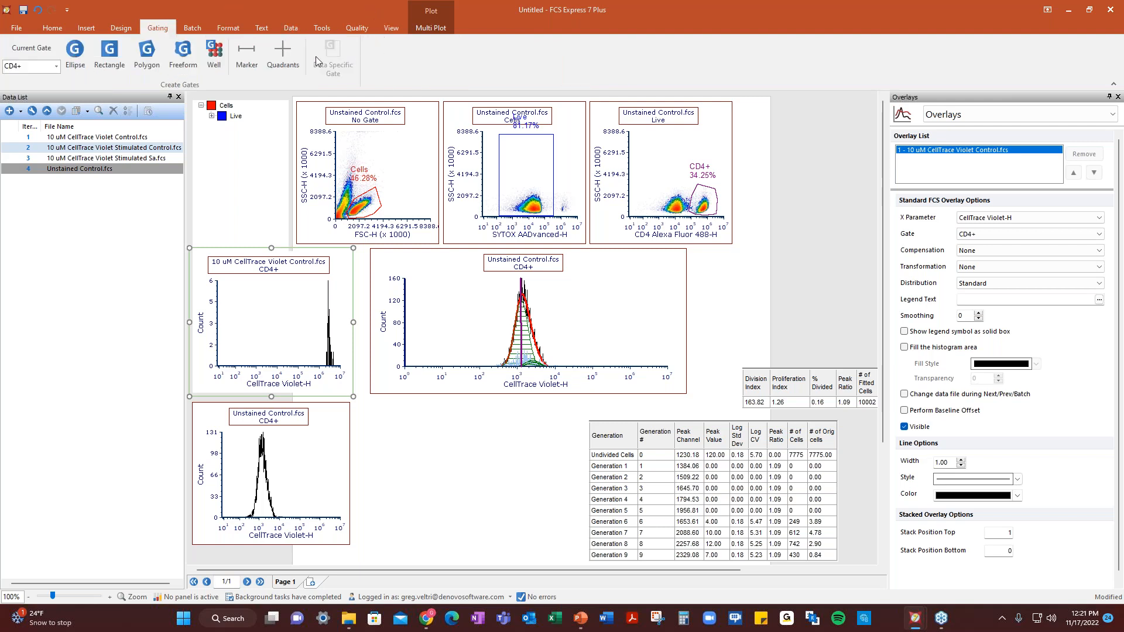
{"action": "left_click", "coordinate": [251, 51]}
{"action": "left_click_drag", "start_coordinate": [322, 318], "coordinate": [342, 317]}
Draw a marker across the peak in the lower Unstained Control.fcs histogram.
{"action": "left_click", "coordinate": [331, 471]}
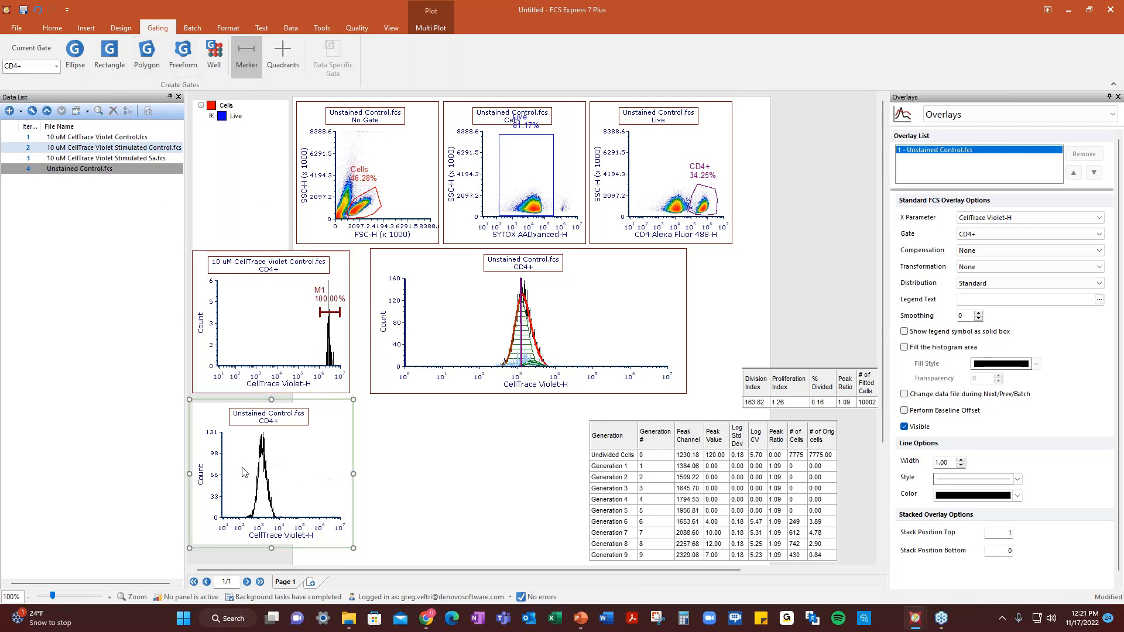
{"action": "left_click_drag", "start_coordinate": [245, 469], "coordinate": [279, 472]}
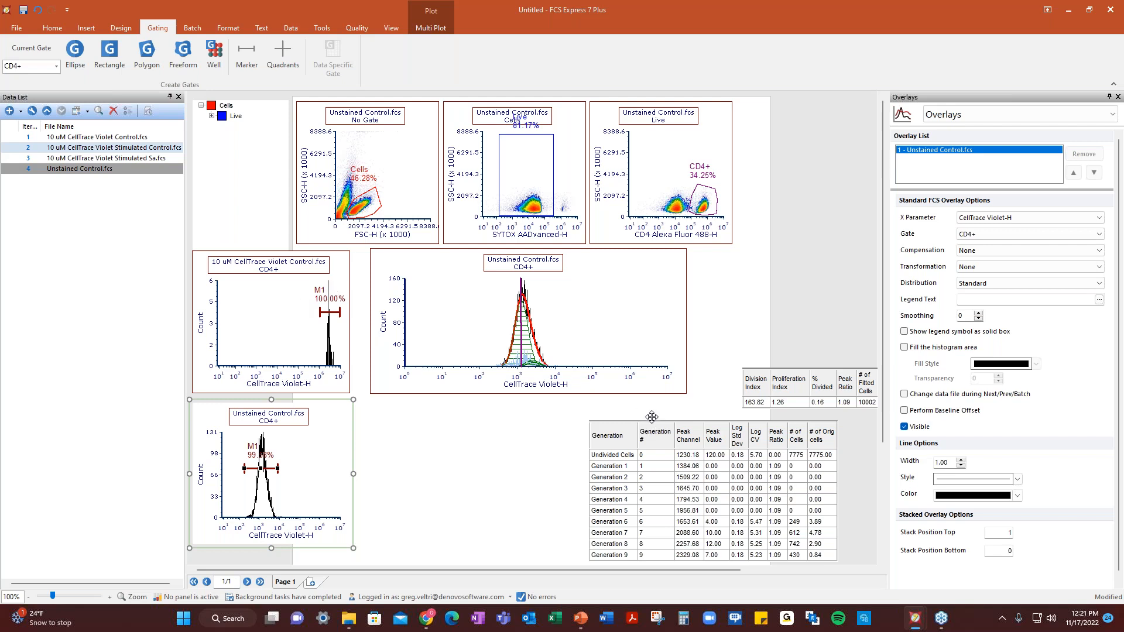
Move the generation statistics table directly below the proliferation plot and the fit statistics table beside it.
{"action": "left_click_drag", "start_coordinate": [658, 426], "coordinate": [440, 407]}
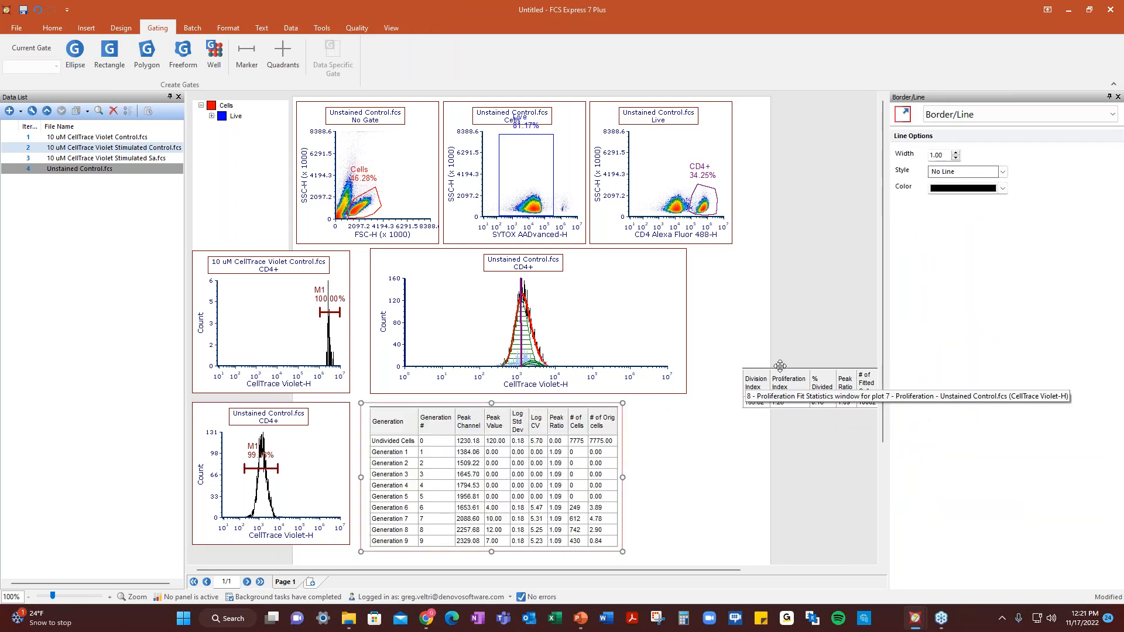
{"action": "left_click", "coordinate": [772, 379]}
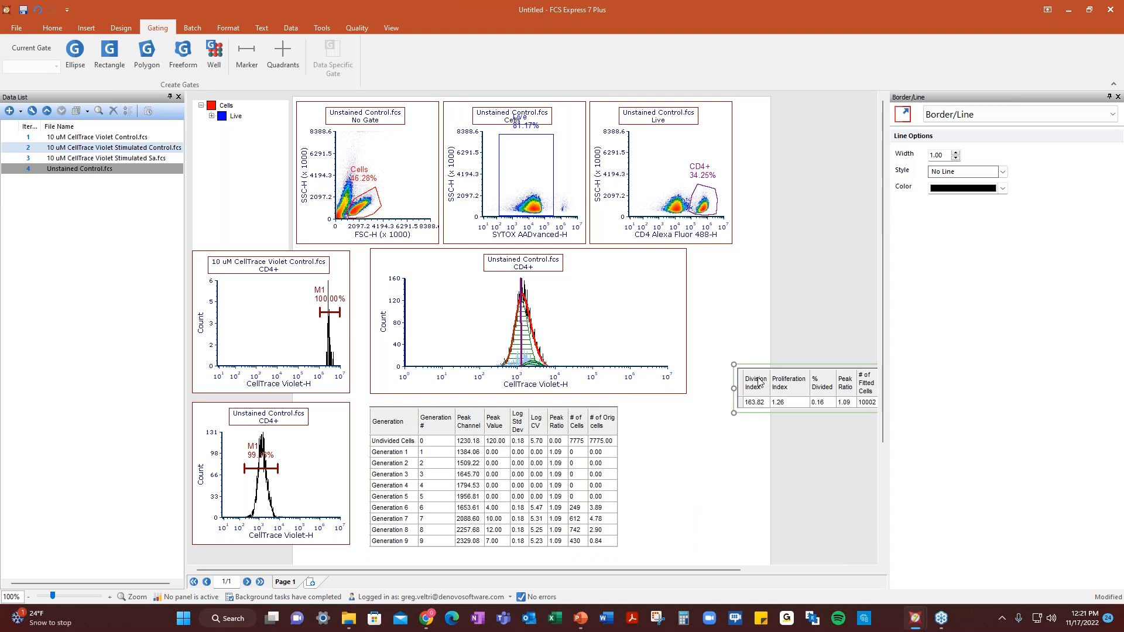
{"action": "left_click_drag", "start_coordinate": [777, 364], "coordinate": [670, 400]}
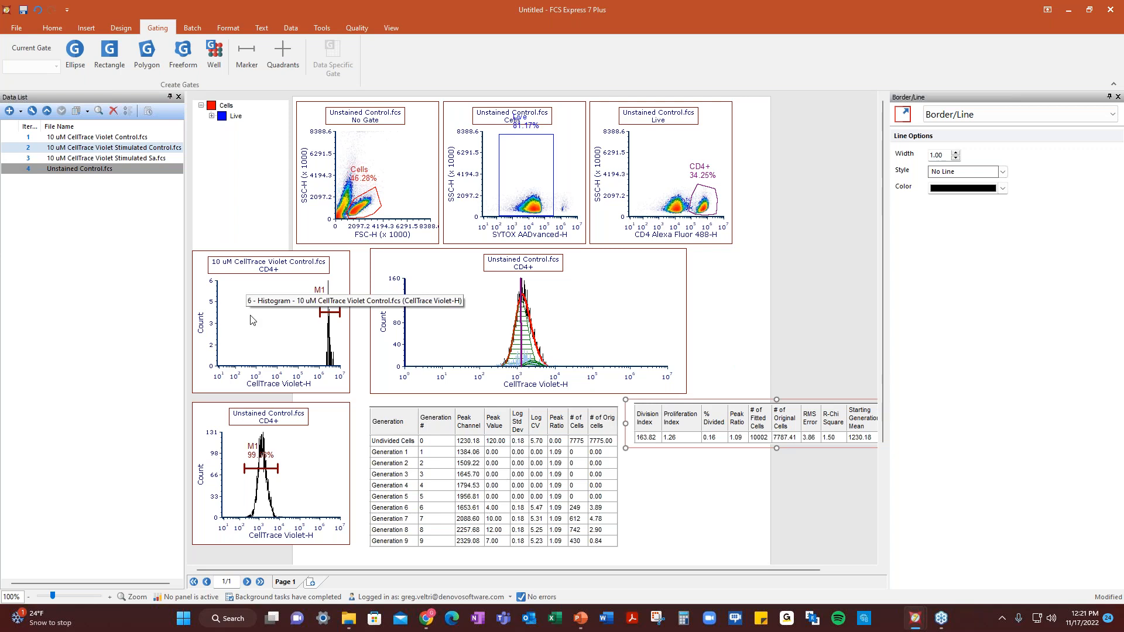
Open the Proliferation Fit options for the CD4+ proliferation plot.
{"action": "left_click", "coordinate": [586, 295]}
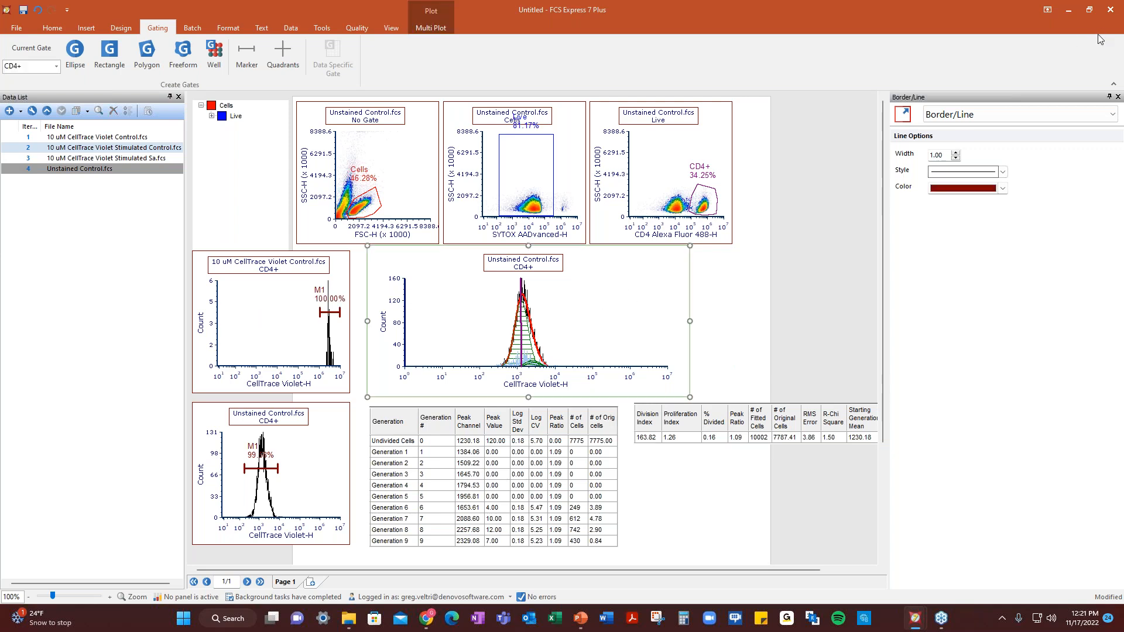
{"action": "left_click", "coordinate": [1022, 116]}
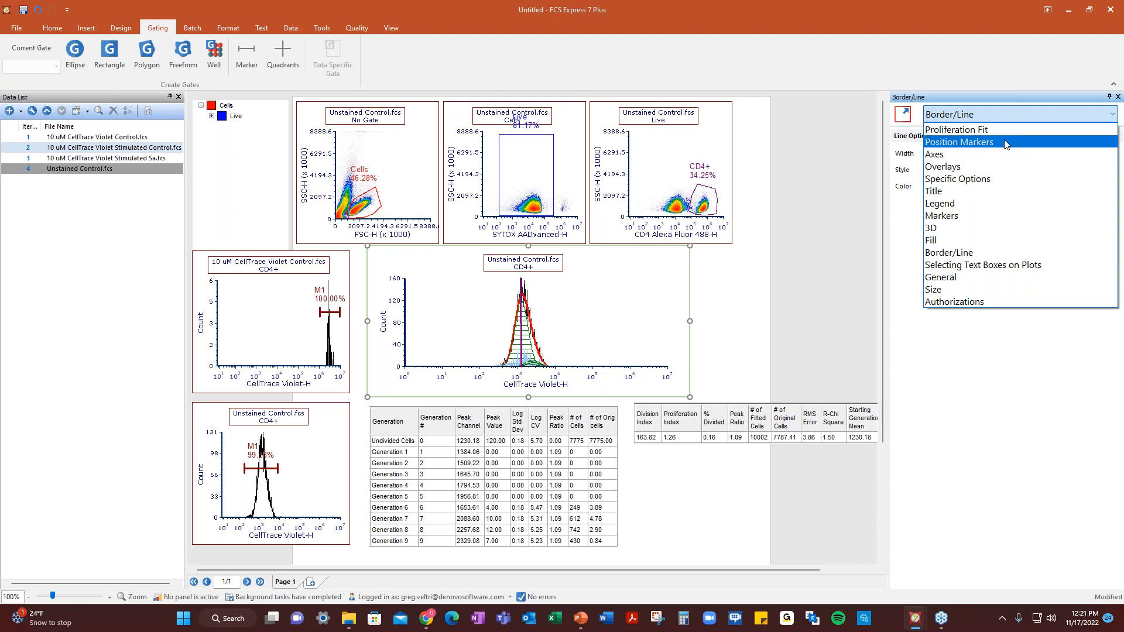
{"action": "left_click", "coordinate": [1003, 129]}
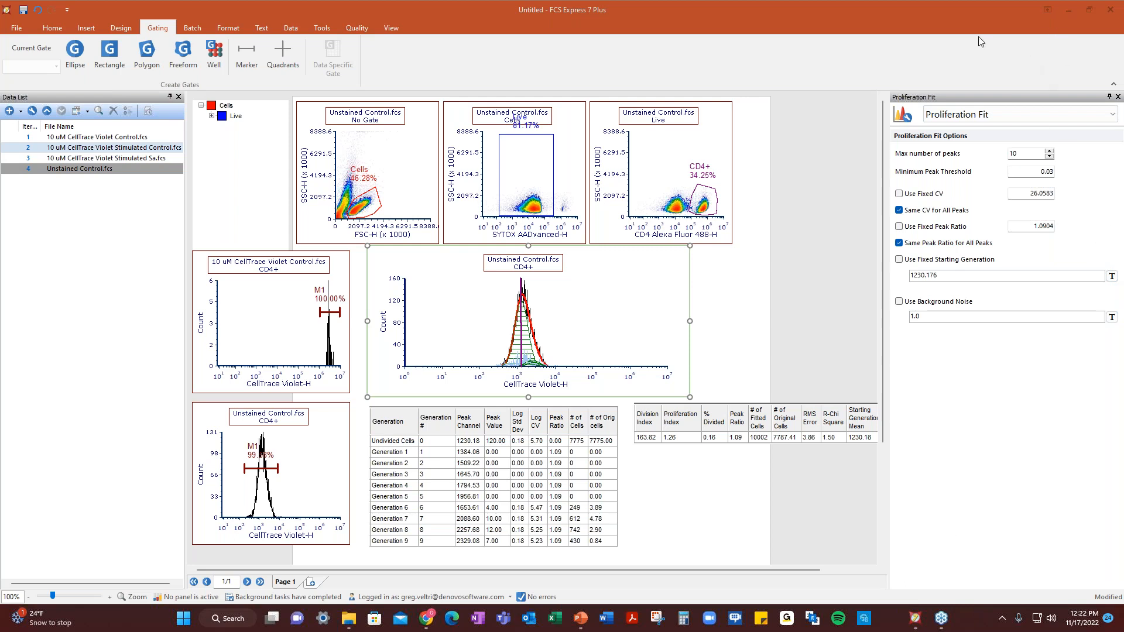
Insert a statistic token for the M1 median of the 10 uM CellTrace Violet Control.fcs histogram into the fixed starting generation value.
{"action": "left_click", "coordinate": [1113, 277]}
{"action": "left_click", "coordinate": [1113, 277]}
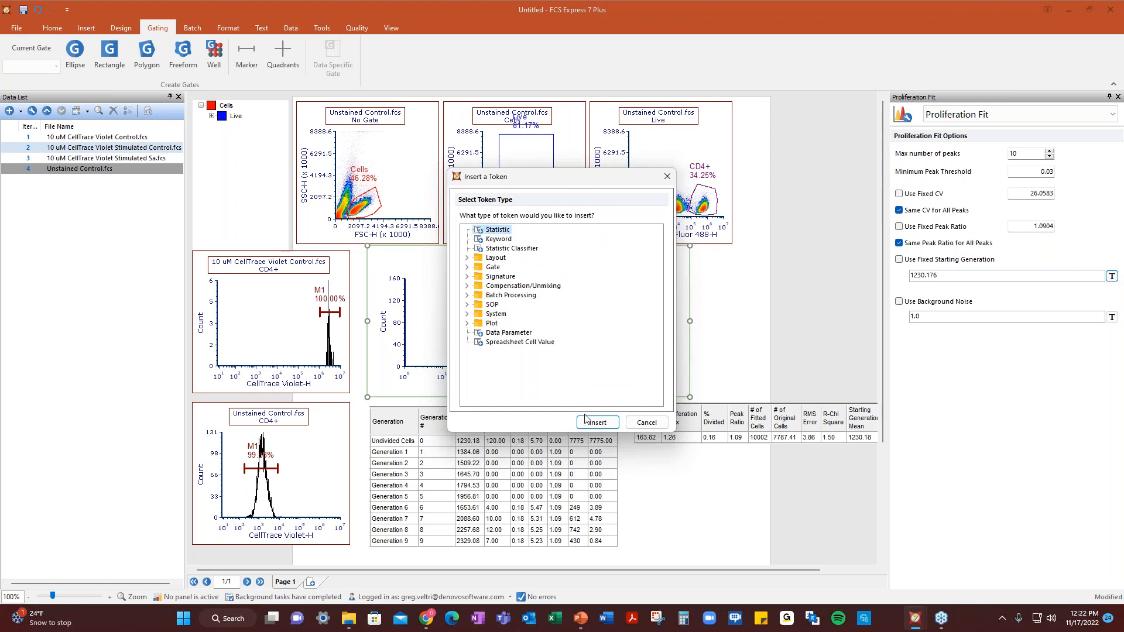
{"action": "left_click", "coordinate": [608, 422]}
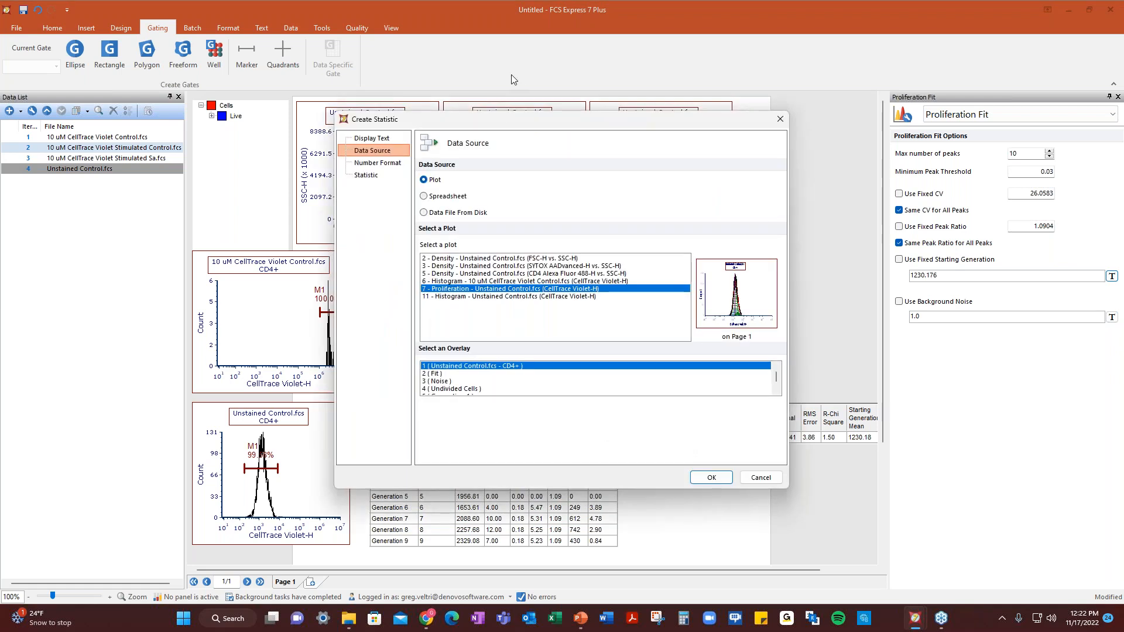
{"action": "left_click_drag", "start_coordinate": [522, 127], "coordinate": [551, 129]}
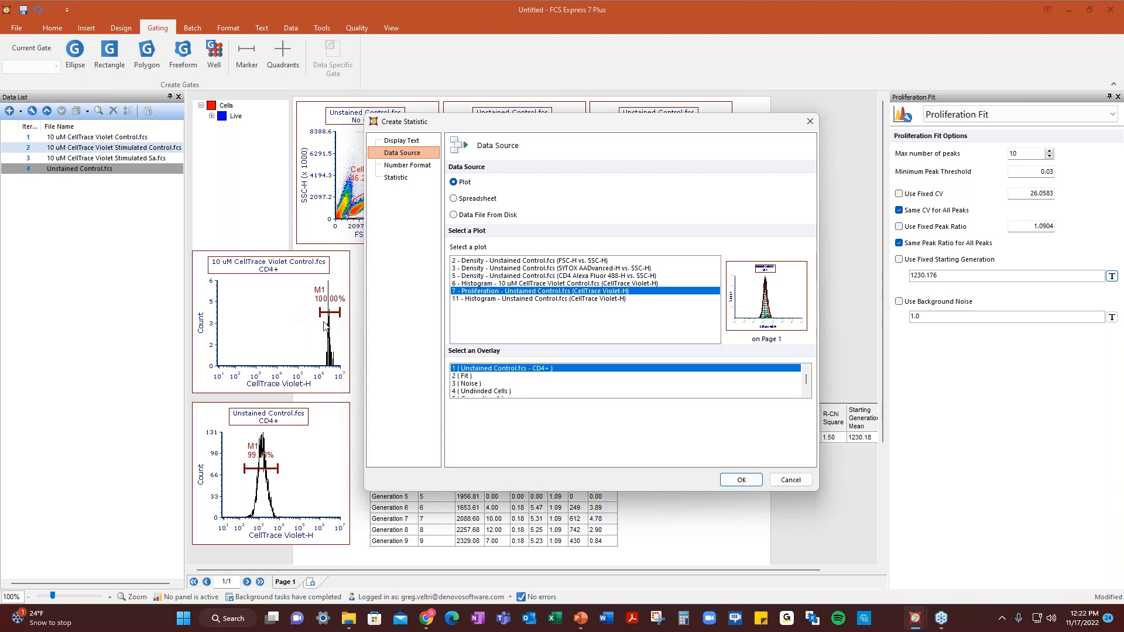
{"action": "left_click", "coordinate": [528, 300]}
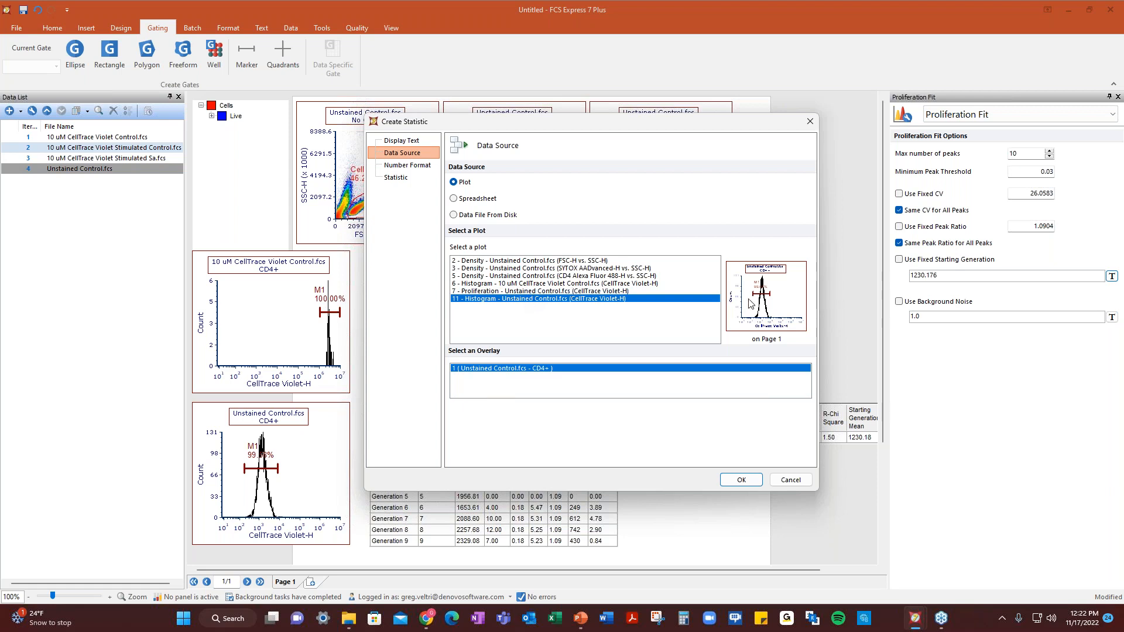
{"action": "left_click", "coordinate": [579, 284]}
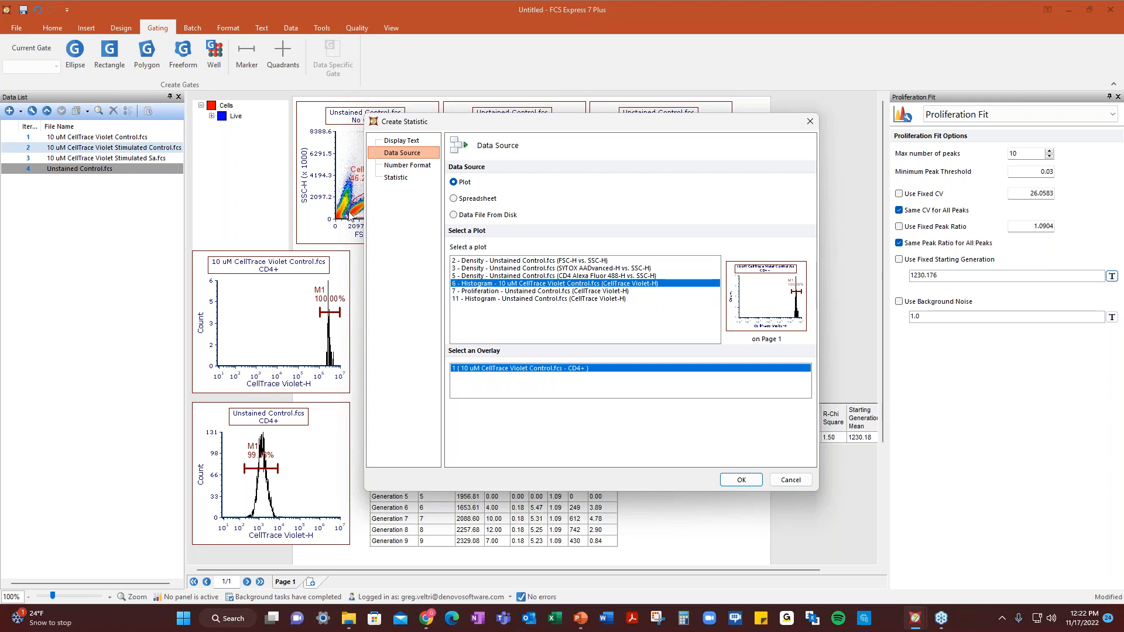
{"action": "left_click", "coordinate": [403, 180]}
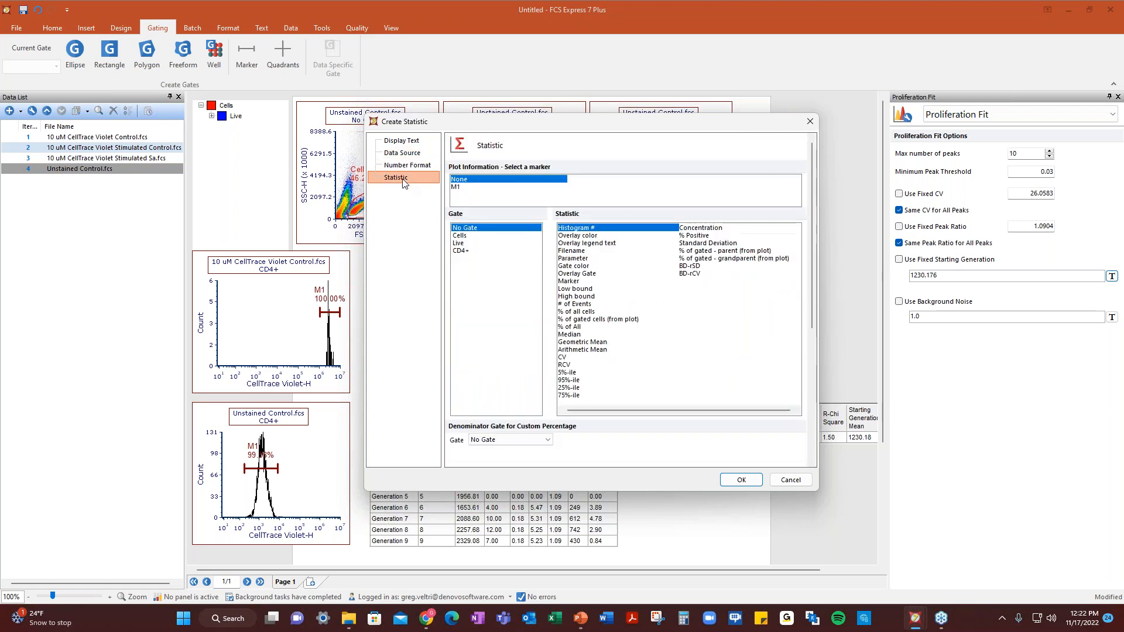
{"action": "left_click", "coordinate": [459, 188]}
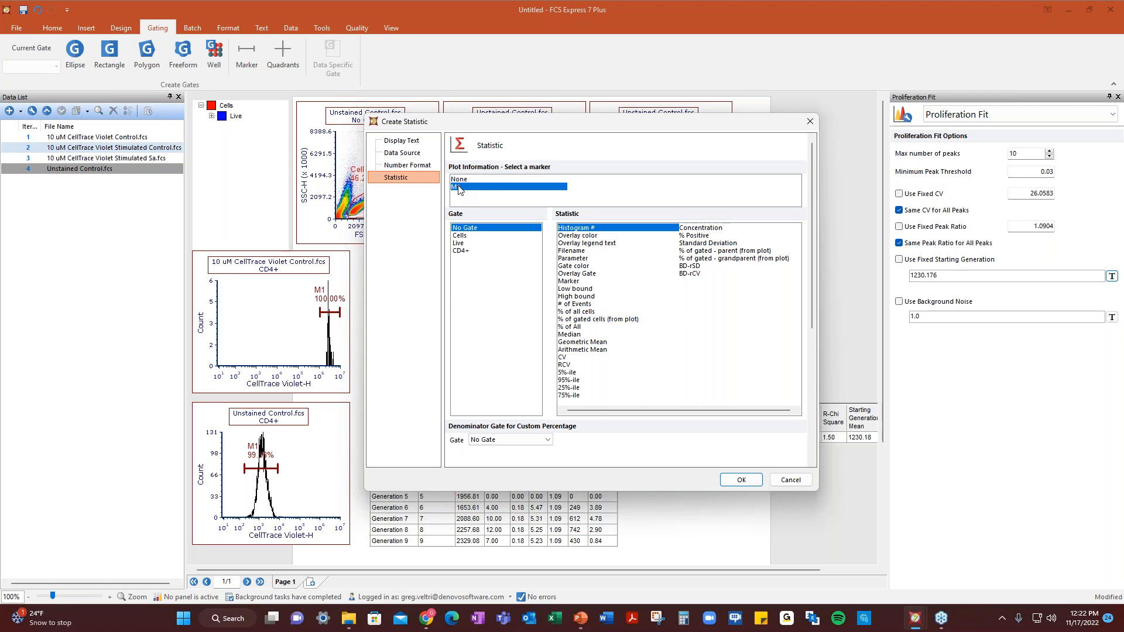
{"action": "left_click", "coordinate": [576, 338]}
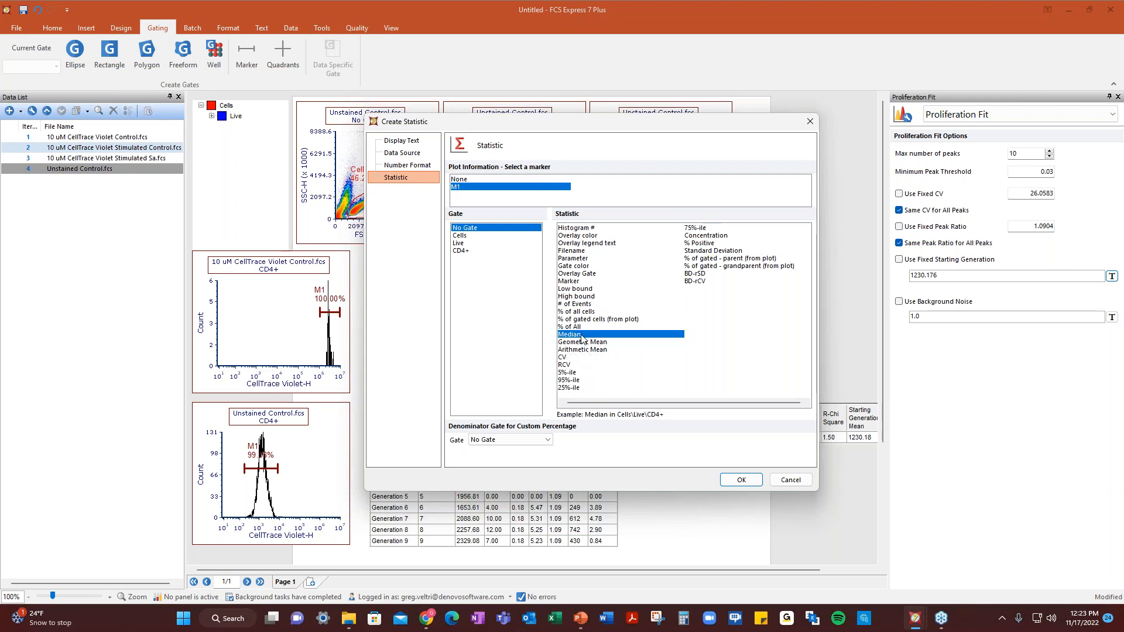
{"action": "left_click", "coordinate": [741, 480]}
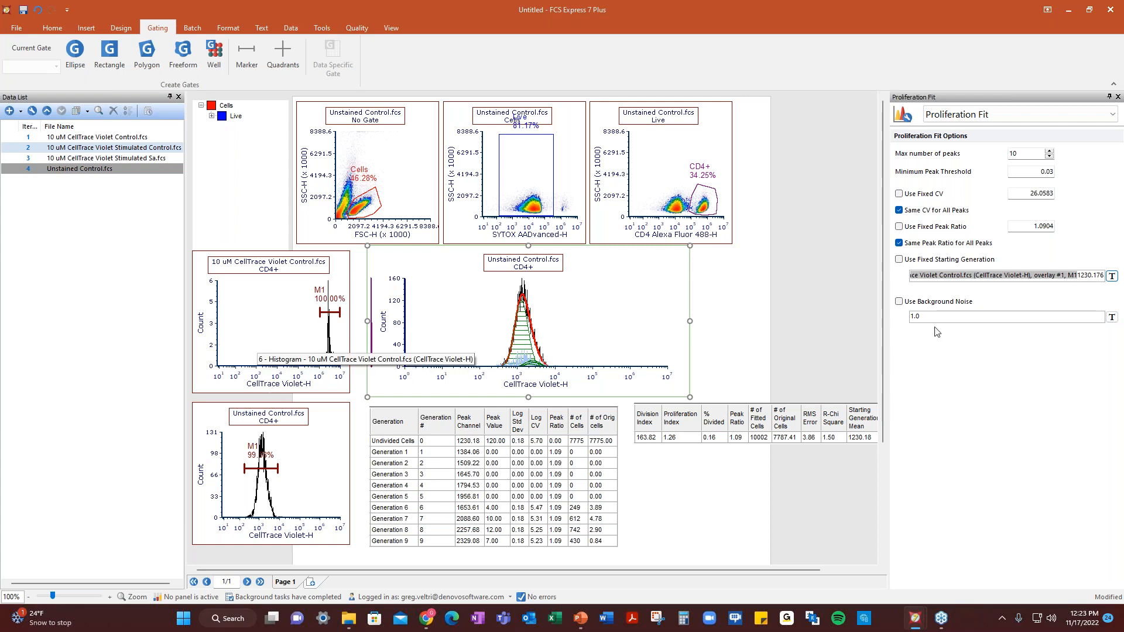
Turn on Use Fixed Starting Generation and Use Background Noise for the proliferation fit.
{"action": "left_click", "coordinate": [899, 259]}
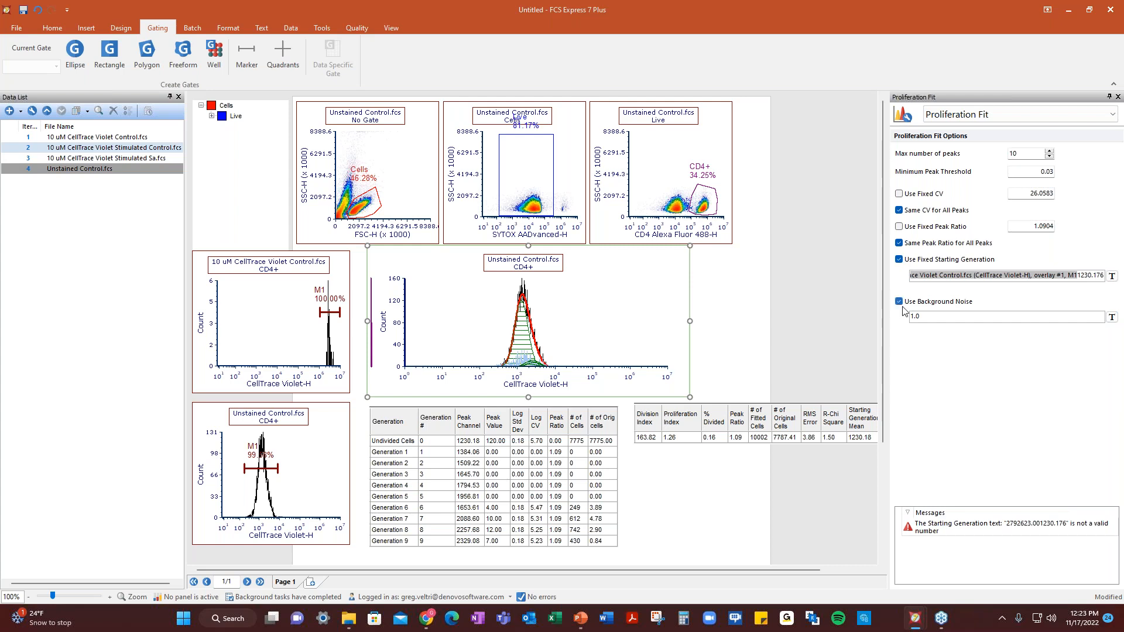
{"action": "left_click", "coordinate": [1112, 318]}
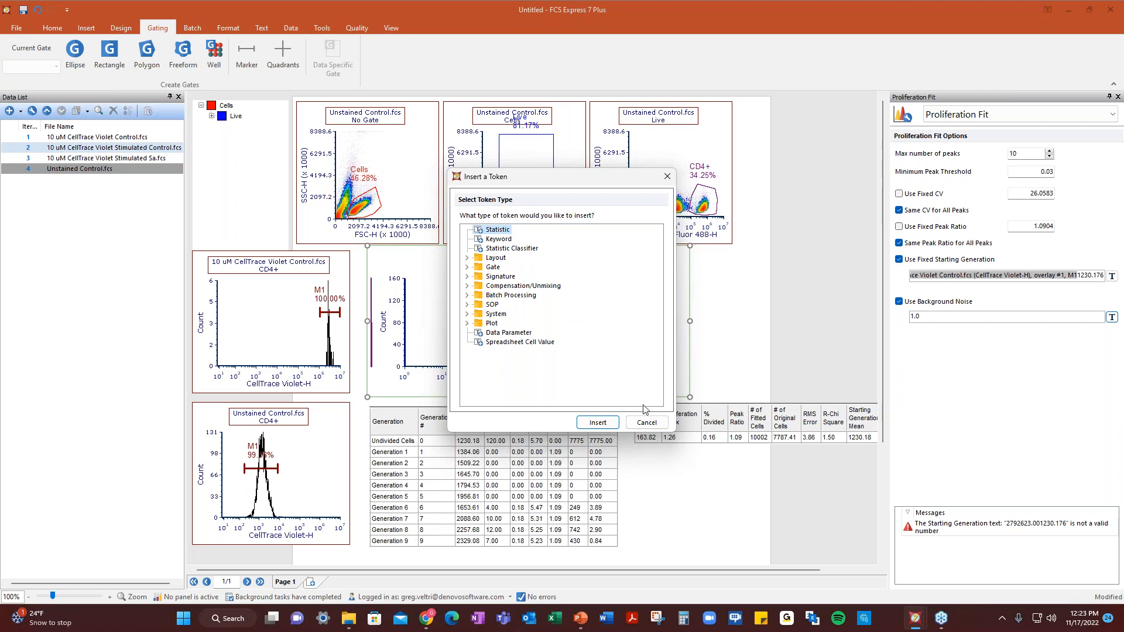
{"action": "left_click", "coordinate": [647, 423]}
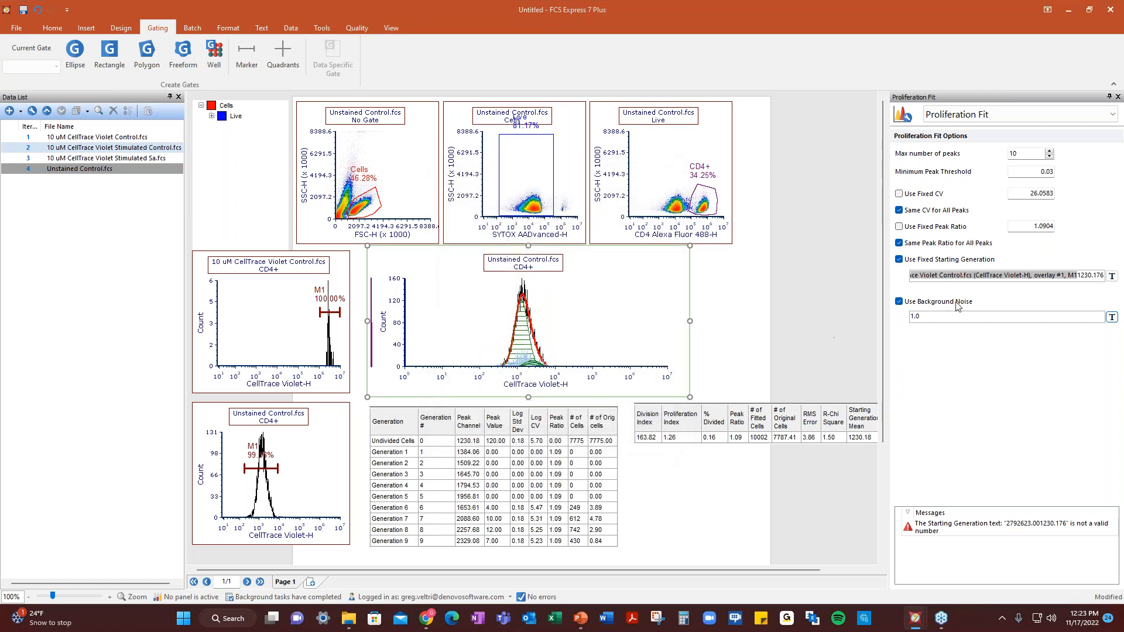
Insert a statistic token for the M1 median of the Unstained Control.fcs histogram into the fixed starting generation value.
{"action": "left_click", "coordinate": [1117, 279]}
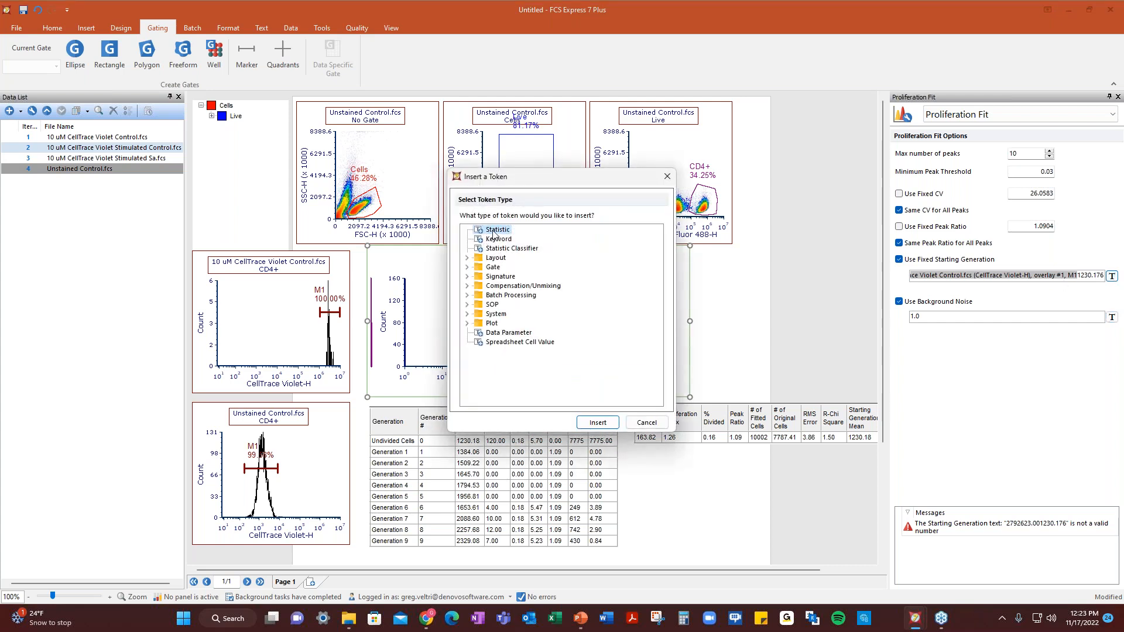
{"action": "left_click", "coordinate": [598, 423]}
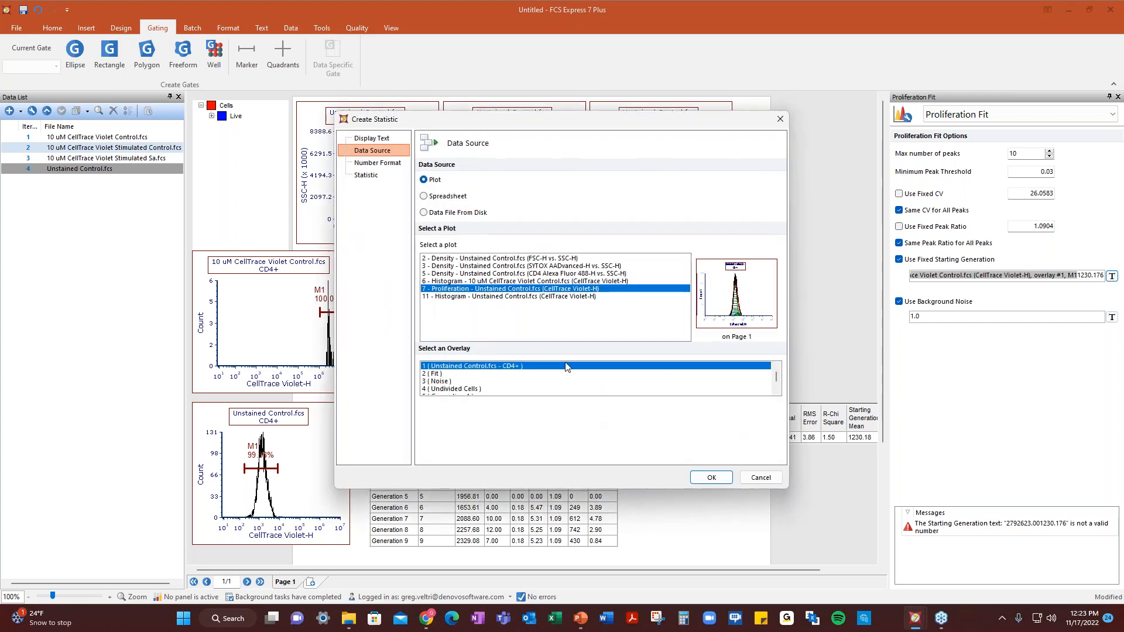
{"action": "left_click", "coordinate": [481, 297]}
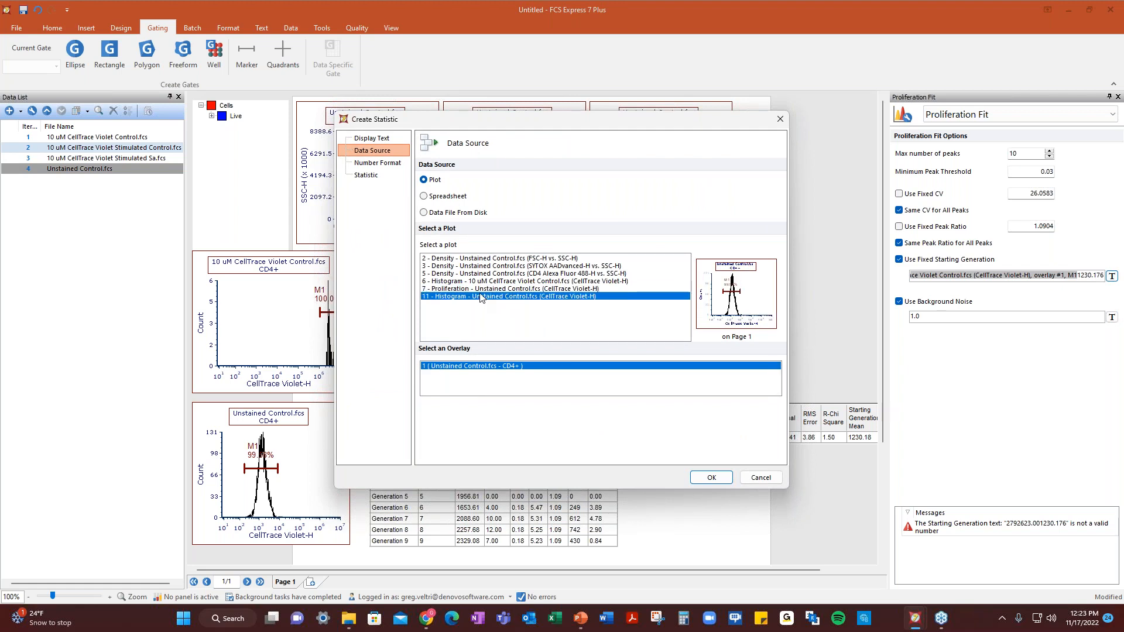
{"action": "left_click", "coordinate": [382, 175]}
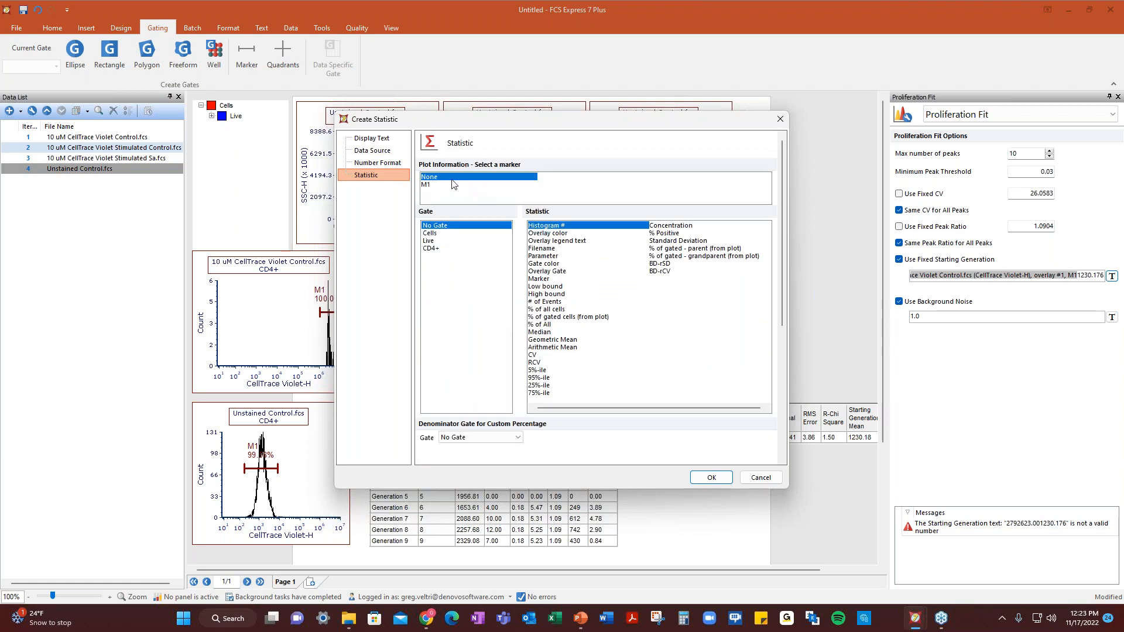
{"action": "left_click", "coordinate": [450, 186]}
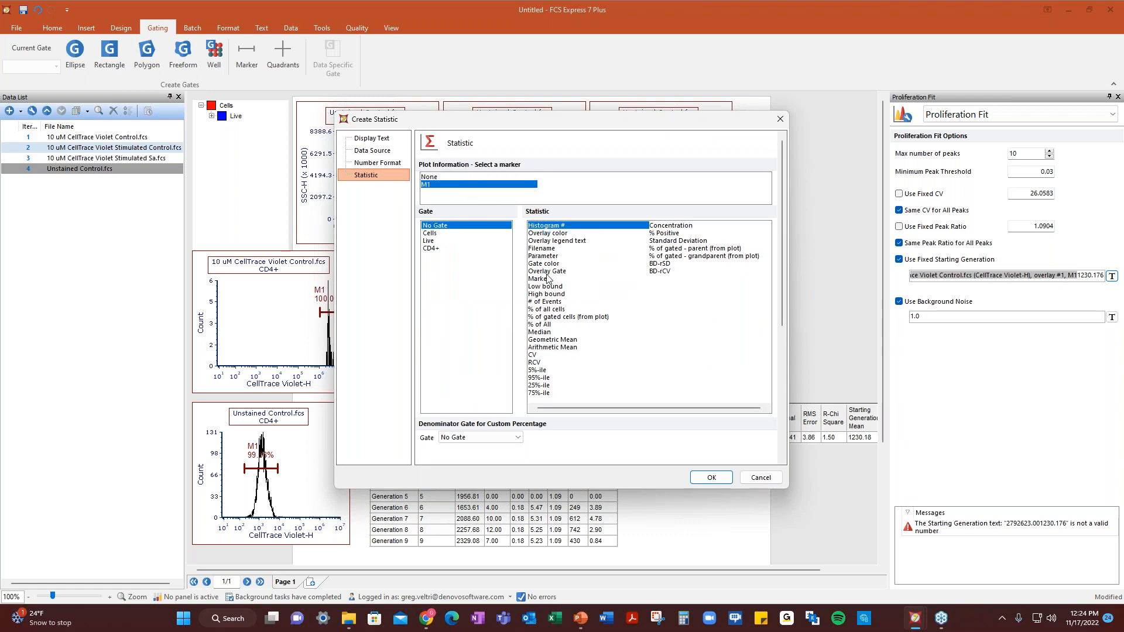
{"action": "left_click", "coordinate": [539, 332]}
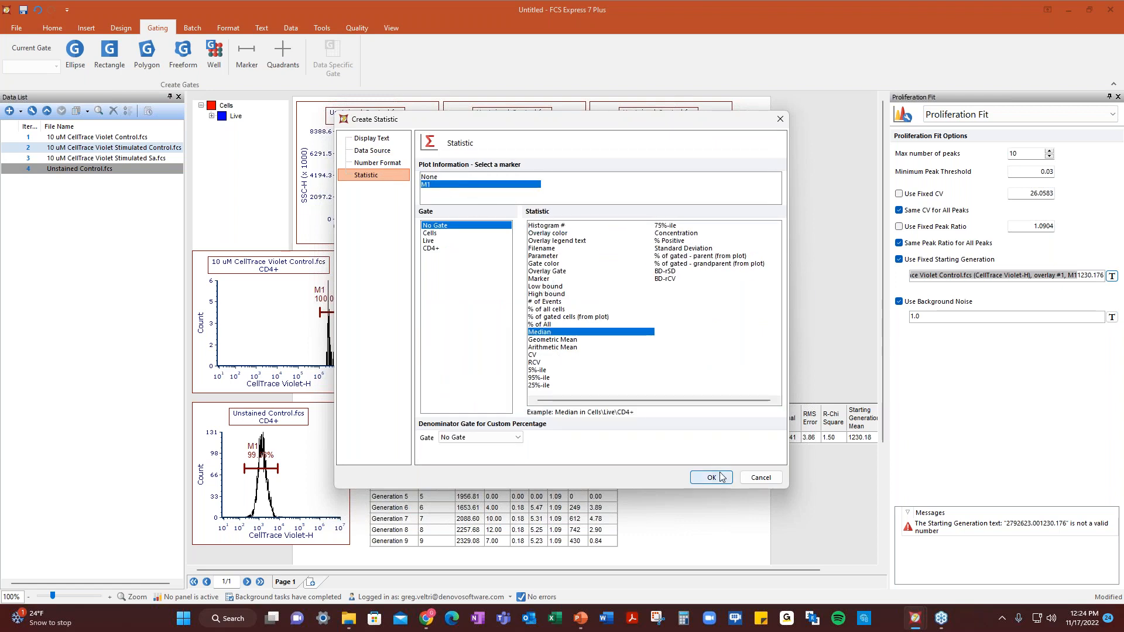
{"action": "left_click", "coordinate": [711, 478]}
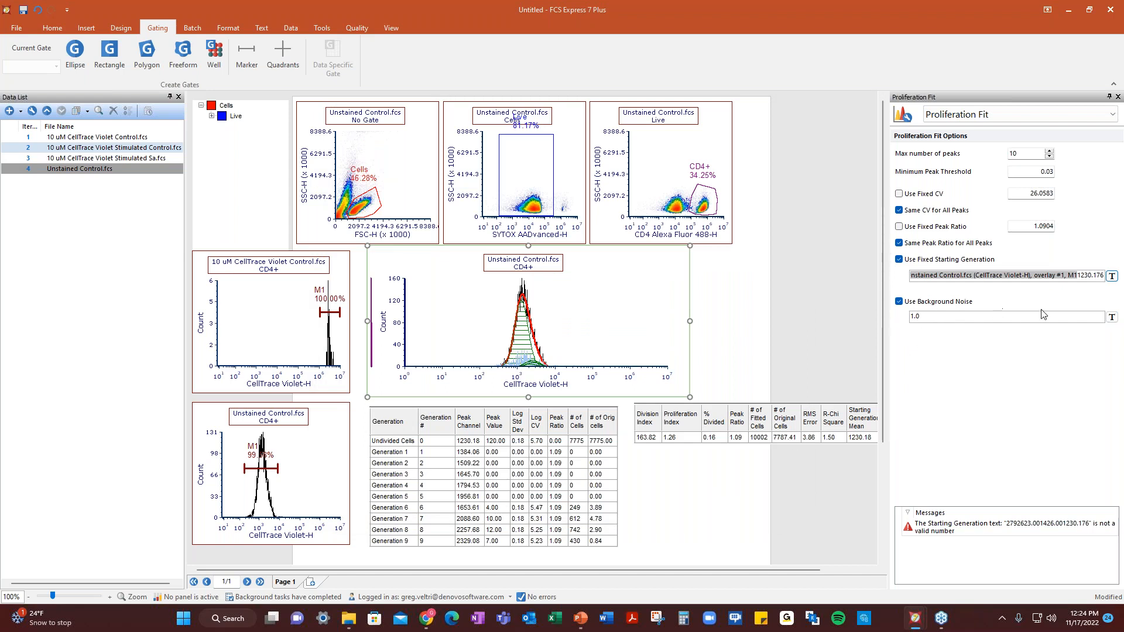
Insert a statistic token for the M1 median of the 10 uM CellTrace Violet Control.fcs histogram into the background noise value.
{"action": "left_click", "coordinate": [1112, 317]}
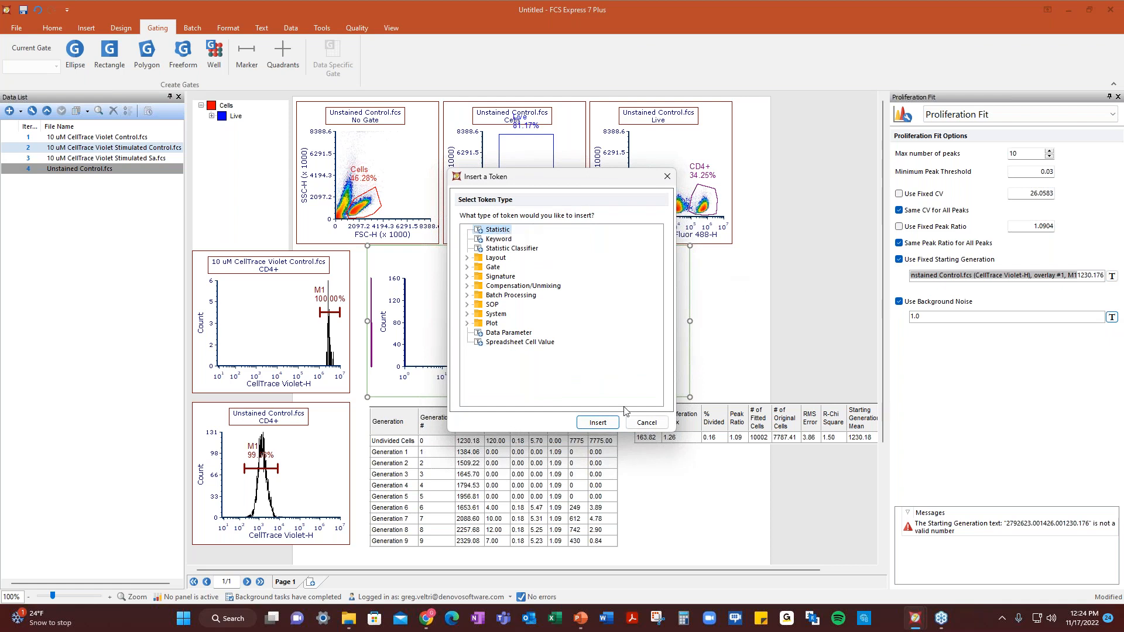
{"action": "left_click", "coordinate": [603, 424]}
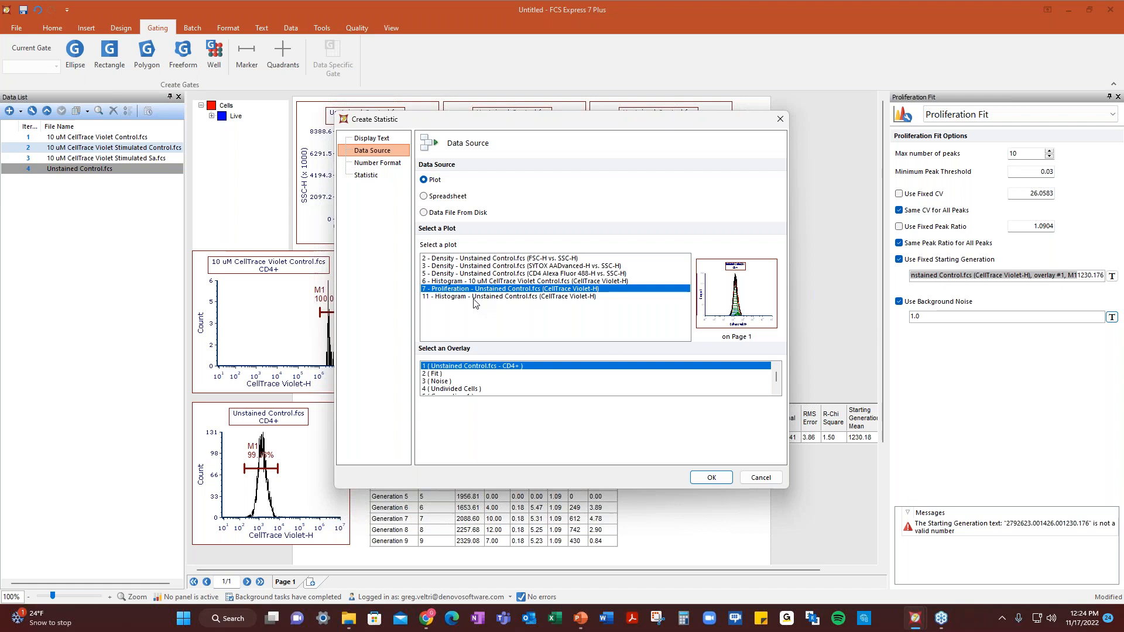
{"action": "left_click", "coordinate": [473, 281]}
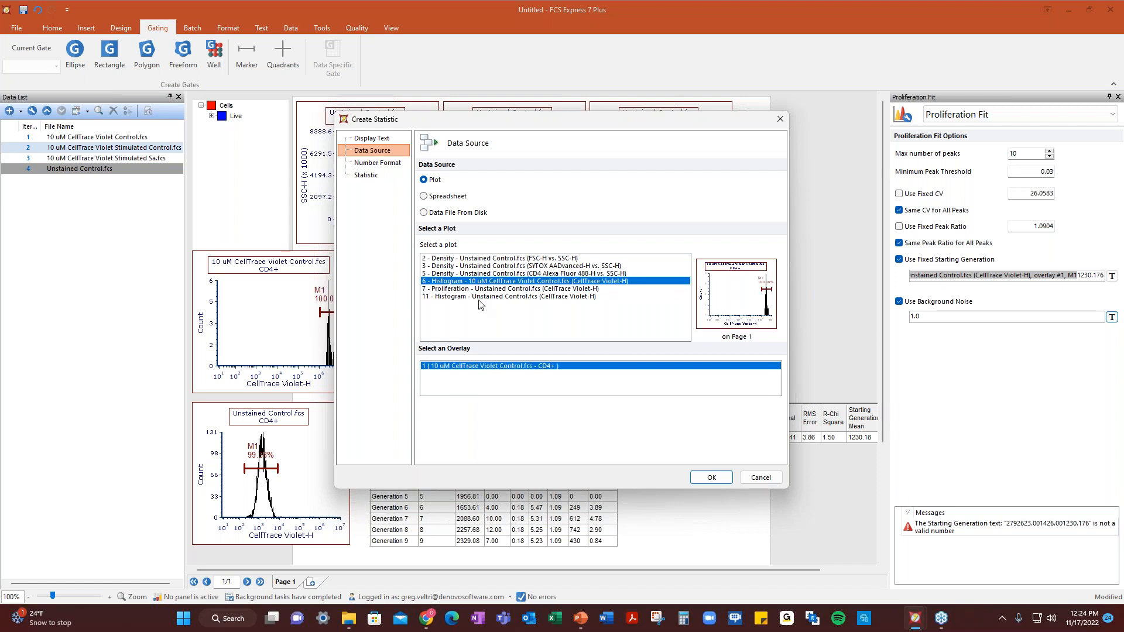
{"action": "left_click", "coordinate": [369, 175]}
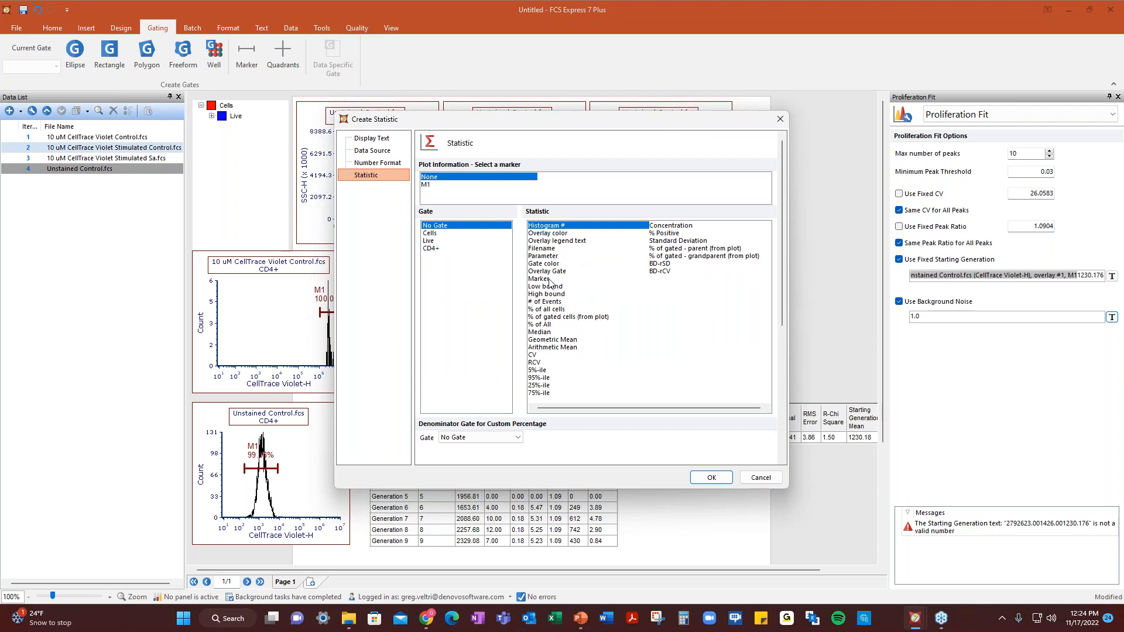
{"action": "left_click", "coordinate": [432, 185]}
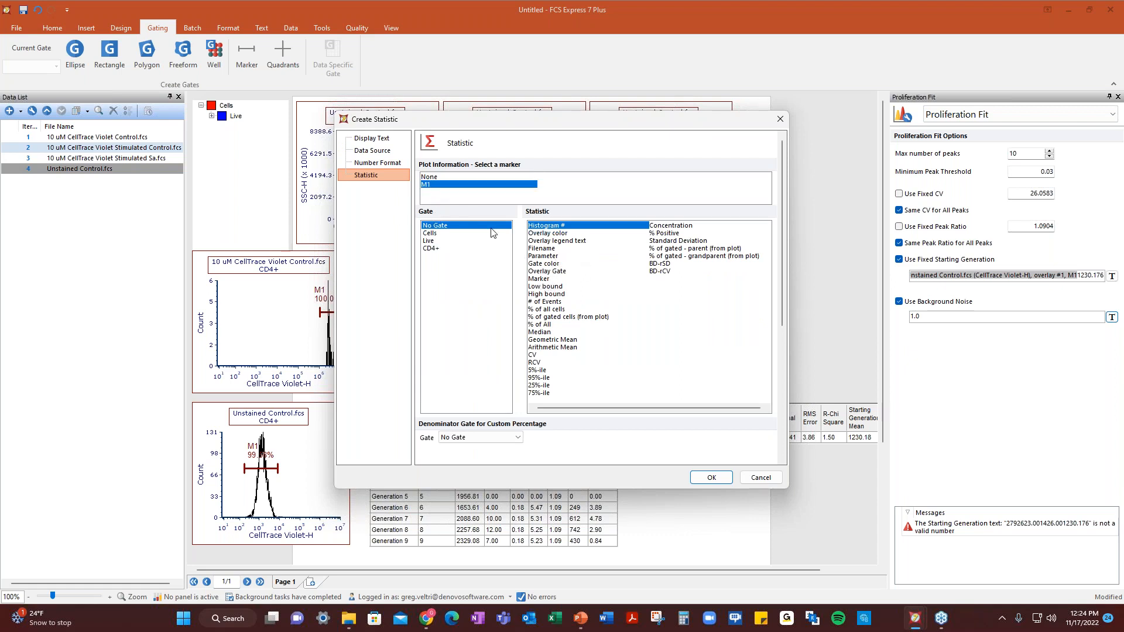
{"action": "left_click", "coordinate": [548, 333]}
{"action": "left_click", "coordinate": [716, 476]}
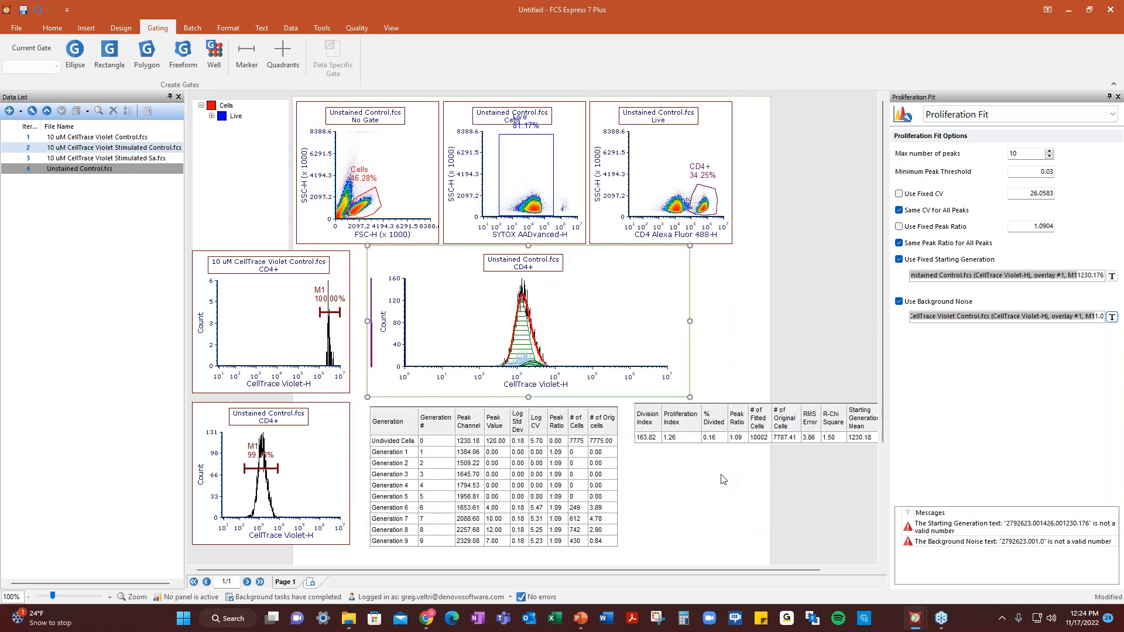
Switch the plots to 10 uM CellTrace Violet Stimulated Sa.fcs and turn on Use Fixed Starting Generation for the fit.
{"action": "left_click", "coordinate": [27, 159]}
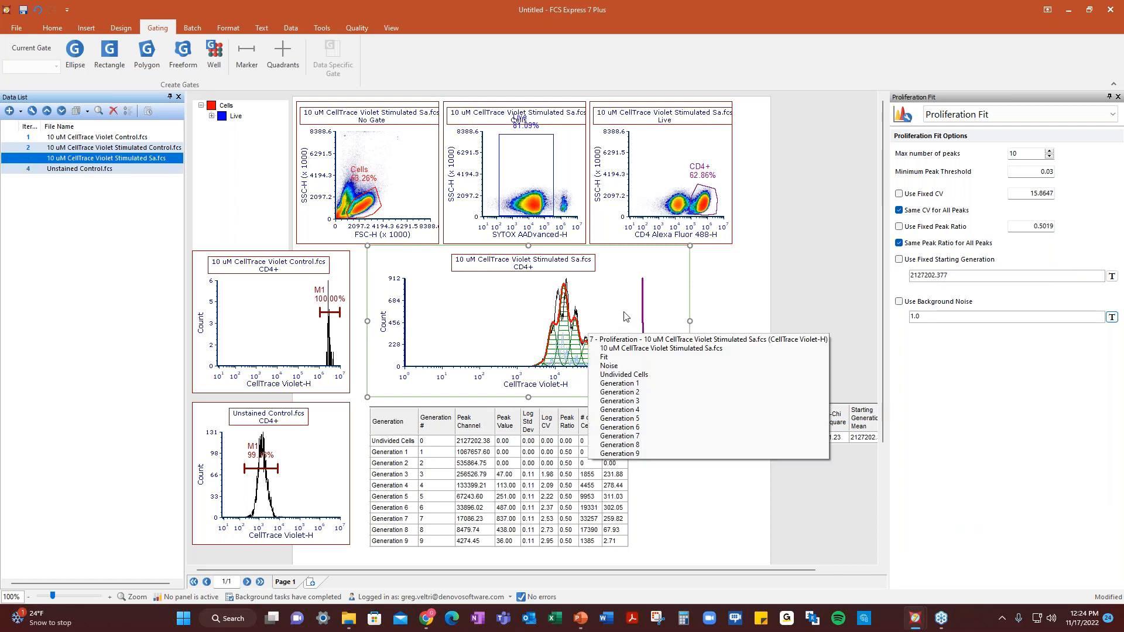
{"action": "left_click", "coordinate": [900, 260]}
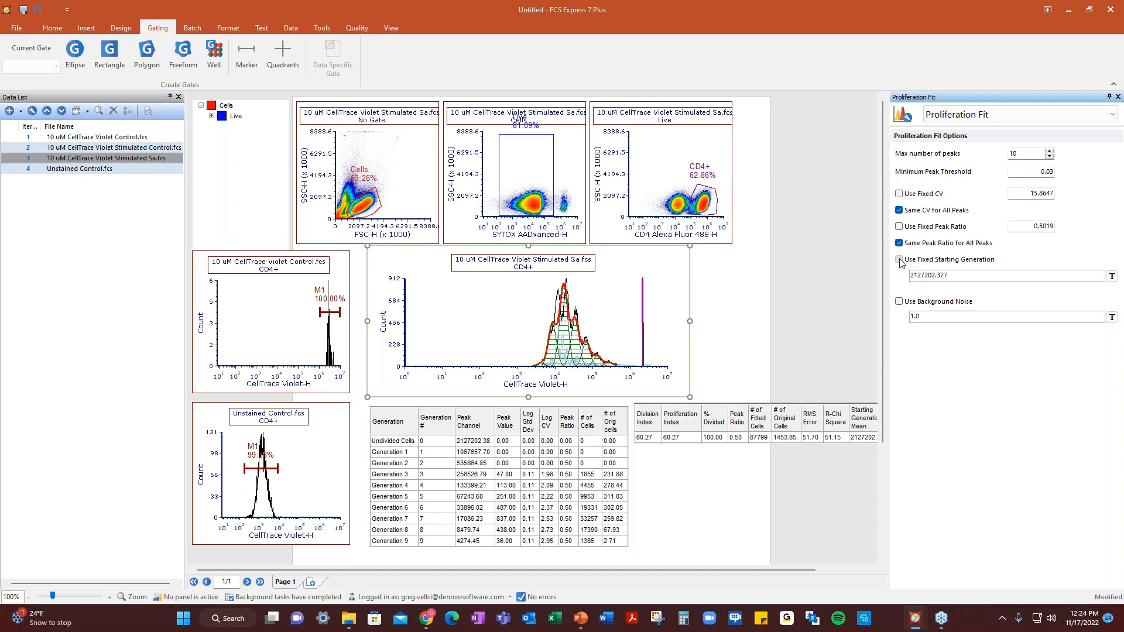
Turn on Use Background Noise and insert the M1 median of the 10 uM CellTrace Violet Control.fcs histogram as a token in the starting generation value.
{"action": "left_click", "coordinate": [900, 302]}
{"action": "left_click", "coordinate": [1112, 276]}
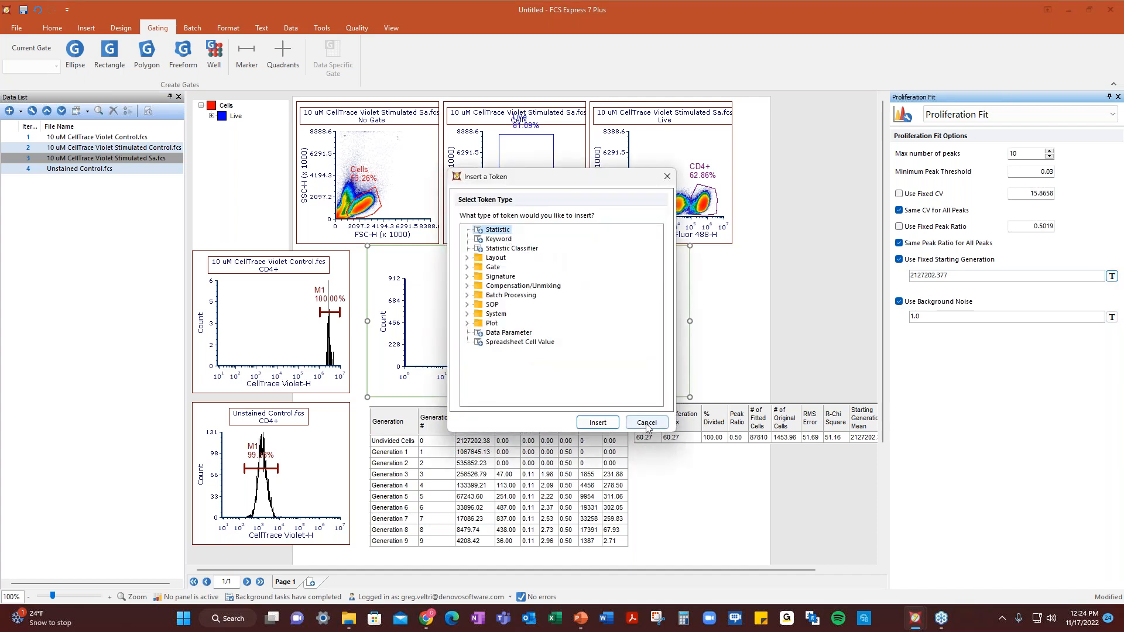
{"action": "left_click", "coordinate": [598, 423]}
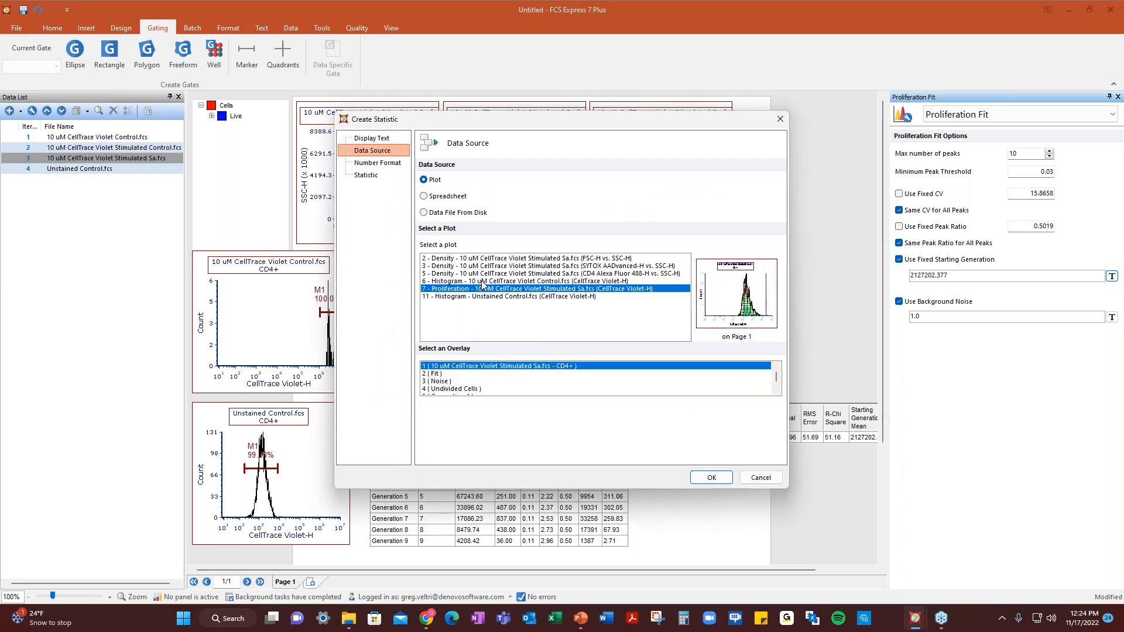
{"action": "left_click_drag", "start_coordinate": [521, 124], "coordinate": [577, 132]}
{"action": "left_click", "coordinate": [509, 289]}
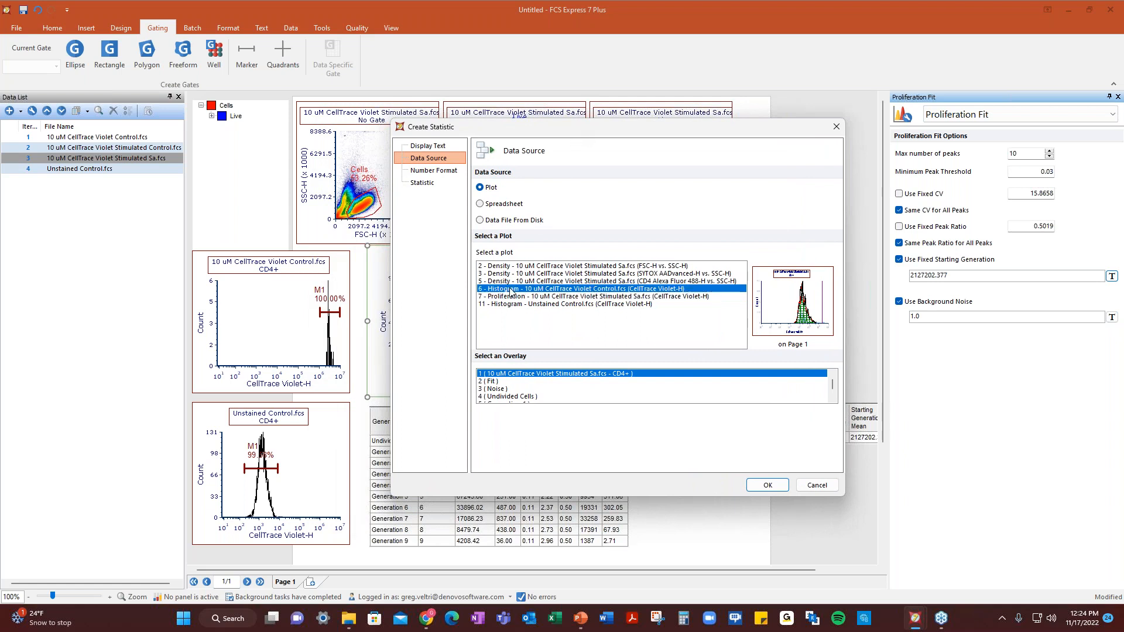
{"action": "left_click", "coordinate": [425, 182]}
{"action": "left_click", "coordinate": [493, 193]}
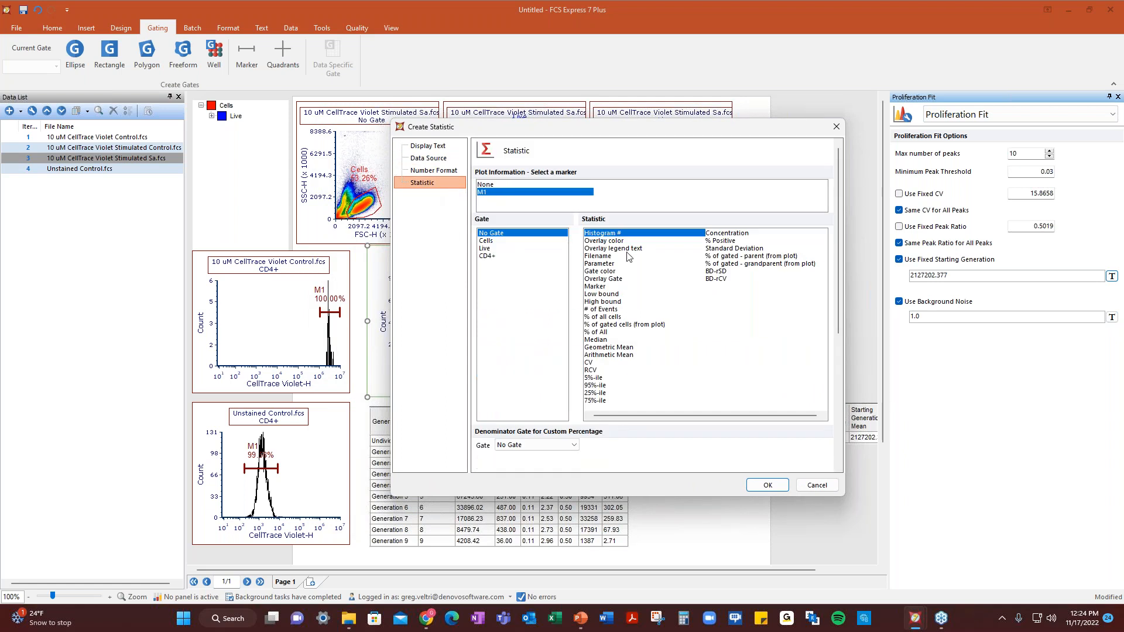
{"action": "left_click", "coordinate": [609, 340]}
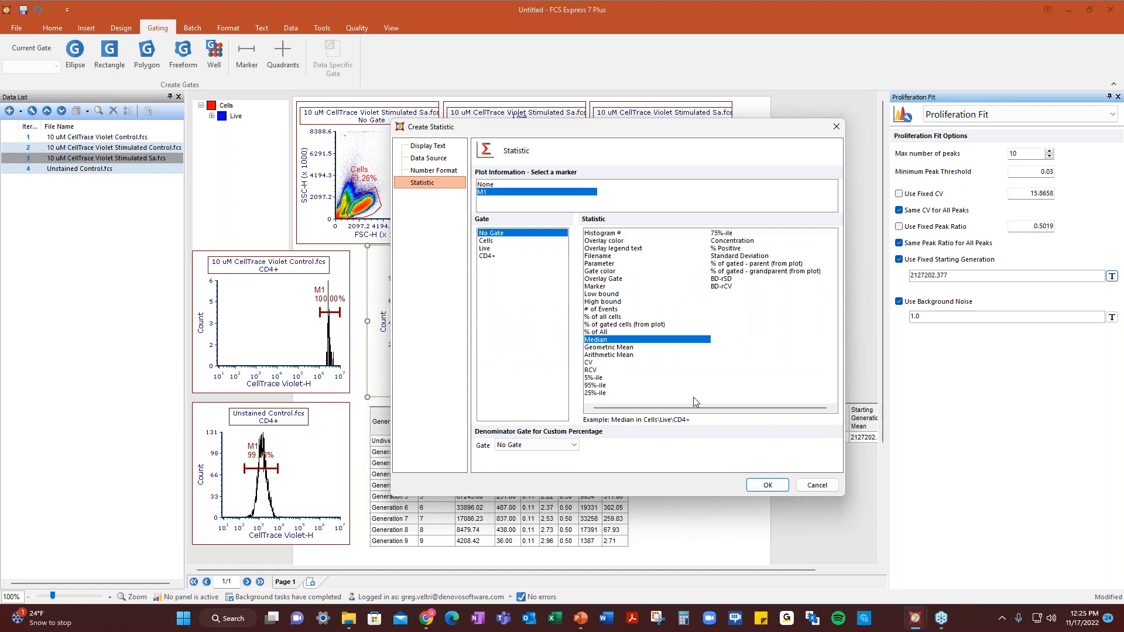
{"action": "left_click", "coordinate": [765, 483]}
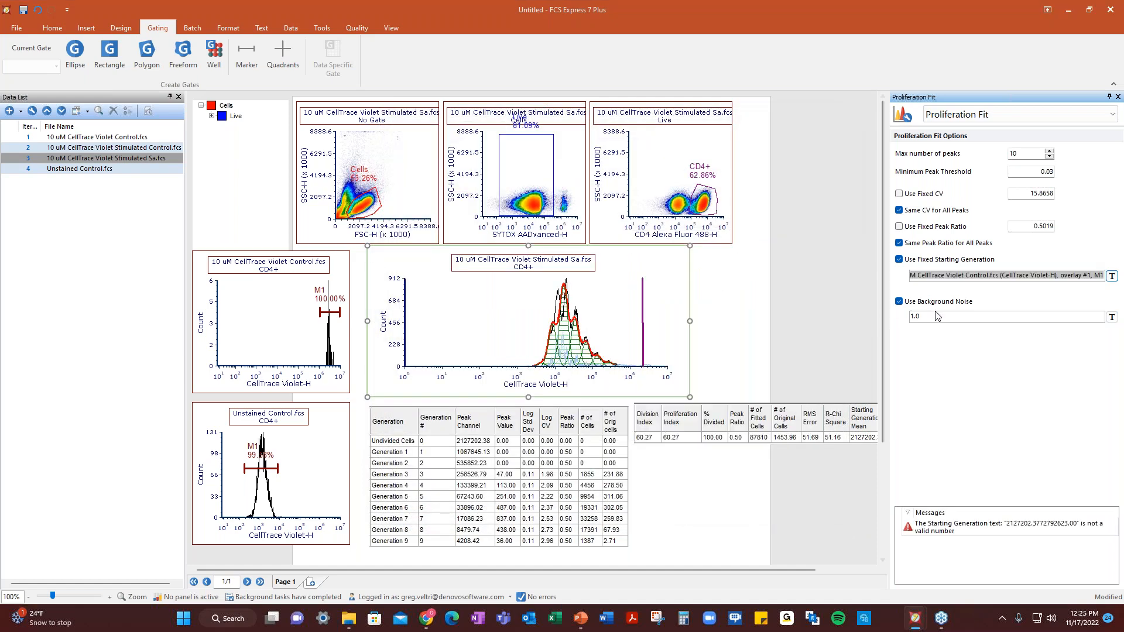
Insert a statistic token for the M1 median of the Unstained Control.fcs histogram into the background noise value.
{"action": "left_click", "coordinate": [1112, 318]}
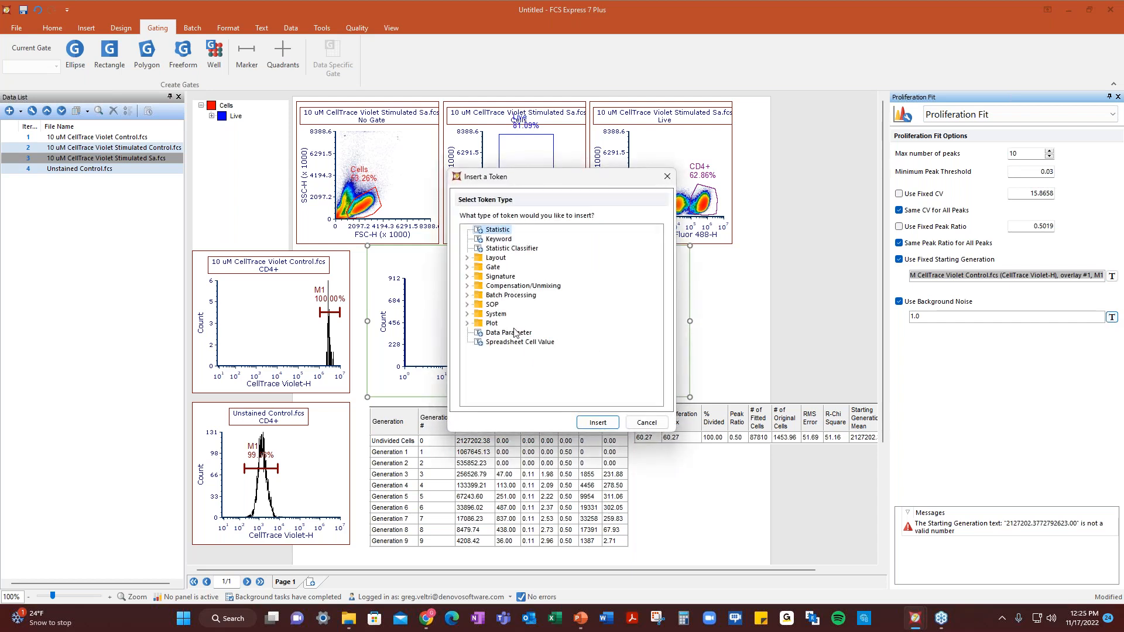
{"action": "left_click", "coordinate": [605, 424]}
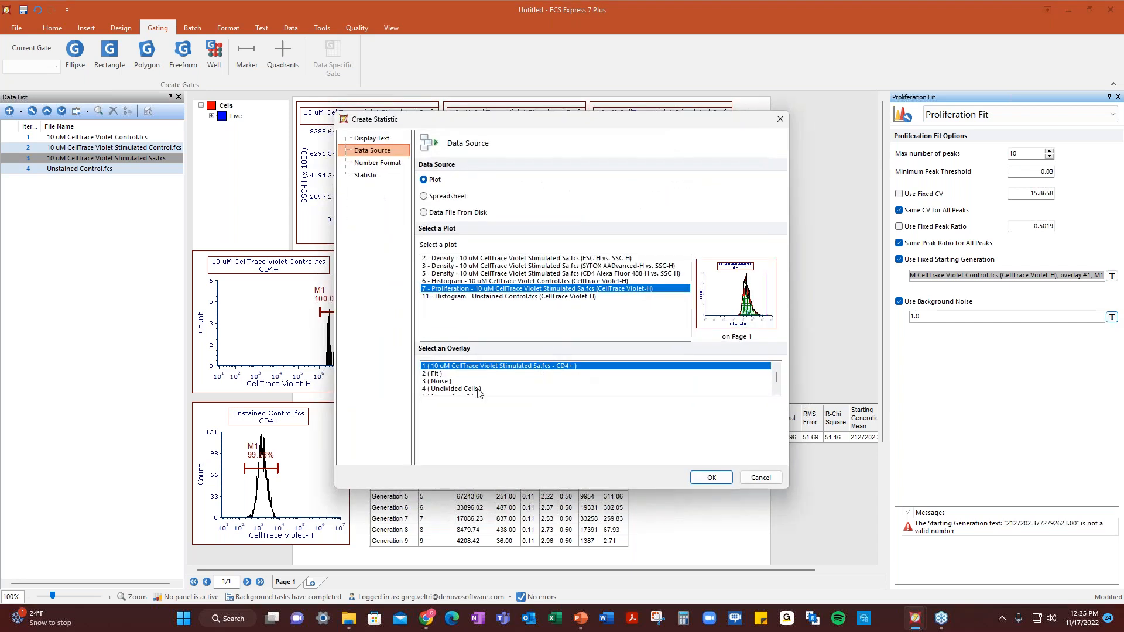
{"action": "left_click", "coordinate": [452, 297]}
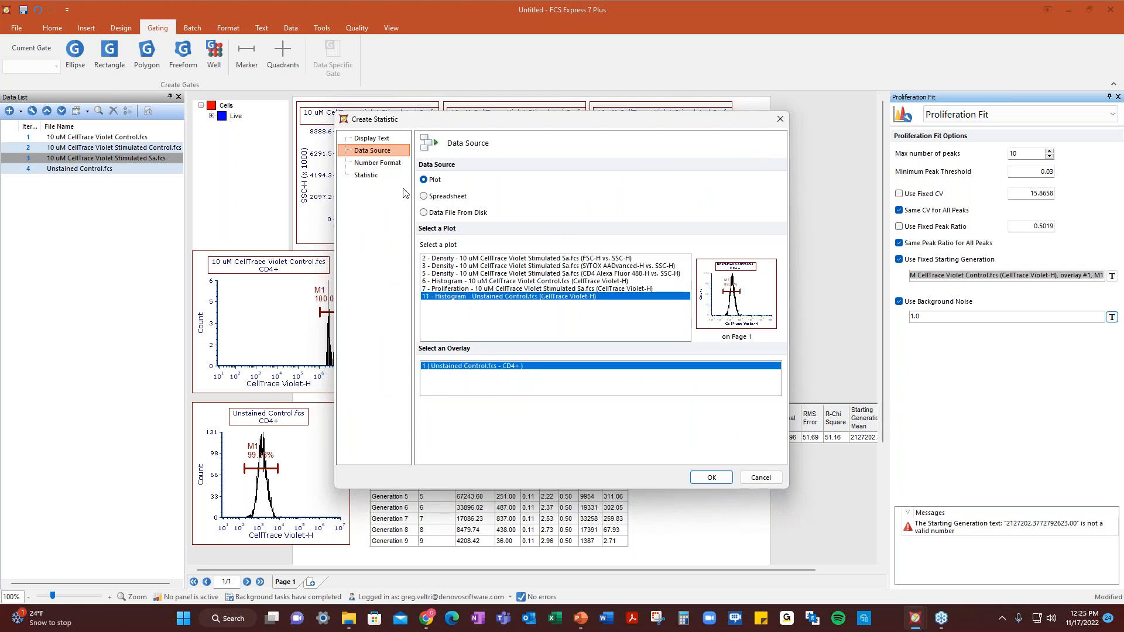
{"action": "left_click", "coordinate": [381, 178]}
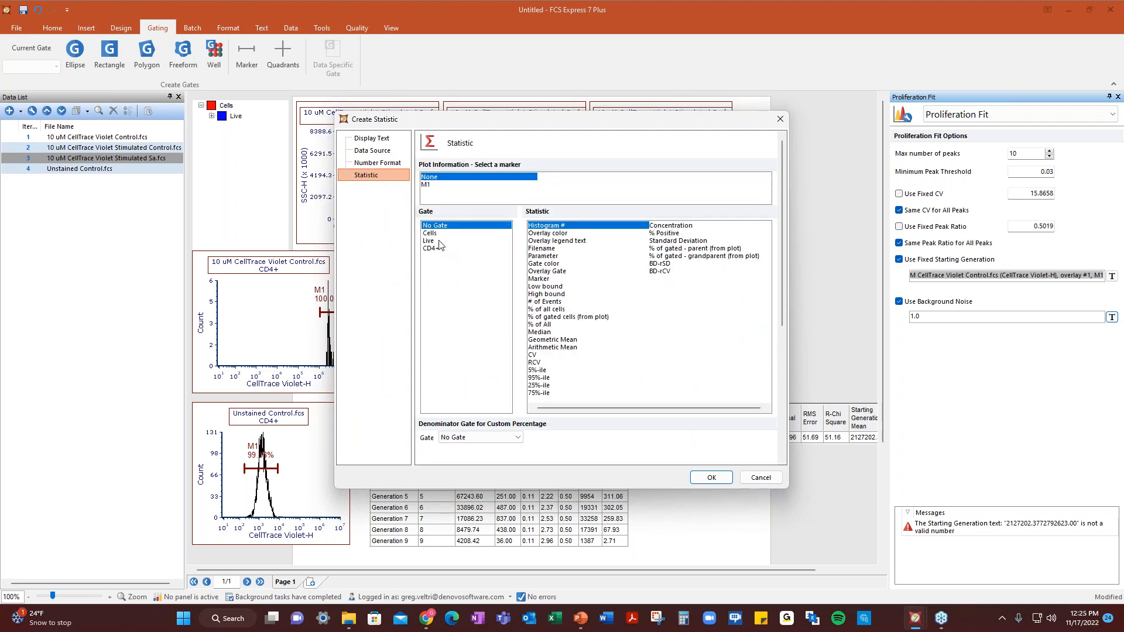
{"action": "left_click", "coordinate": [434, 186]}
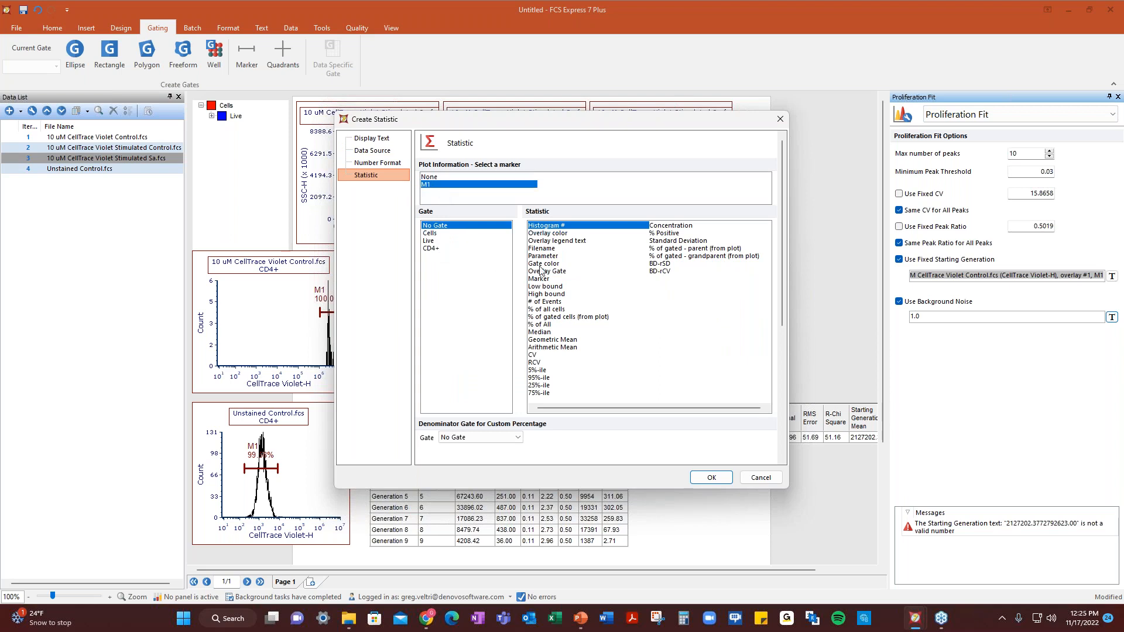
{"action": "left_click", "coordinate": [549, 333]}
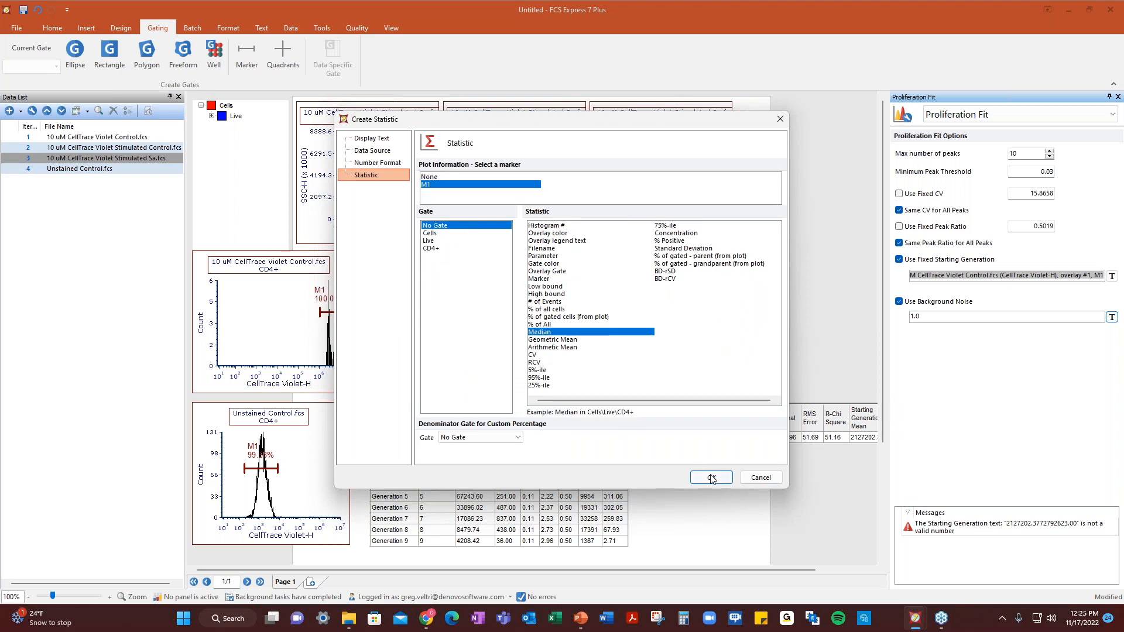
{"action": "left_click", "coordinate": [711, 478]}
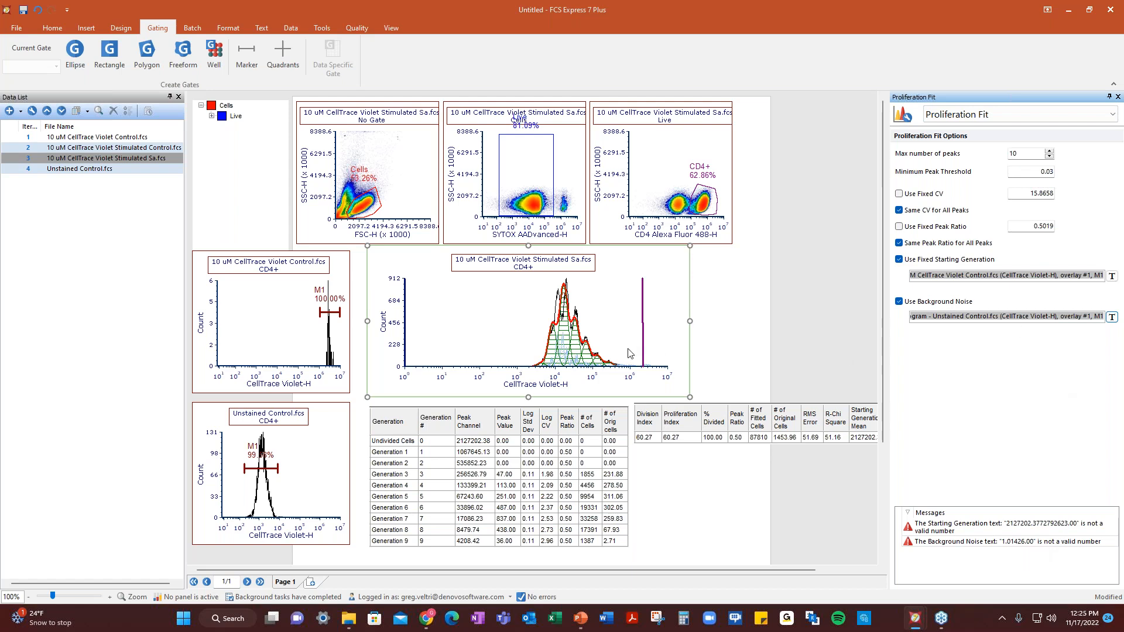
Add a batch action that exports to PowerPoint, saving to a new file Prof analysis.pptx in the Proliferation Analysis folder.
{"action": "mouse_move", "coordinate": [630, 353]}
{"action": "left_click", "coordinate": [192, 26]}
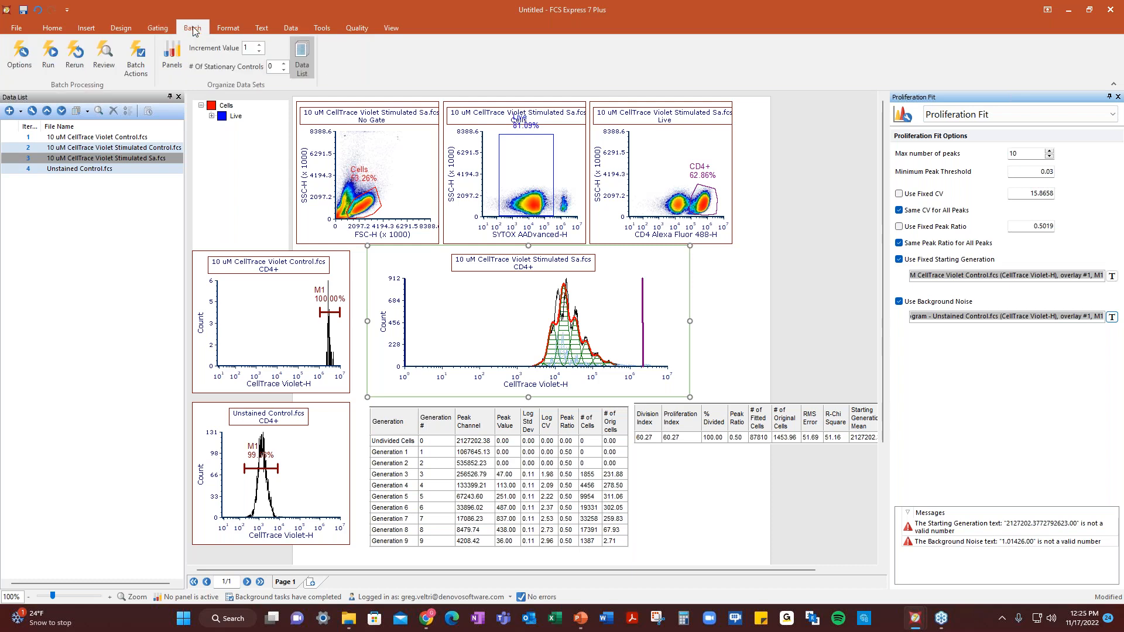
{"action": "left_click", "coordinate": [144, 54]}
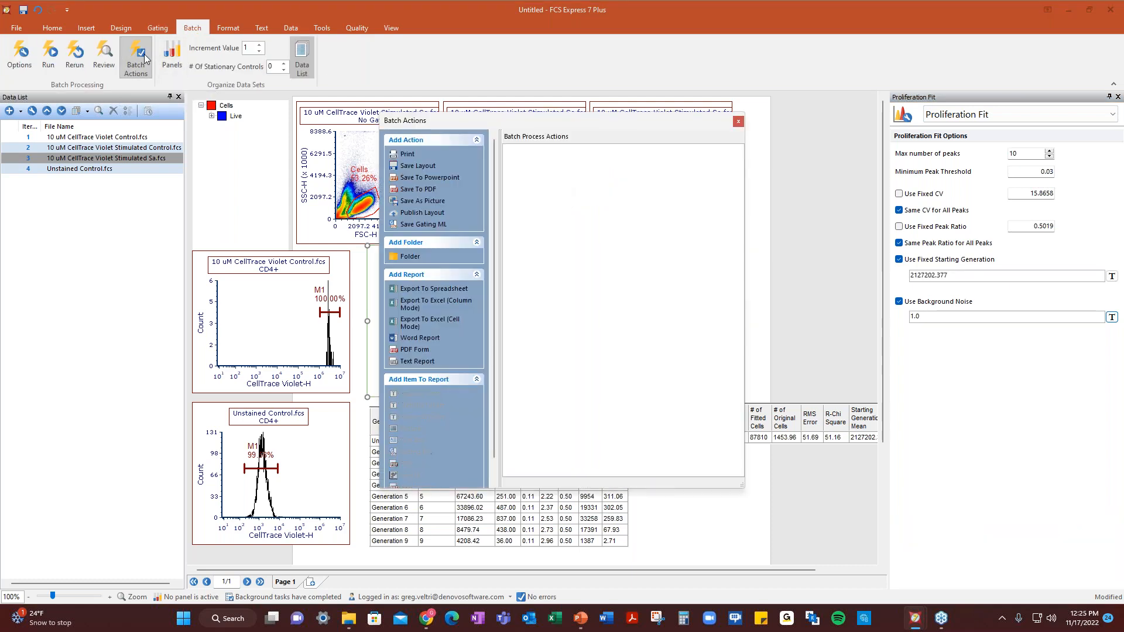
{"action": "left_click_drag", "start_coordinate": [620, 123], "coordinate": [735, 118]}
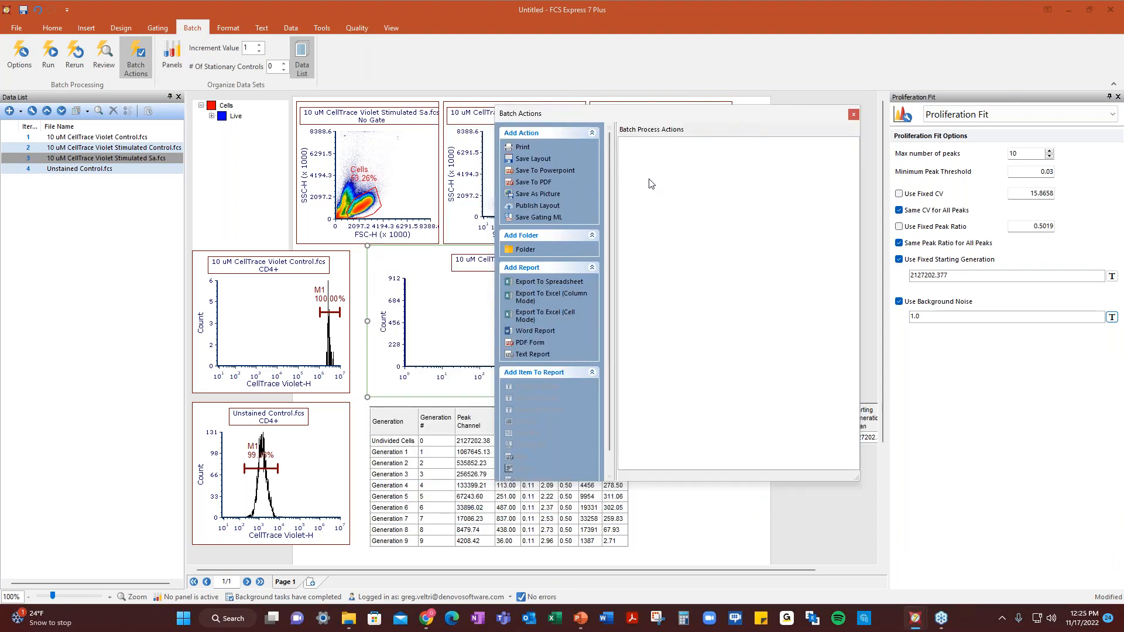
{"action": "left_click", "coordinate": [551, 174]}
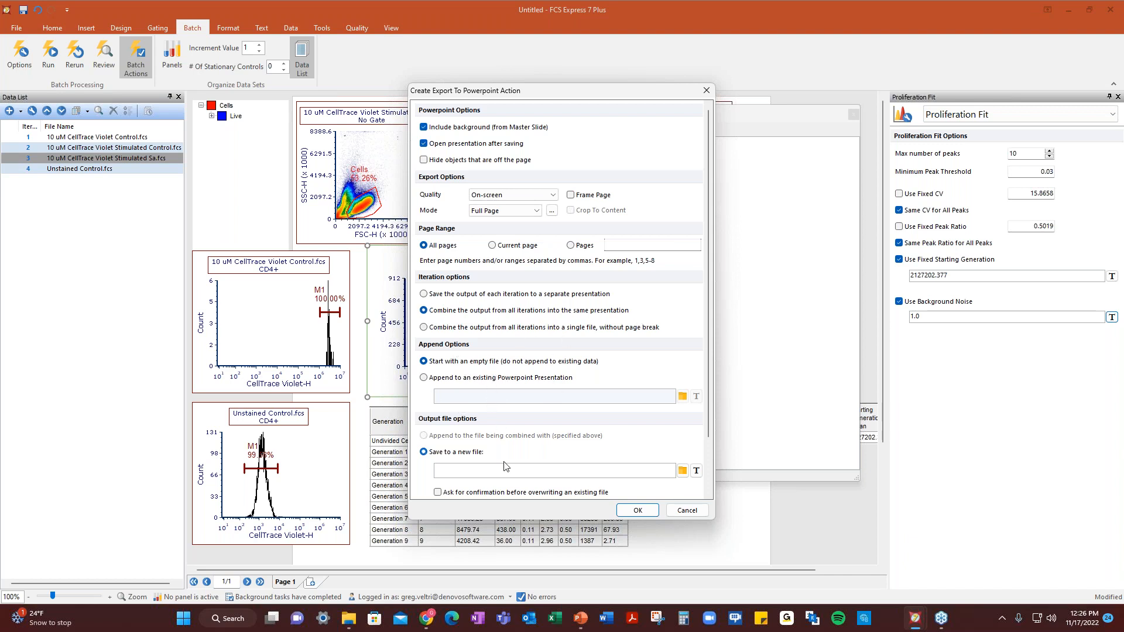
{"action": "left_click", "coordinate": [684, 472]}
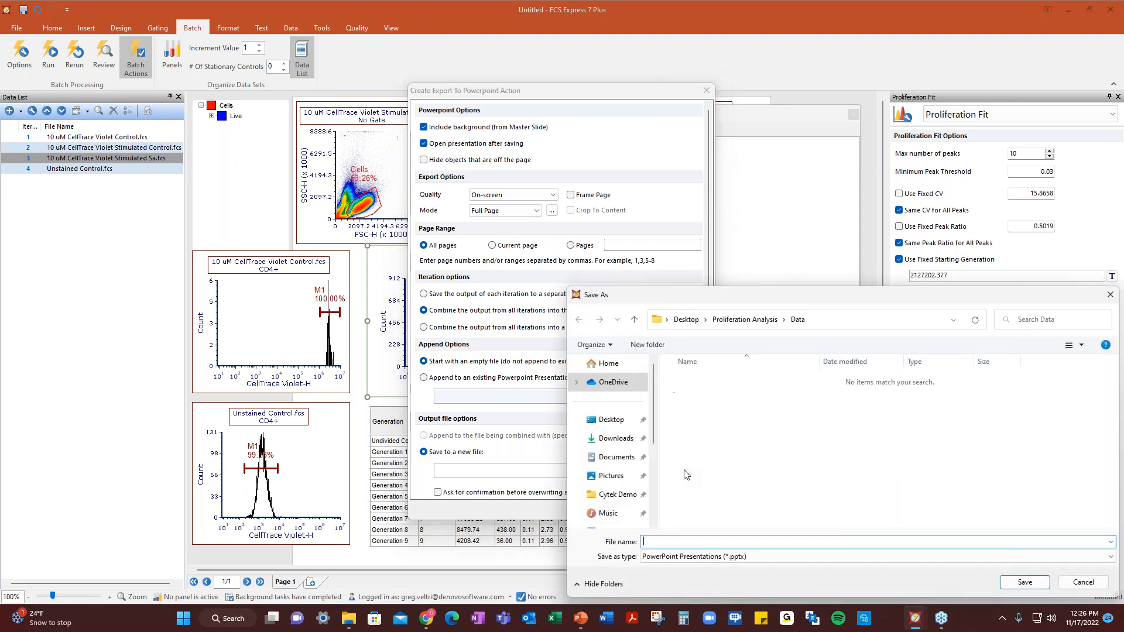
{"action": "left_click", "coordinate": [746, 320]}
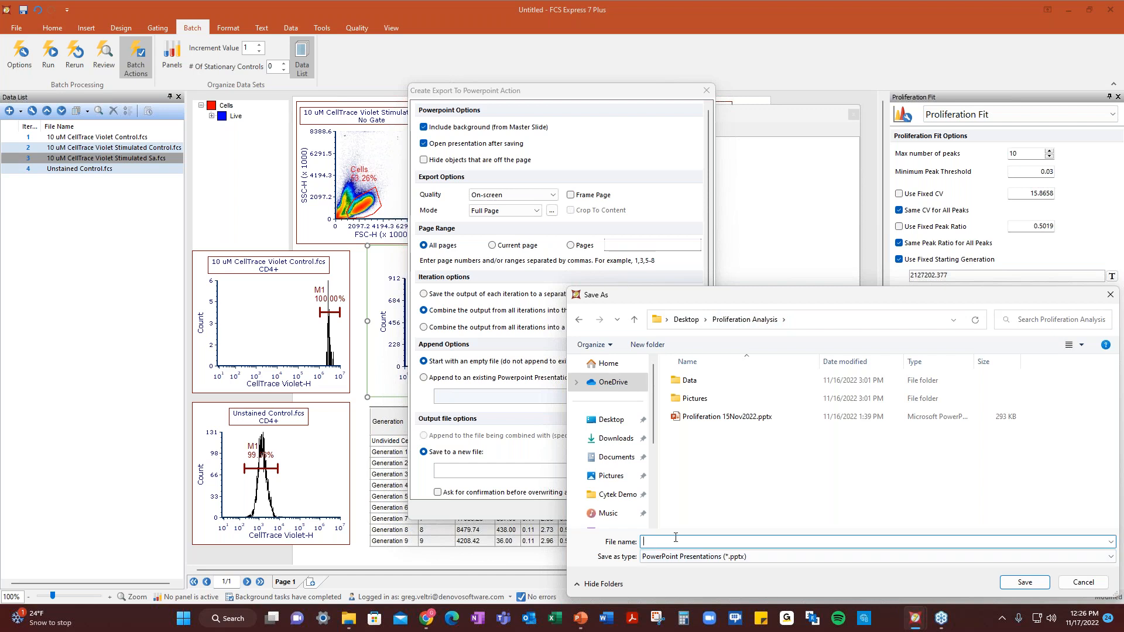
{"action": "type", "text": "Prof analysis"}
{"action": "left_click", "coordinate": [1025, 582]}
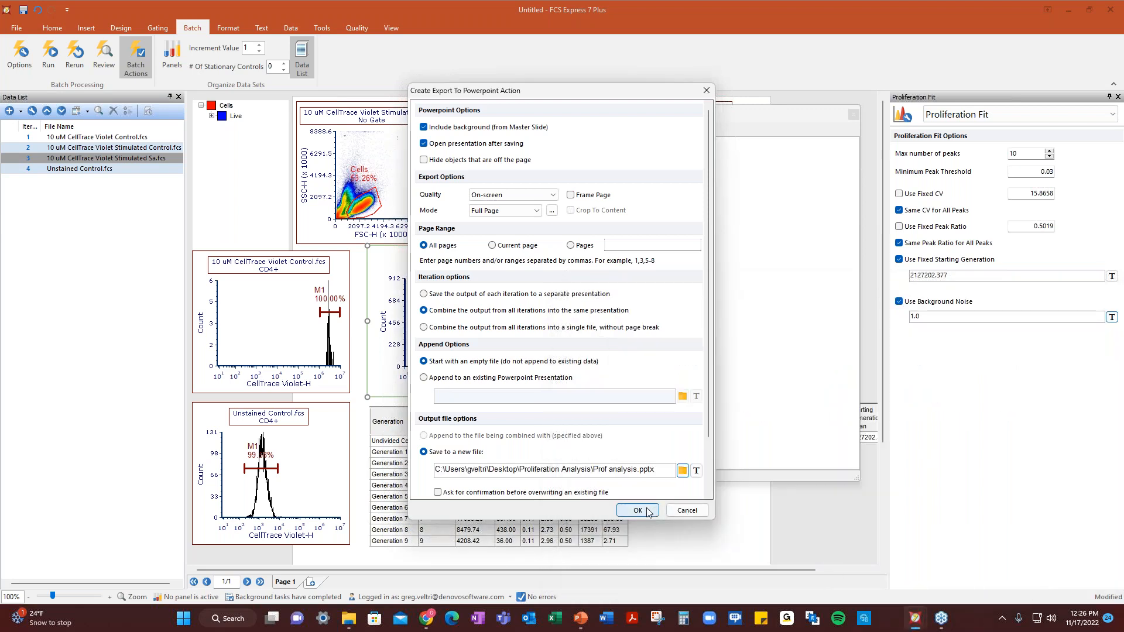
{"action": "left_click", "coordinate": [639, 510]}
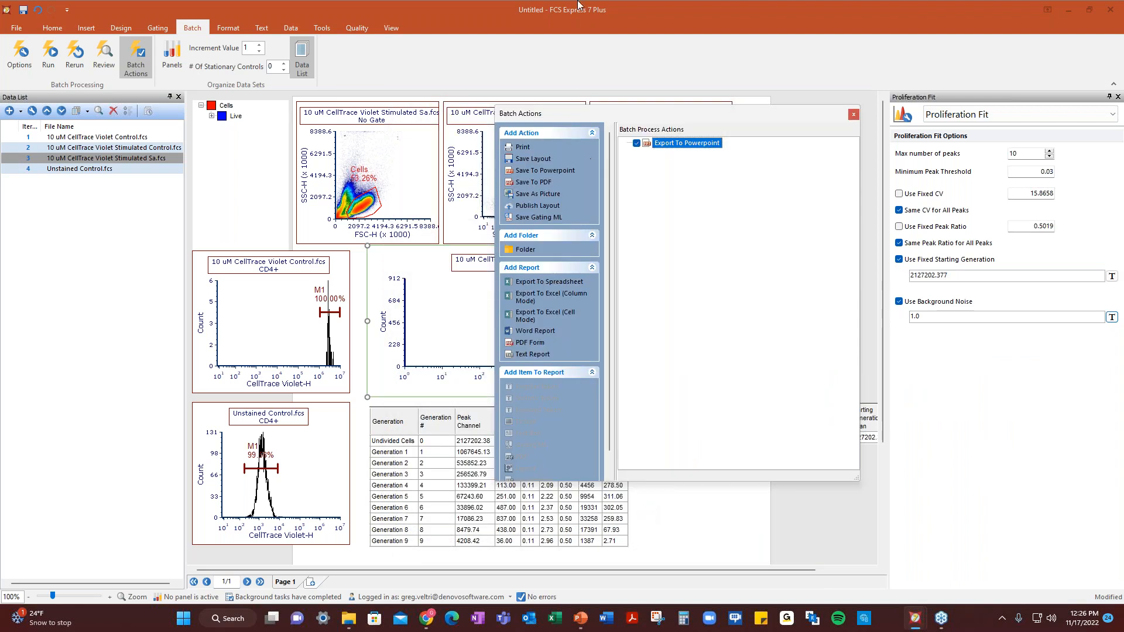
Add an Export To Excel (Column Mode) batch report saved as excel proliferation.xlsx in the Proliferation Analysis folder.
{"action": "left_click", "coordinate": [555, 298]}
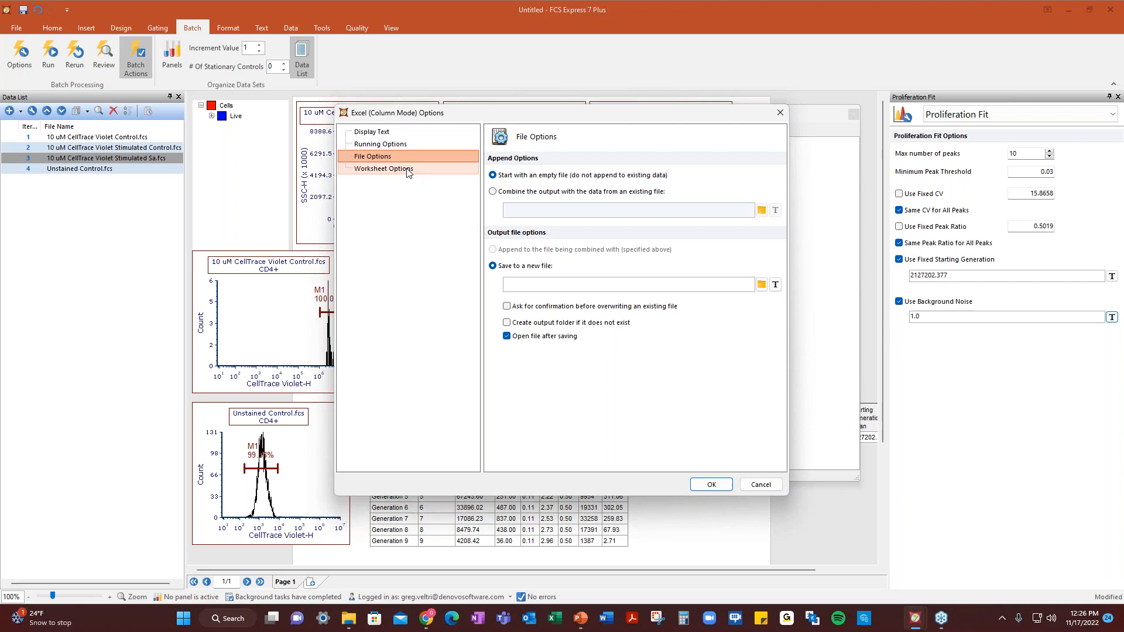
{"action": "left_click", "coordinate": [762, 284]}
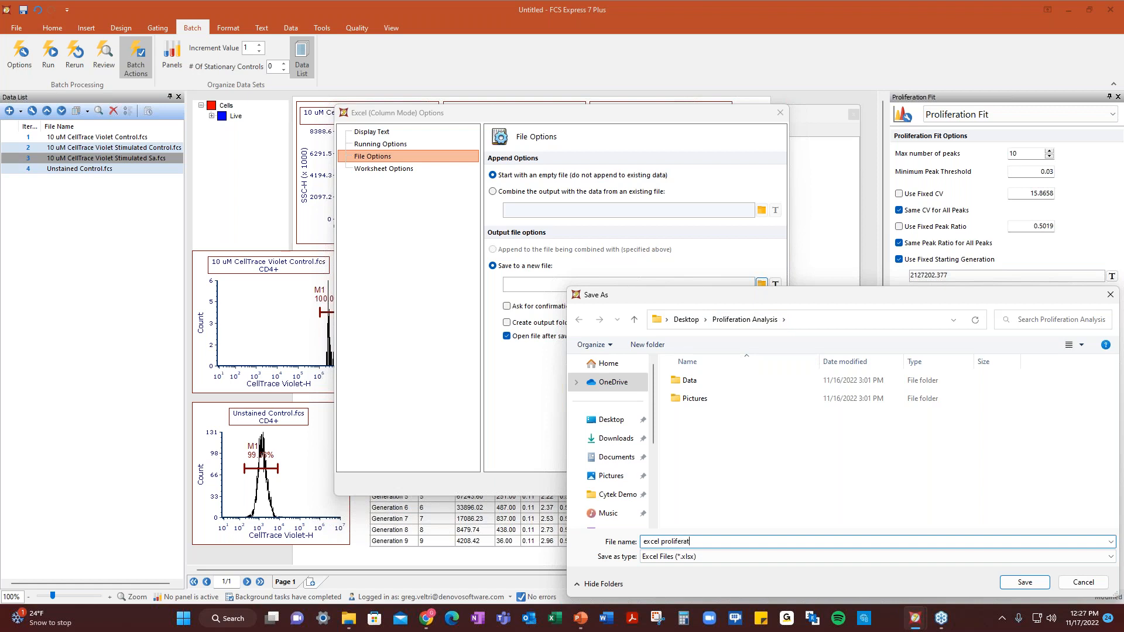
{"action": "left_click", "coordinate": [1024, 582]}
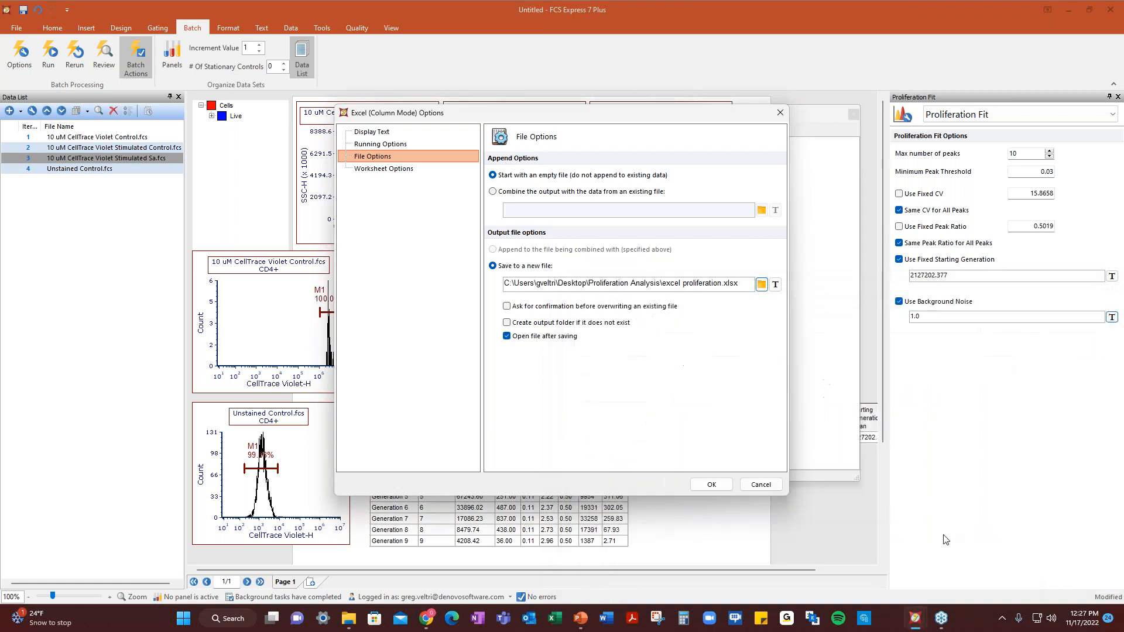
{"action": "left_click", "coordinate": [715, 485]}
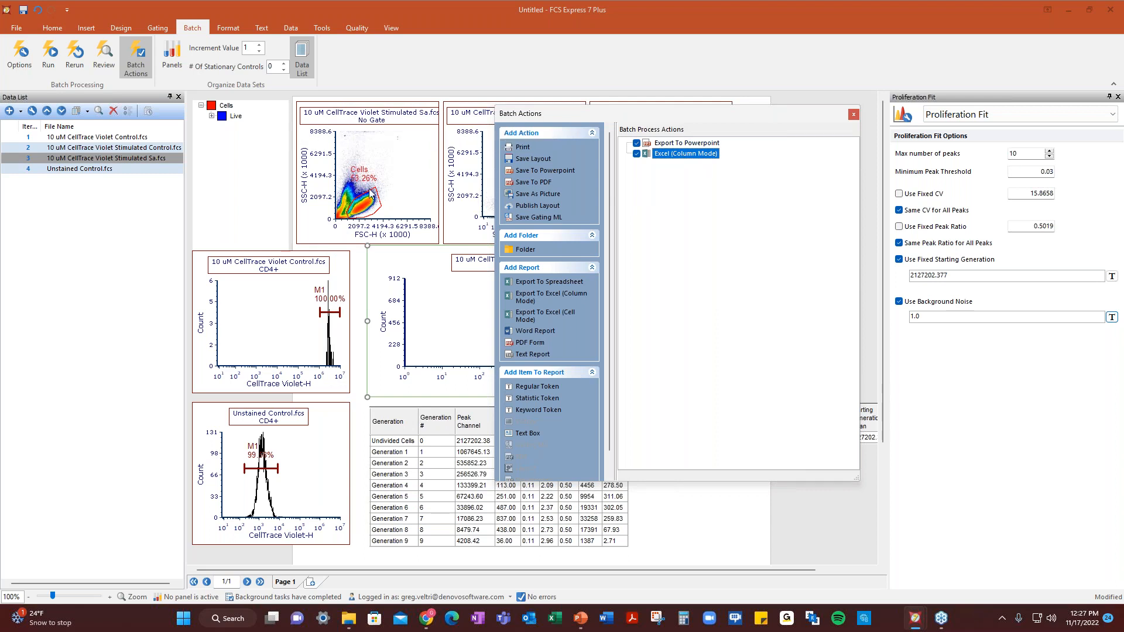
Add Filename and # of Events statistic tokens for the Cells gate, taken from the FSC-H vs. SSC-H density plot, to the Excel report.
{"action": "left_click_drag", "start_coordinate": [364, 177], "coordinate": [679, 157]}
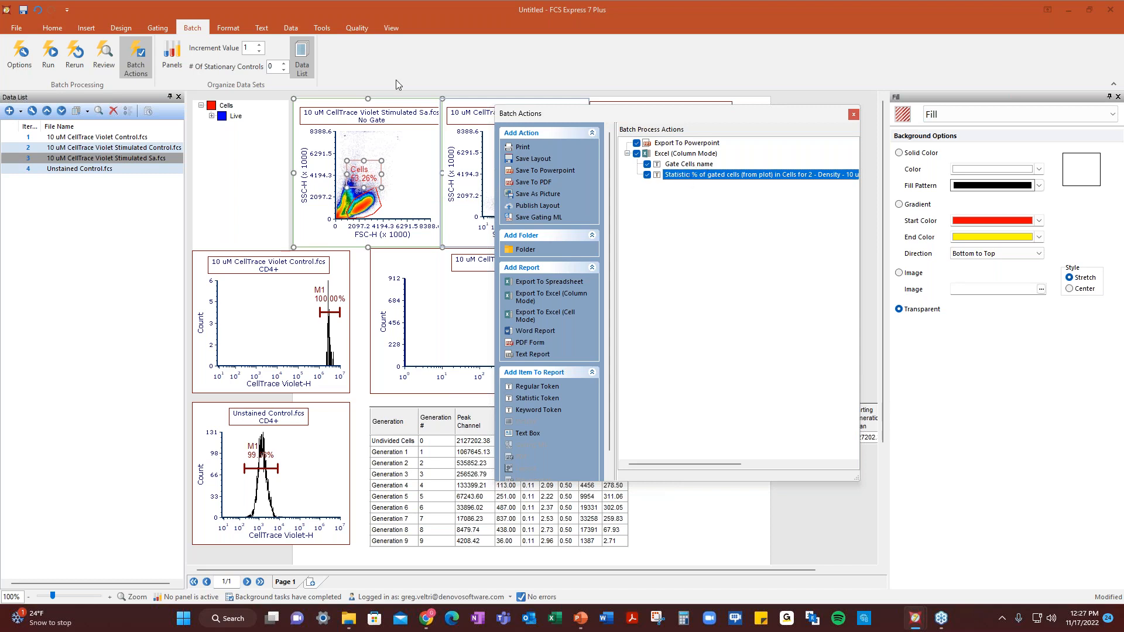
{"action": "left_click", "coordinate": [38, 11]}
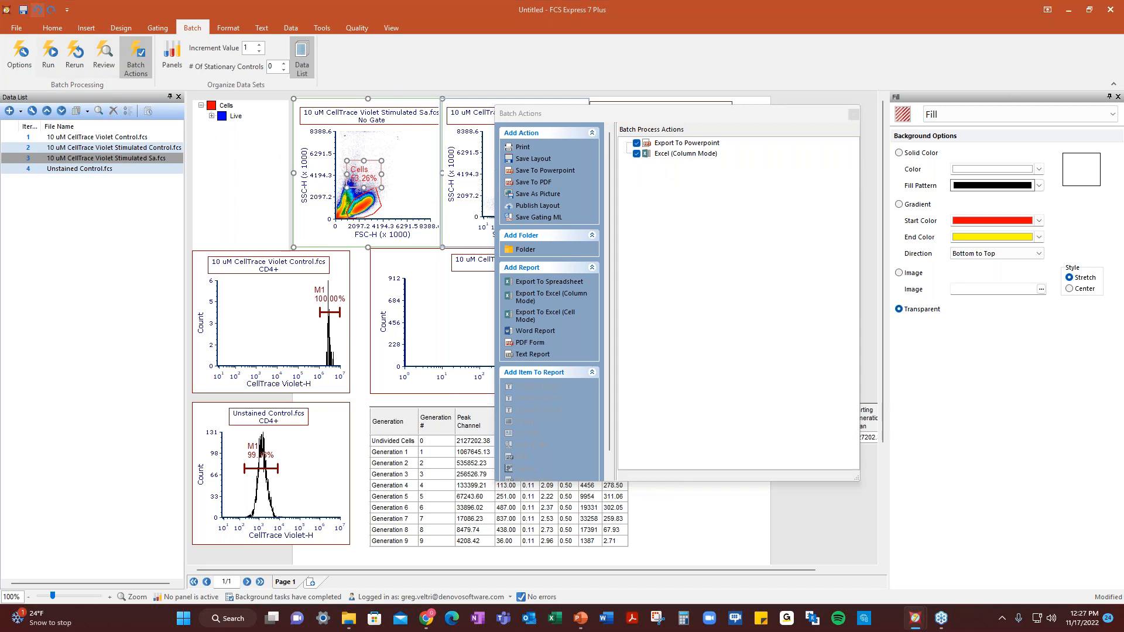
{"action": "left_click_drag", "start_coordinate": [291, 126], "coordinate": [654, 155]}
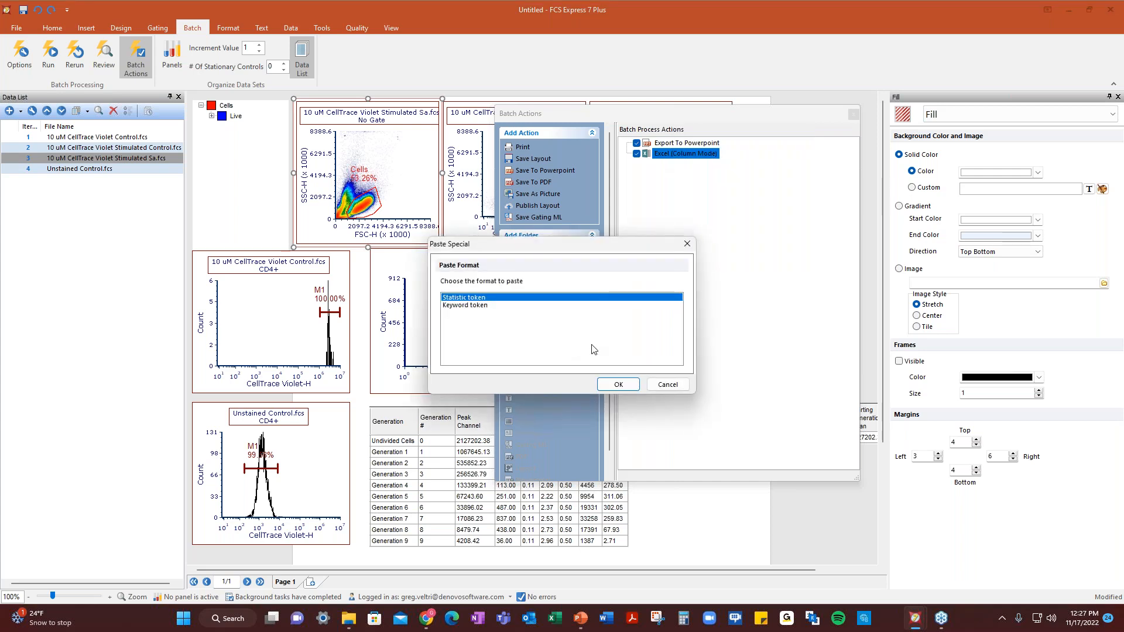
{"action": "left_click", "coordinate": [618, 384]}
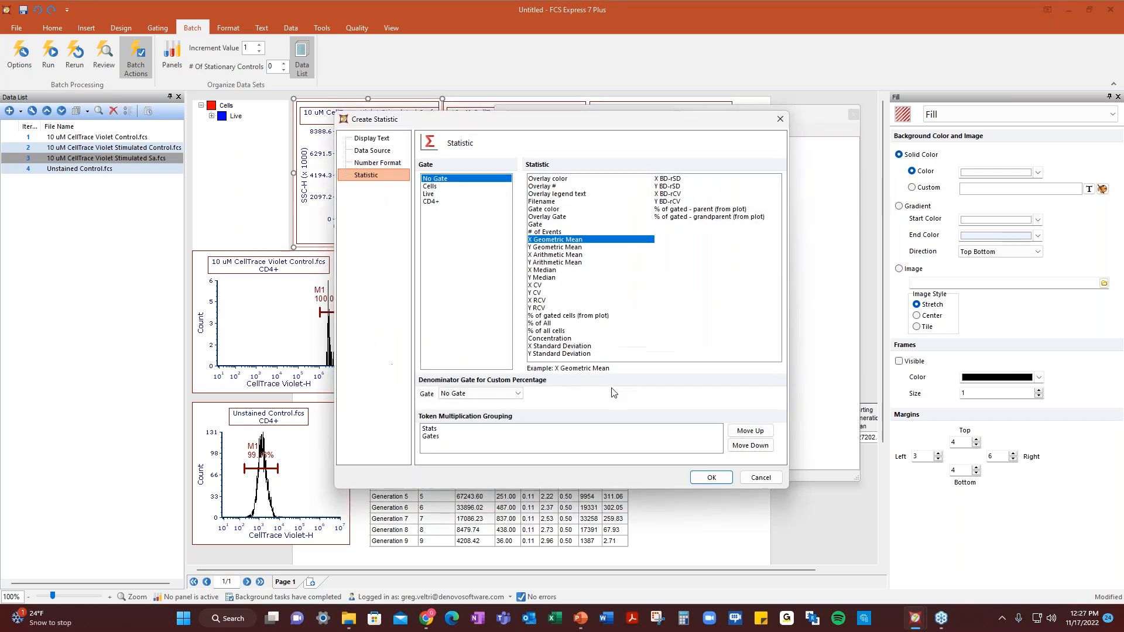
{"action": "left_click", "coordinate": [453, 186]}
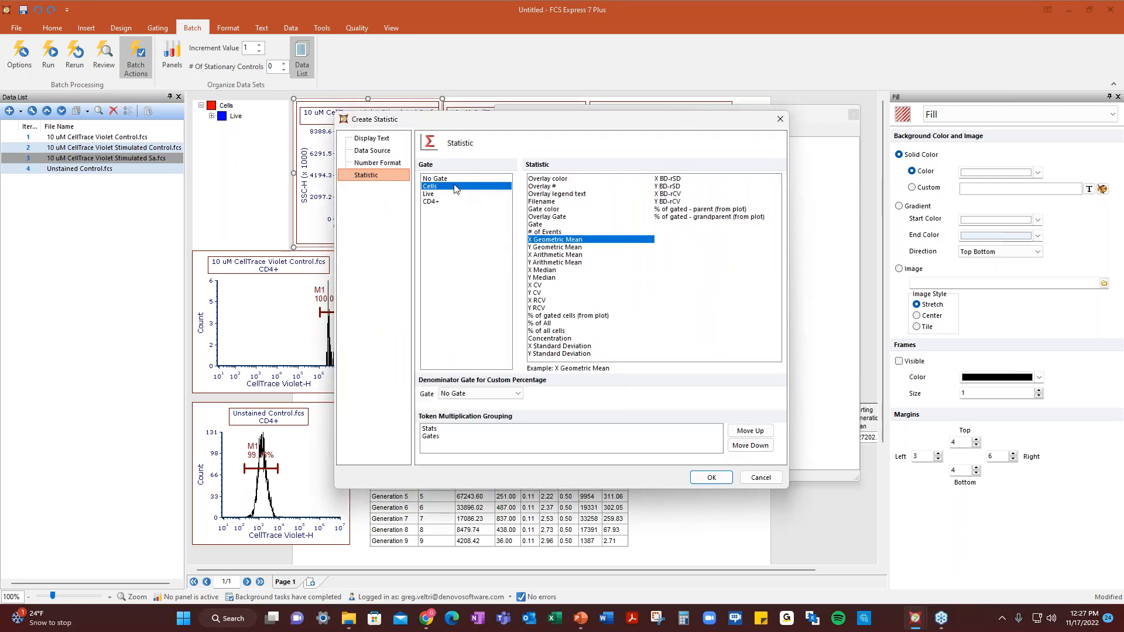
{"action": "left_click", "coordinate": [556, 203]}
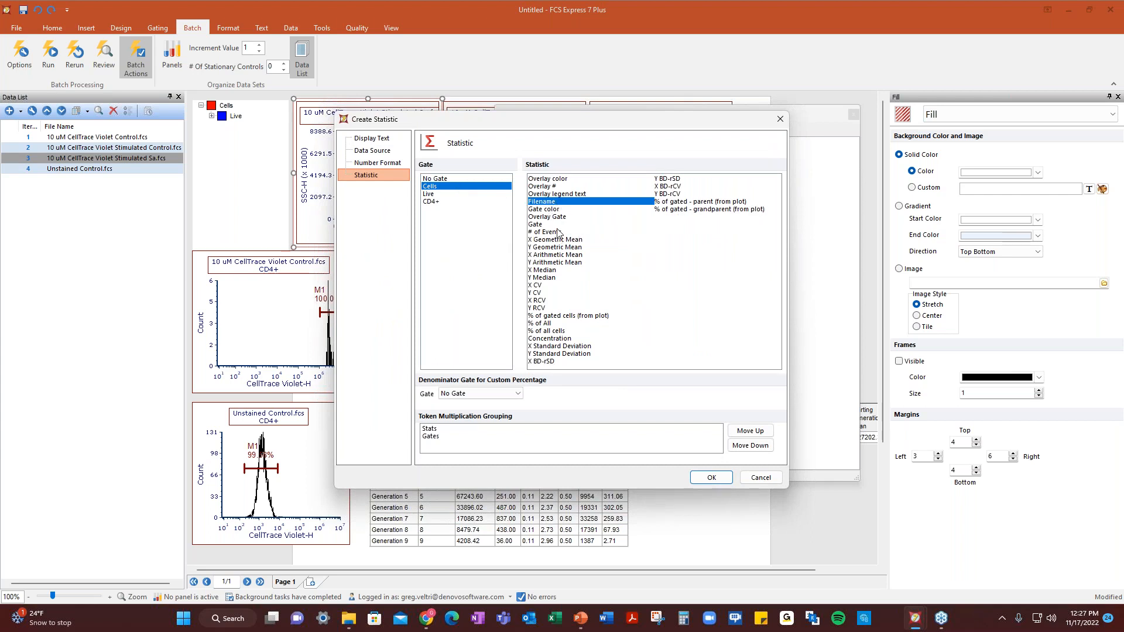
{"action": "left_click", "coordinate": [559, 233], "text": "ctrl"}
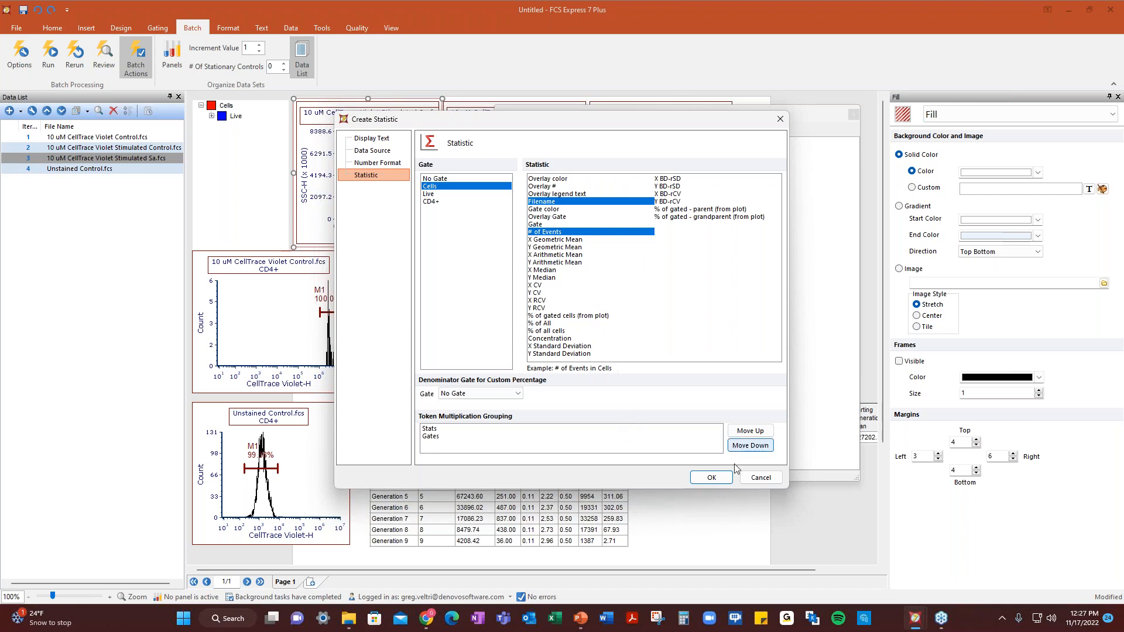
{"action": "left_click", "coordinate": [712, 478]}
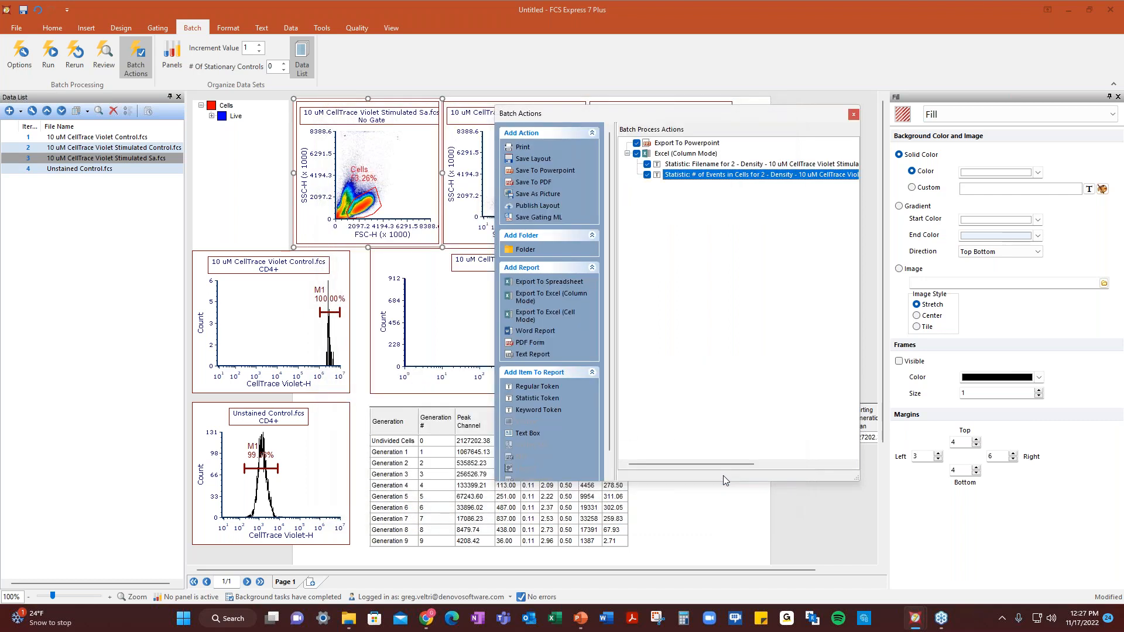
Move the Batch Actions window and the proliferation fit statistics table apart, and auto-hide the data list to free up workspace.
{"action": "left_click_drag", "start_coordinate": [661, 116], "coordinate": [388, 54]}
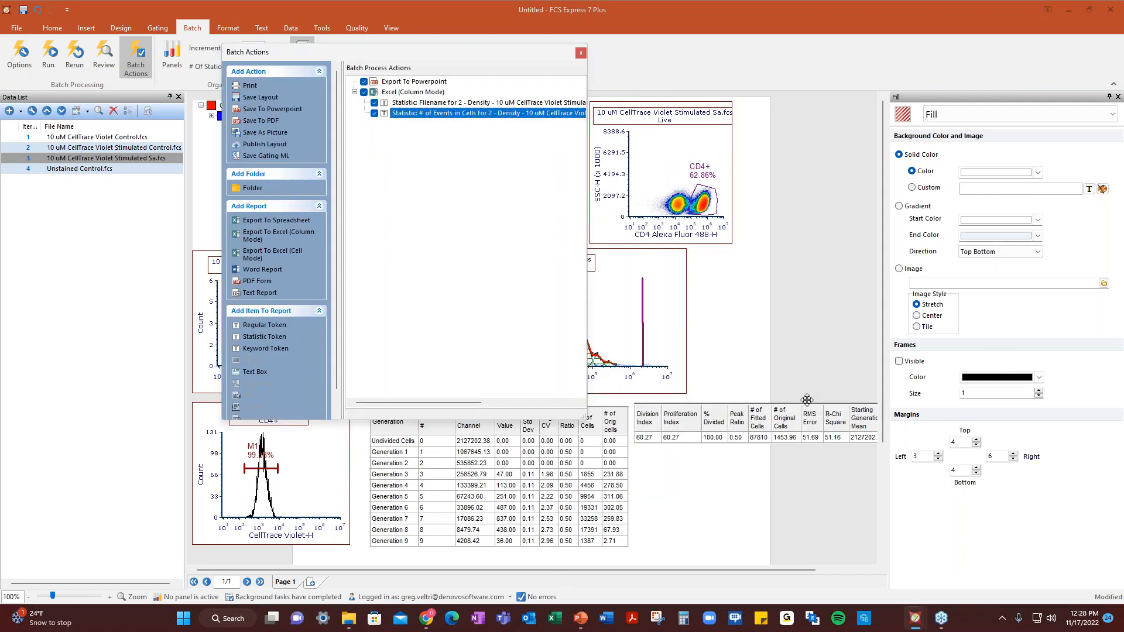
{"action": "left_click_drag", "start_coordinate": [807, 401], "coordinate": [428, 88]}
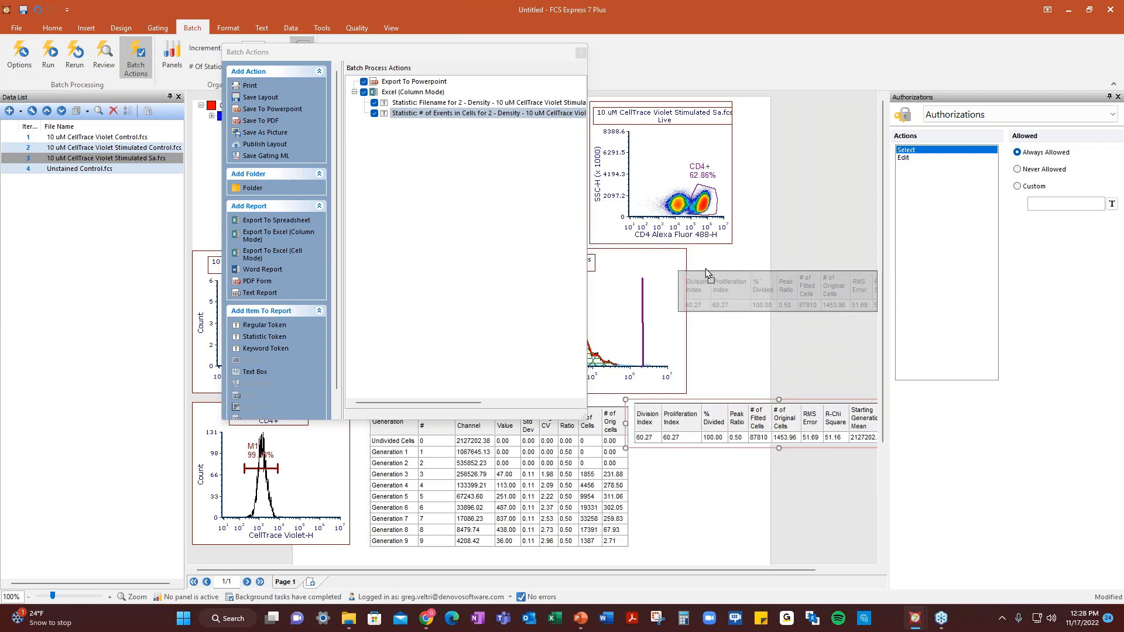
{"action": "left_click_drag", "start_coordinate": [694, 401], "coordinate": [739, 260]}
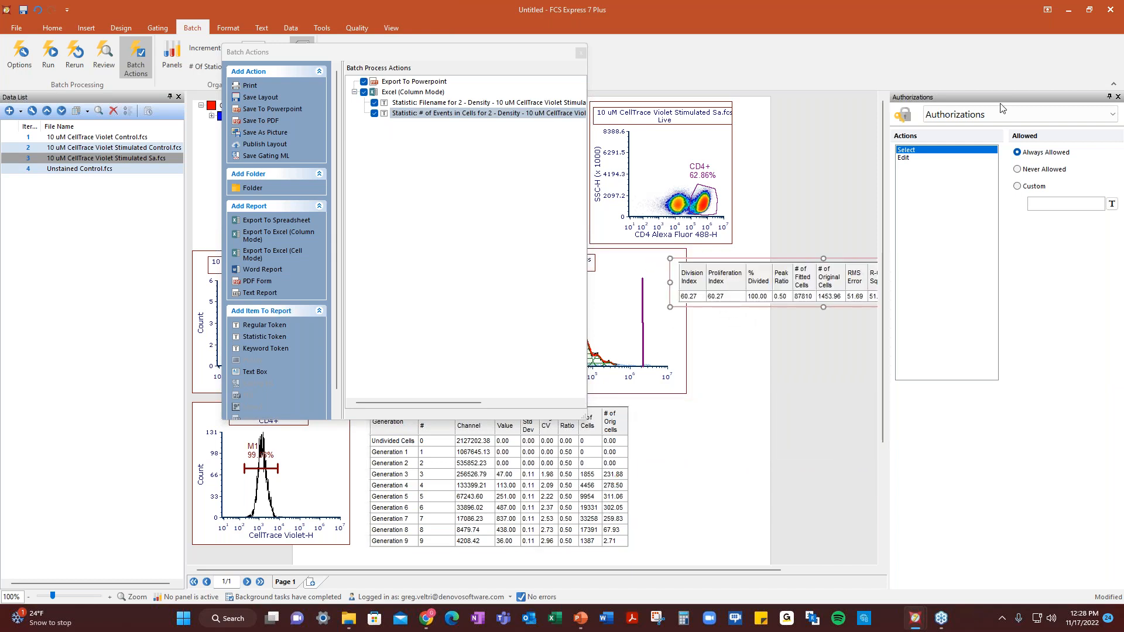
{"action": "left_click", "coordinate": [178, 98]}
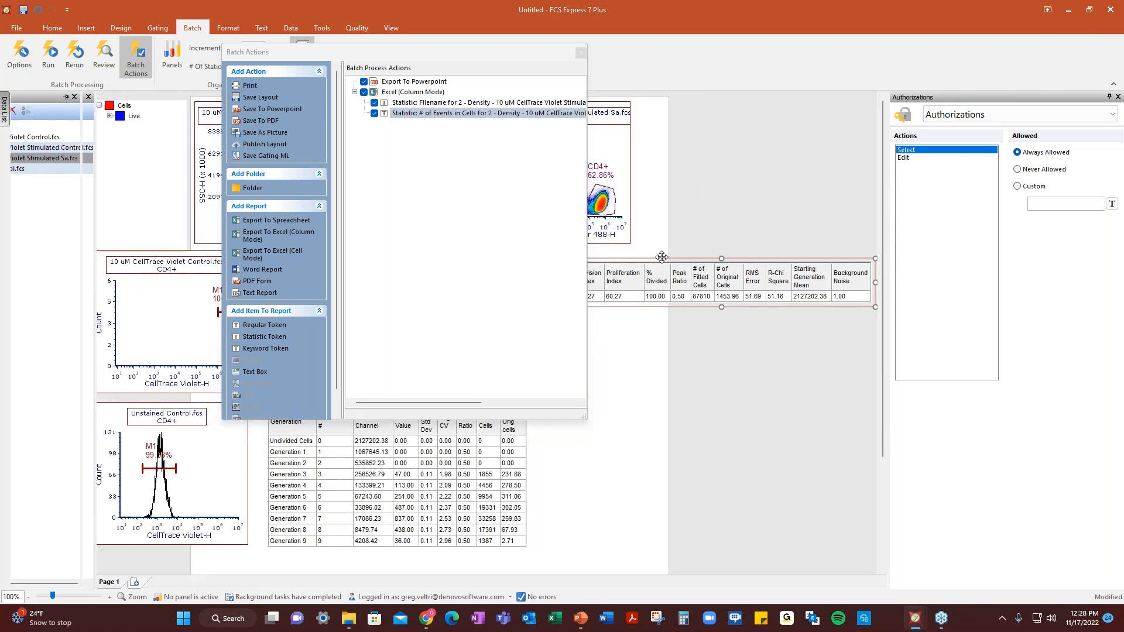
Place the fit statistics table beside the generation table and add its full row, Division Index through Background Noise, to the Excel report.
{"action": "left_click", "coordinate": [855, 297]}
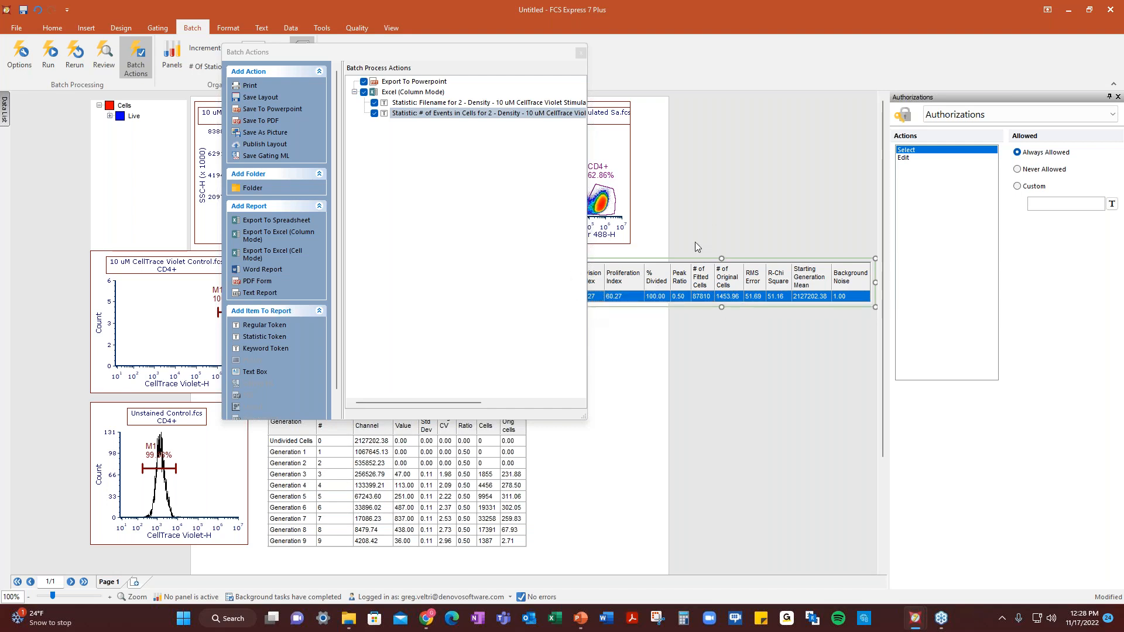
{"action": "left_click_drag", "start_coordinate": [675, 261], "coordinate": [664, 457]}
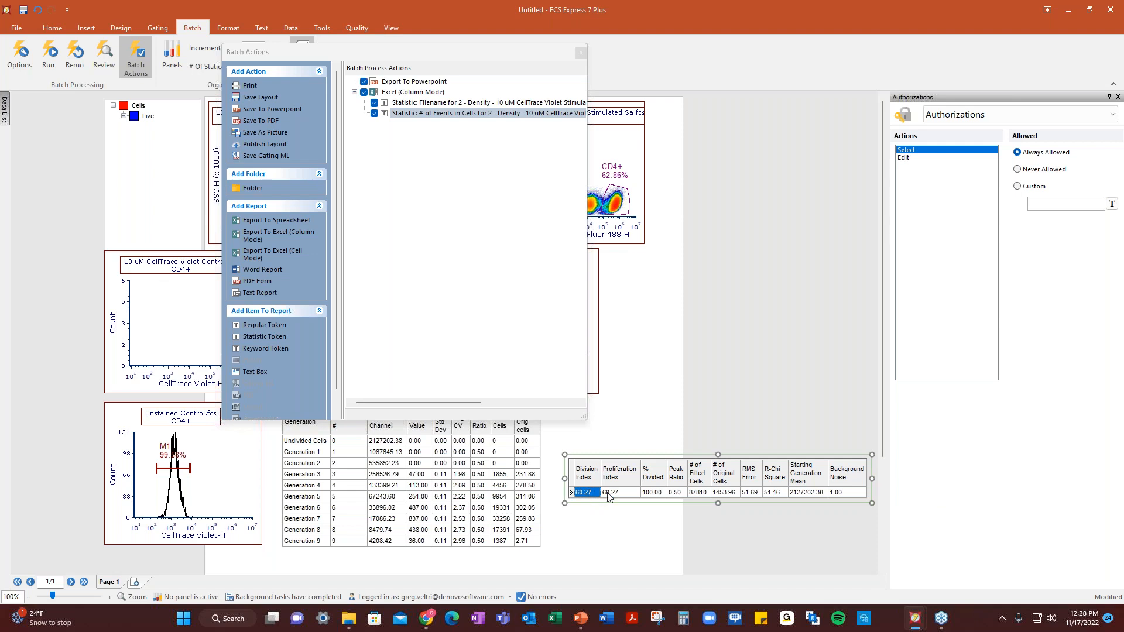
{"action": "left_click", "coordinate": [609, 496]}
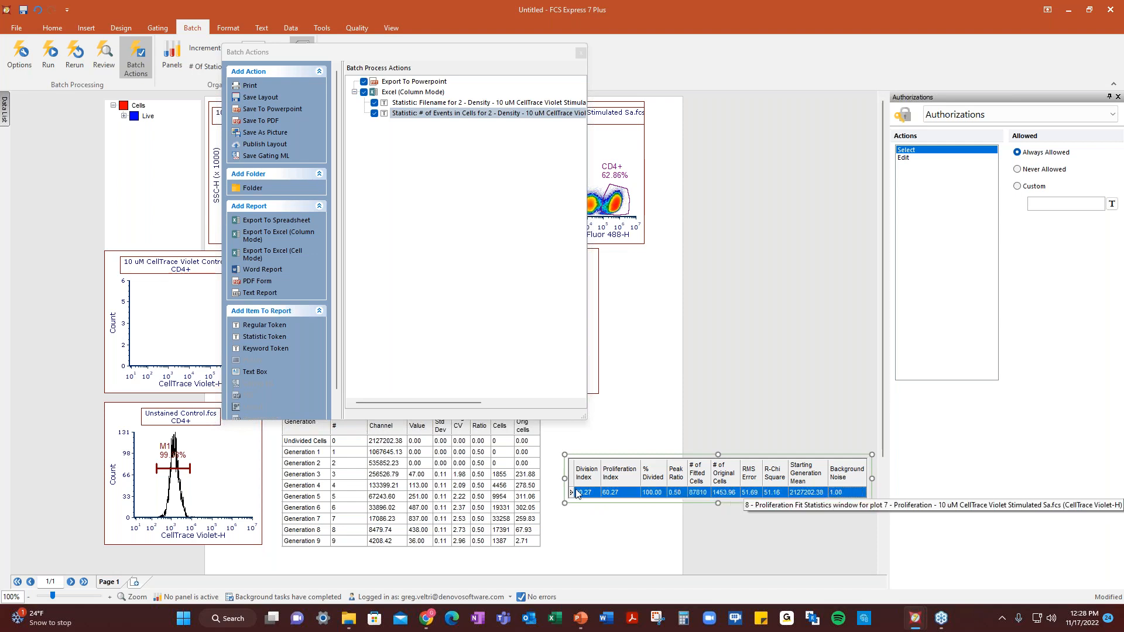
{"action": "left_click_drag", "start_coordinate": [581, 492], "coordinate": [412, 106]}
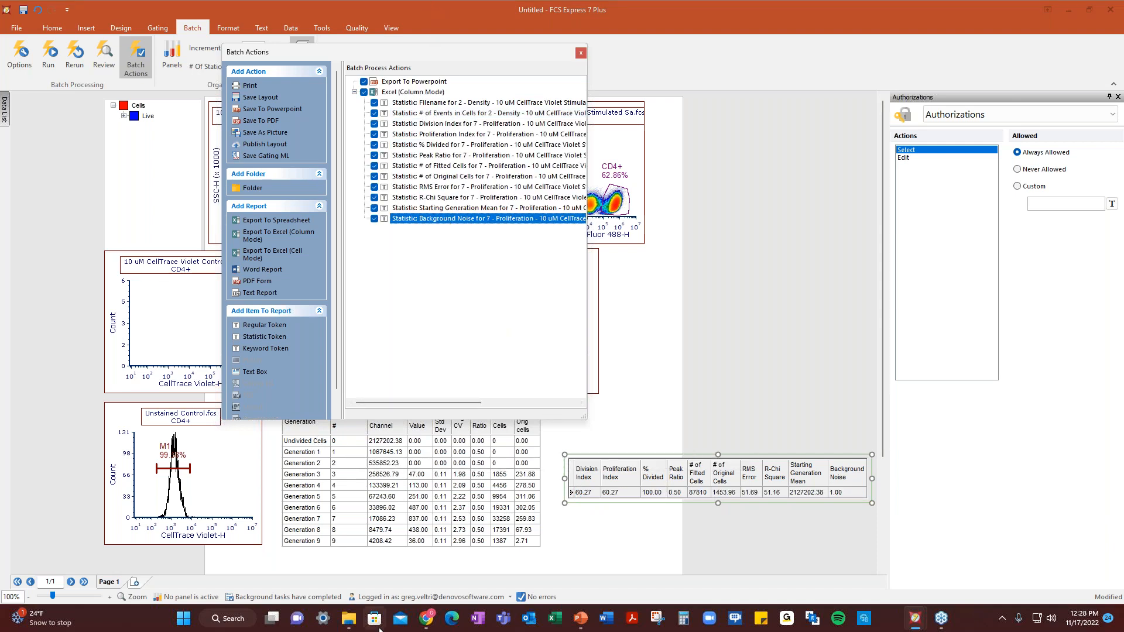
Add all rows of the proliferation population statistics table, Undivided Cells through Generation 9, to the Excel (Column Mode) report.
{"action": "left_click_drag", "start_coordinate": [313, 444], "coordinate": [522, 544]}
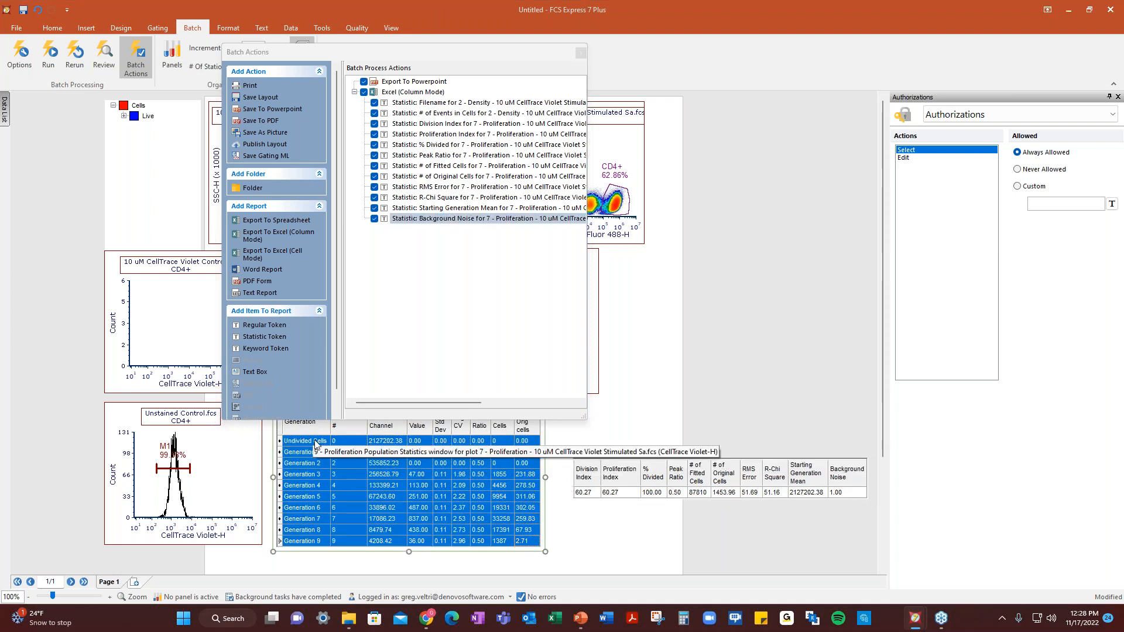
{"action": "left_click_drag", "start_coordinate": [315, 444], "coordinate": [406, 99]}
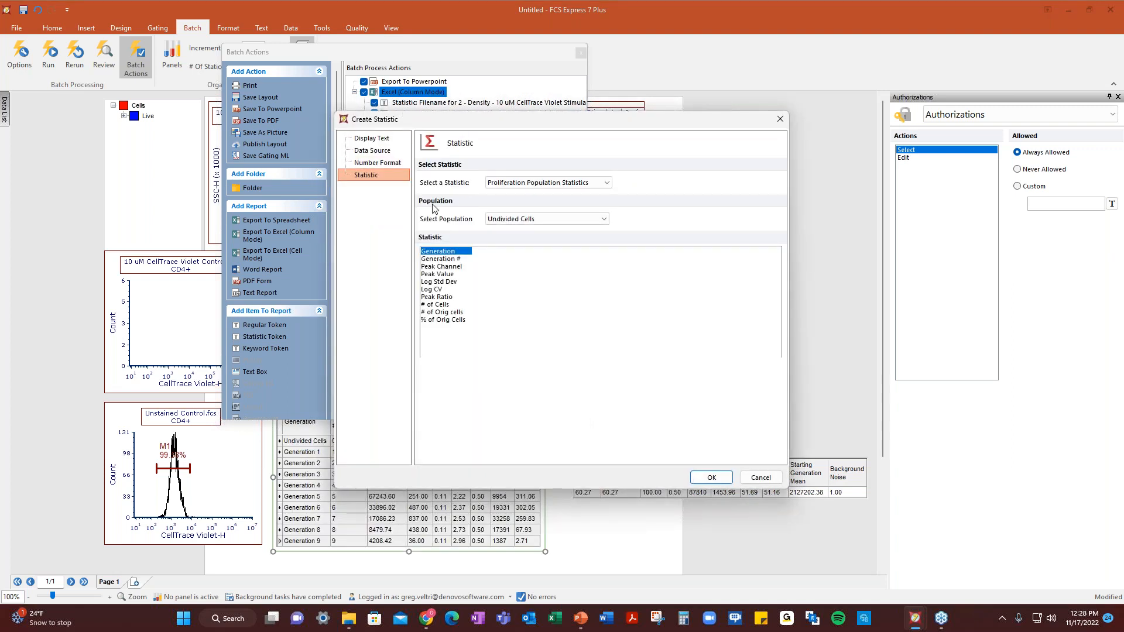
{"action": "left_click", "coordinate": [724, 479]}
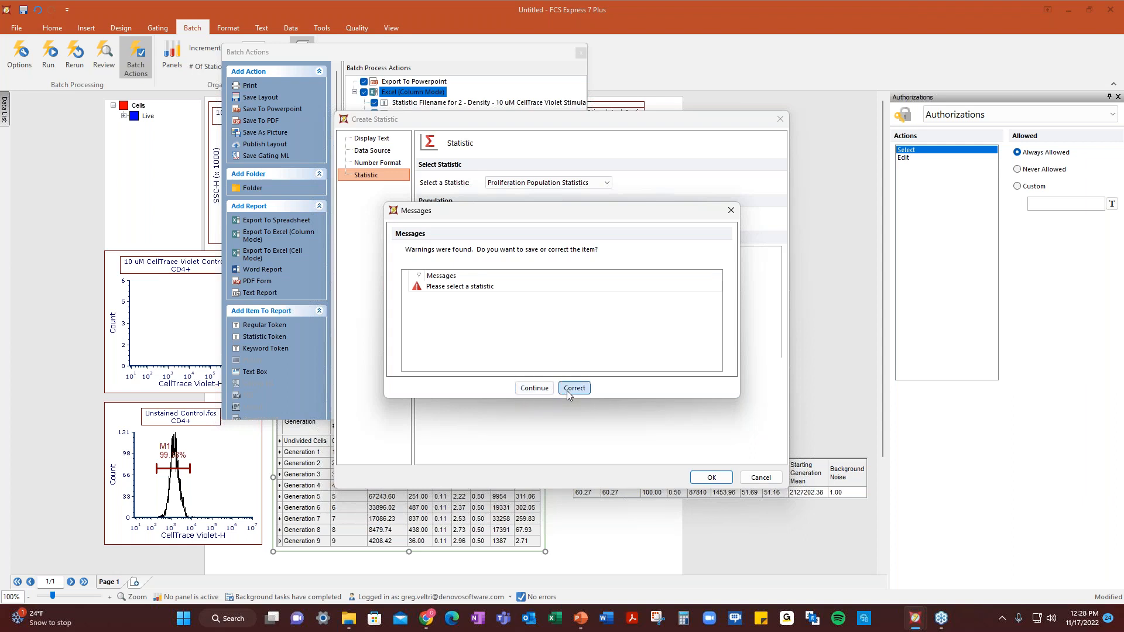
{"action": "left_click", "coordinate": [573, 389]}
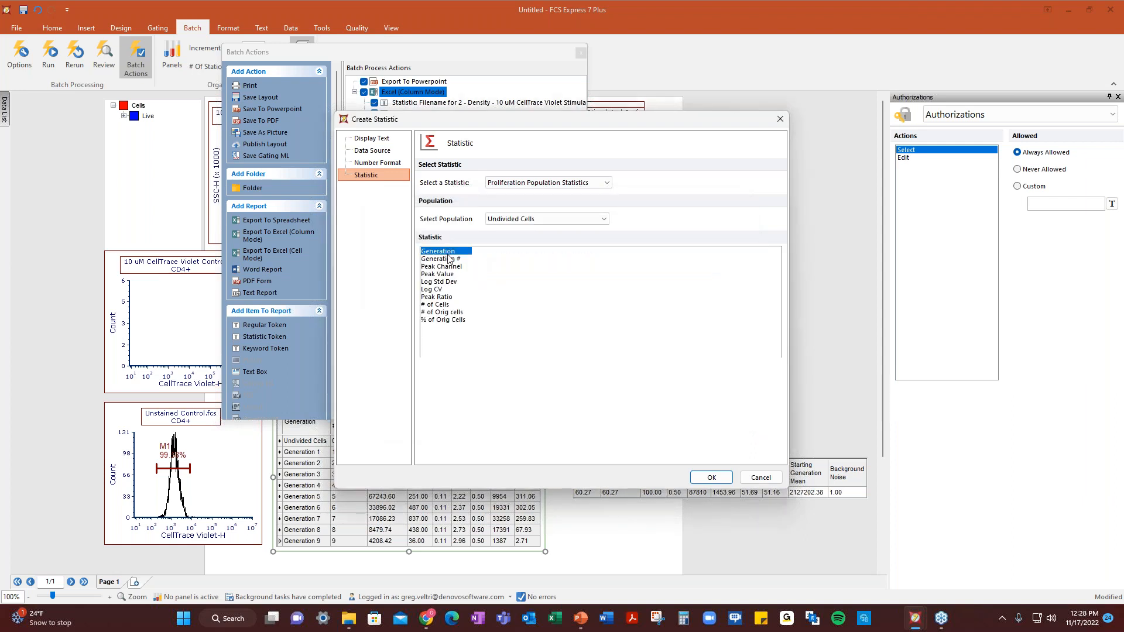
{"action": "left_click", "coordinate": [528, 220]}
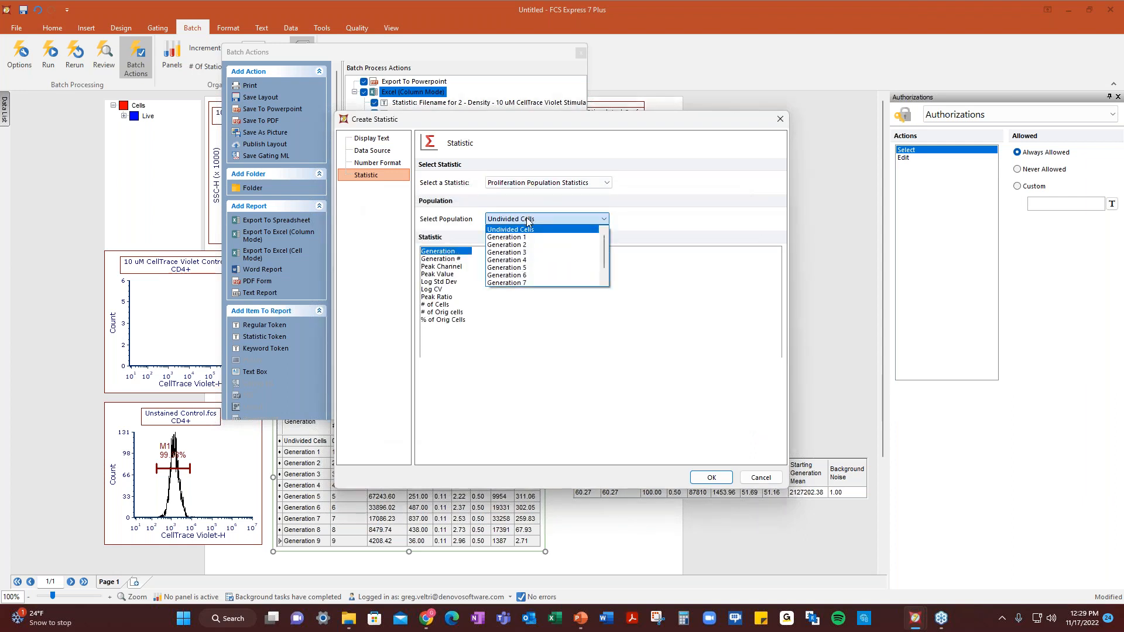
{"action": "left_click", "coordinate": [523, 238]}
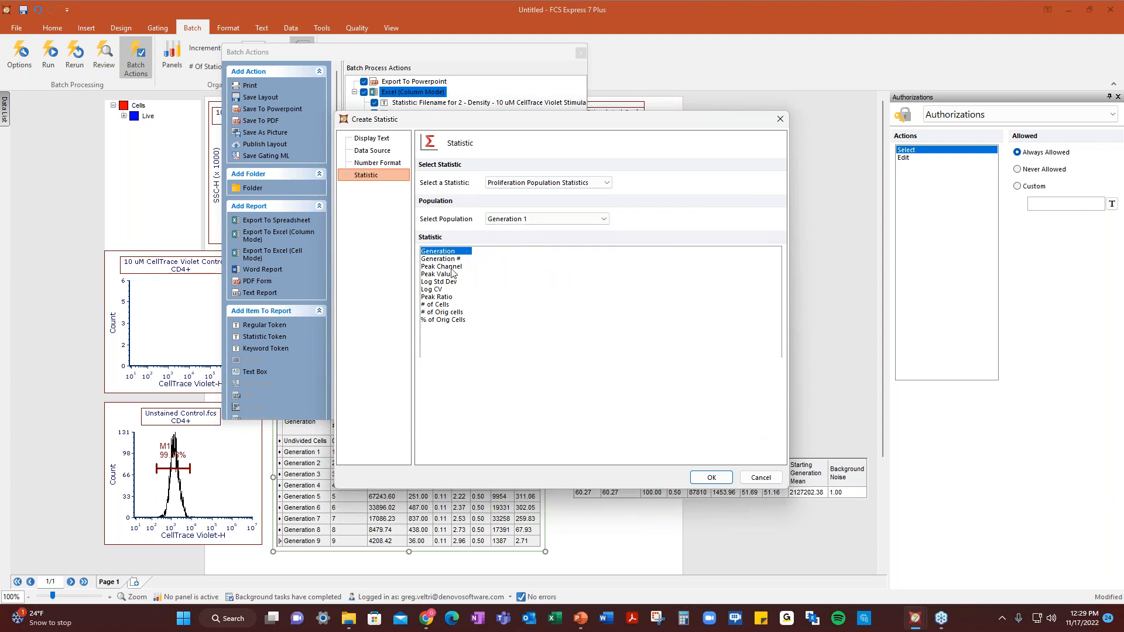
{"action": "left_click", "coordinate": [461, 267], "text": "shift"}
{"action": "left_click", "coordinate": [724, 474]}
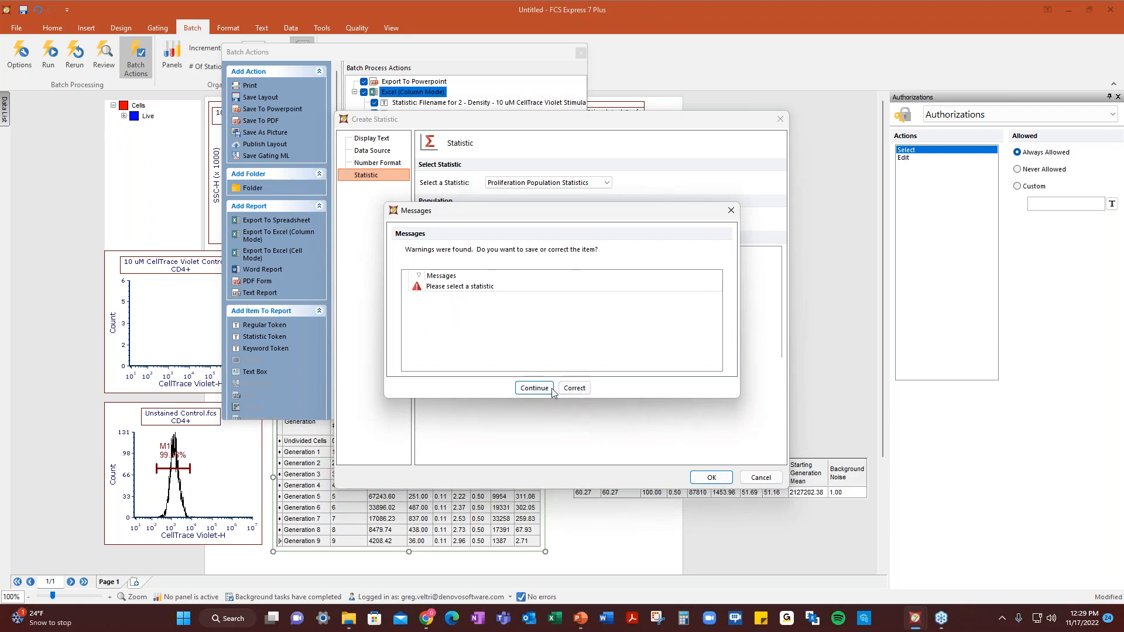
{"action": "left_click", "coordinate": [575, 389]}
Dismiss the repeated Create Statistic dialogs without changing any selection, and close the Batch Actions window.
{"action": "left_click", "coordinate": [777, 123]}
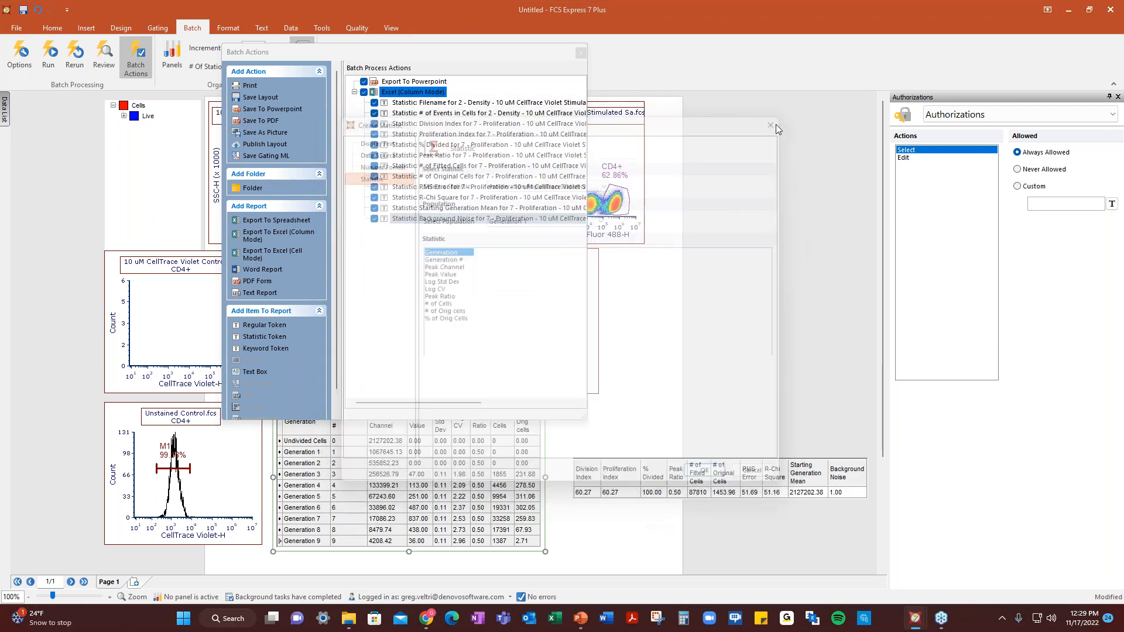
{"action": "left_click", "coordinate": [777, 123]}
{"action": "left_click", "coordinate": [776, 123]}
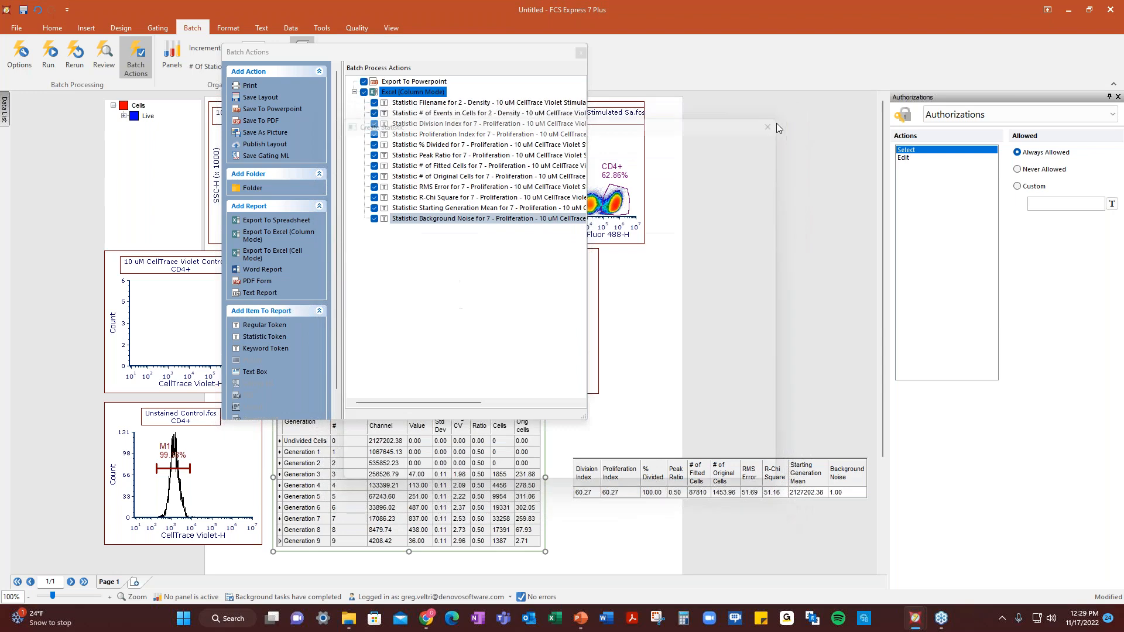
{"action": "left_click", "coordinate": [776, 123]}
{"action": "left_click", "coordinate": [776, 123]}
{"action": "left_click", "coordinate": [777, 122]}
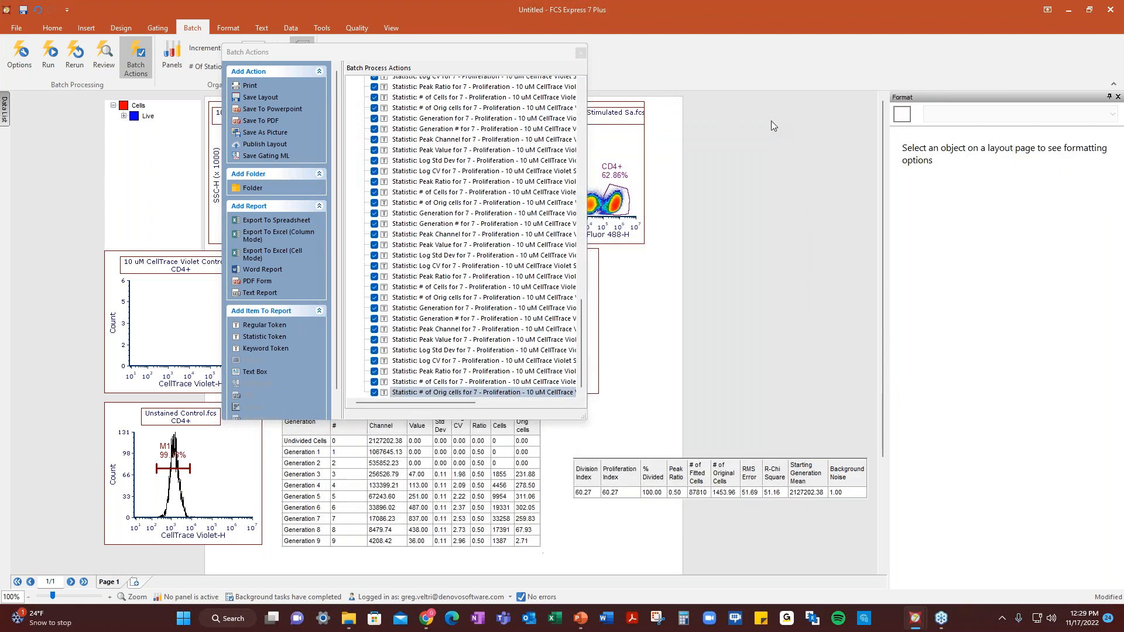
{"action": "left_click", "coordinate": [528, 52]}
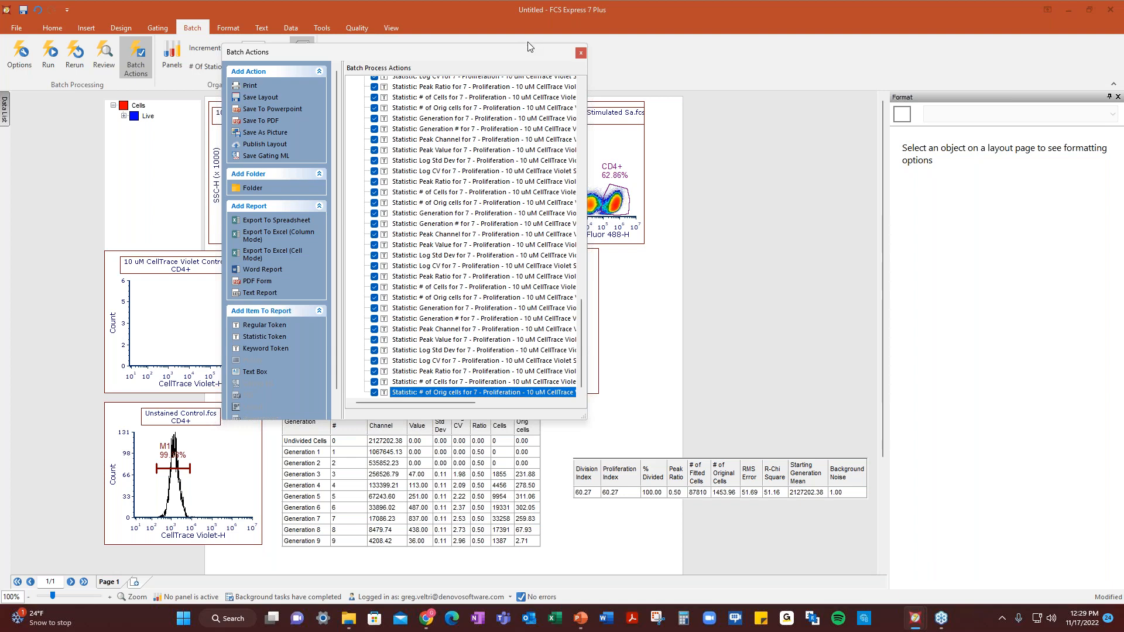
{"action": "left_click", "coordinate": [581, 54]}
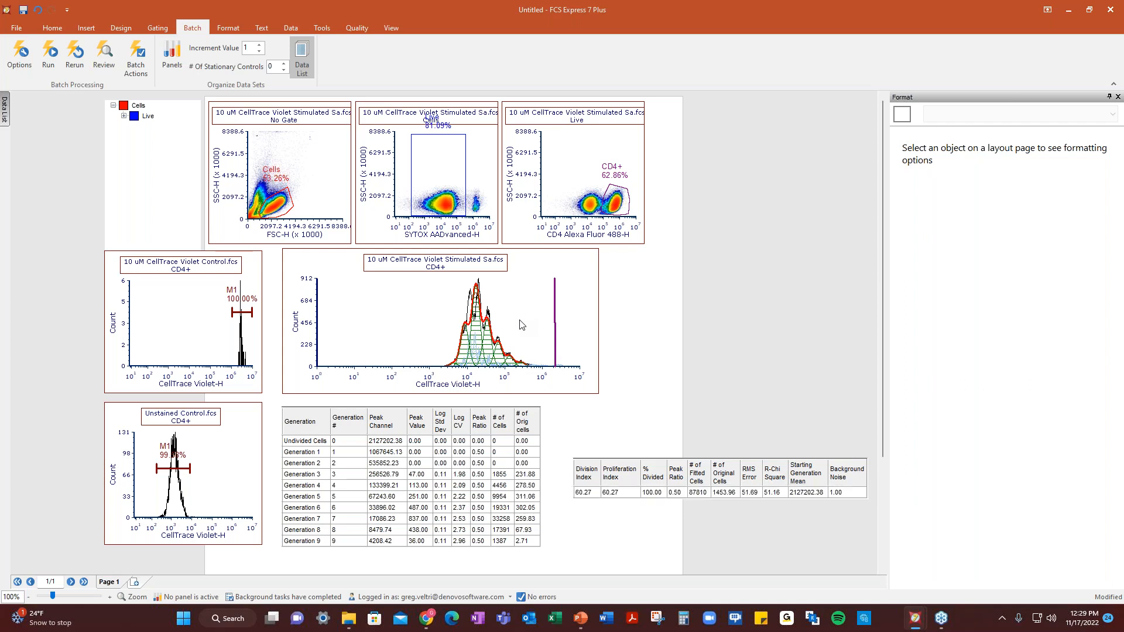
Open the Overlays formatting options of the proliferation plot and enlarge the overlay list to show every entry through Generation 9.
{"action": "left_click", "coordinate": [521, 325]}
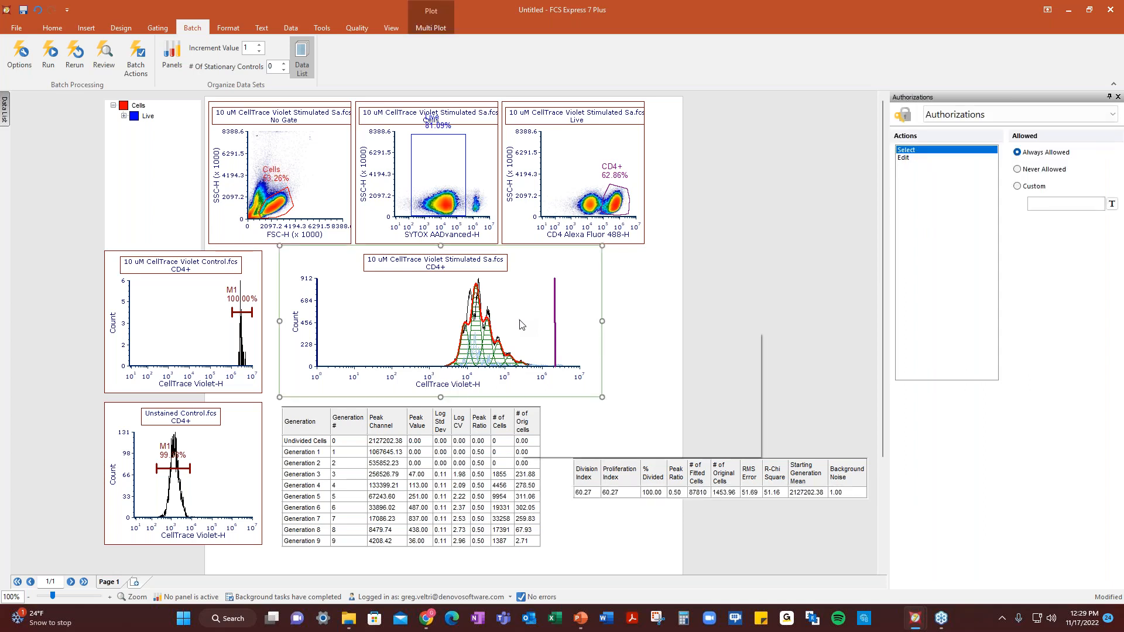
{"action": "left_click", "coordinate": [968, 118]}
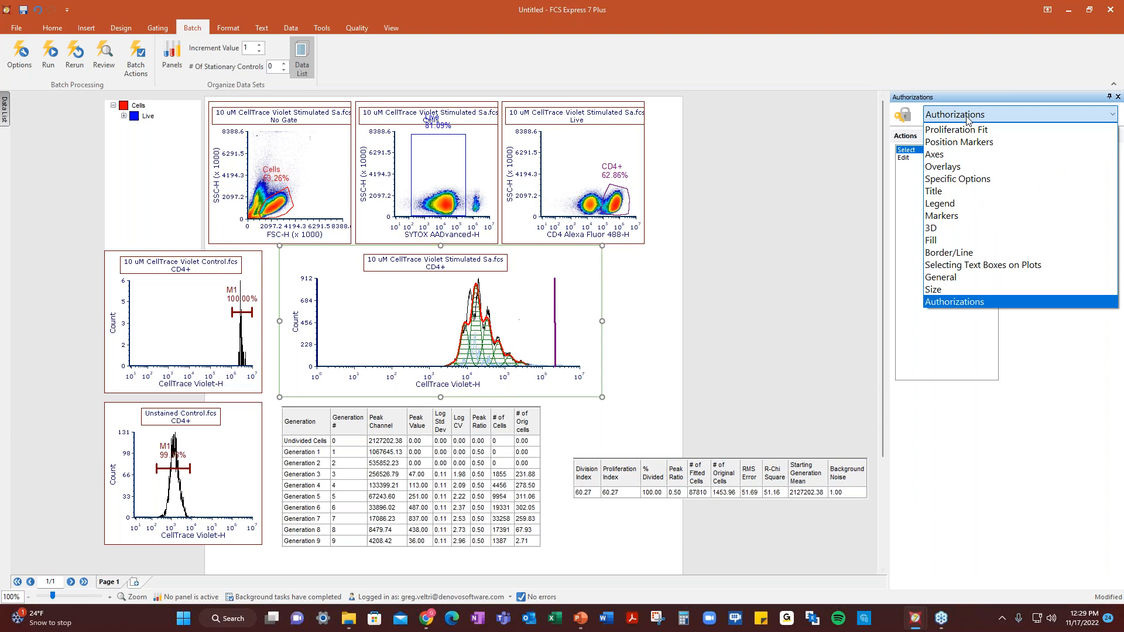
{"action": "left_click", "coordinate": [953, 168]}
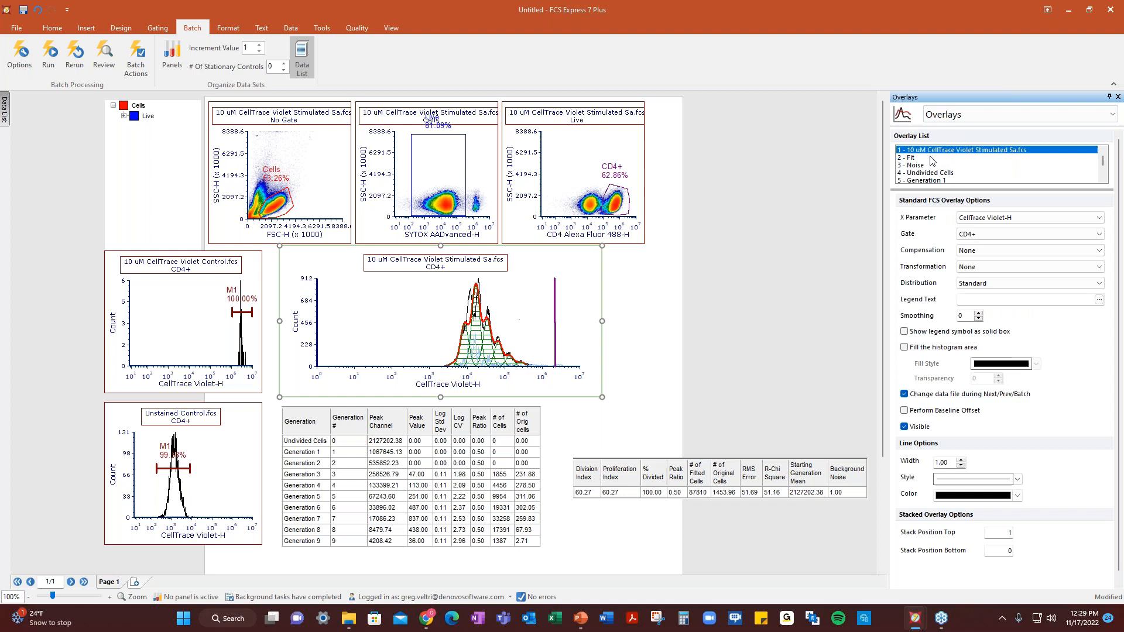
{"action": "left_click_drag", "start_coordinate": [941, 190], "coordinate": [958, 248]}
{"action": "left_click_drag", "start_coordinate": [958, 247], "coordinate": [958, 246]}
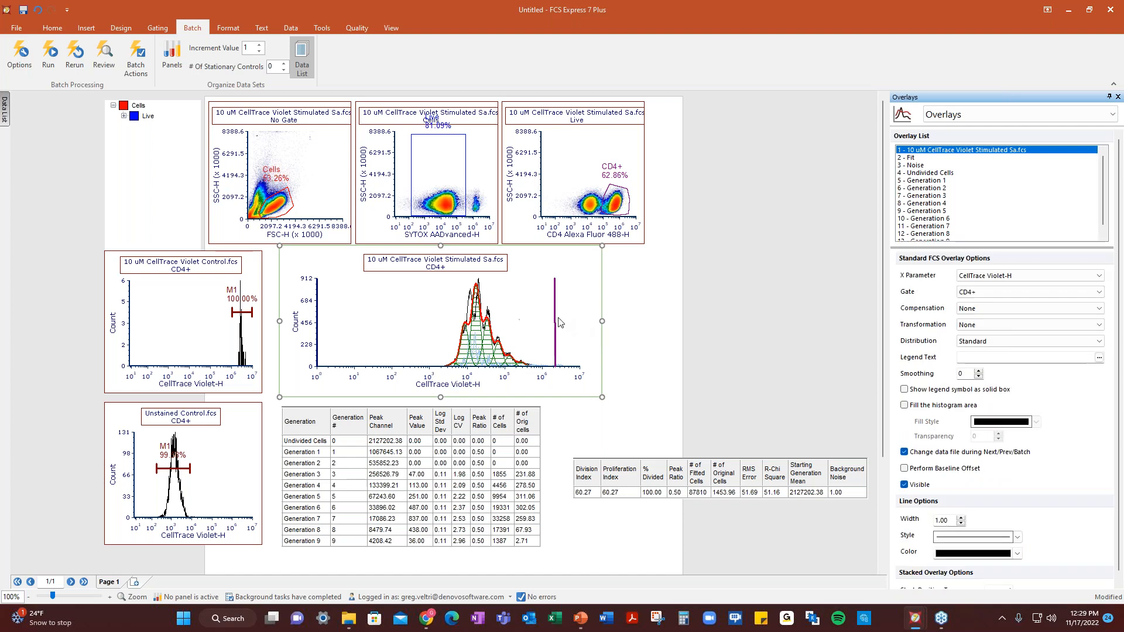
{"action": "mouse_move", "coordinate": [503, 352]}
{"action": "left_click_drag", "start_coordinate": [960, 246], "coordinate": [961, 253]}
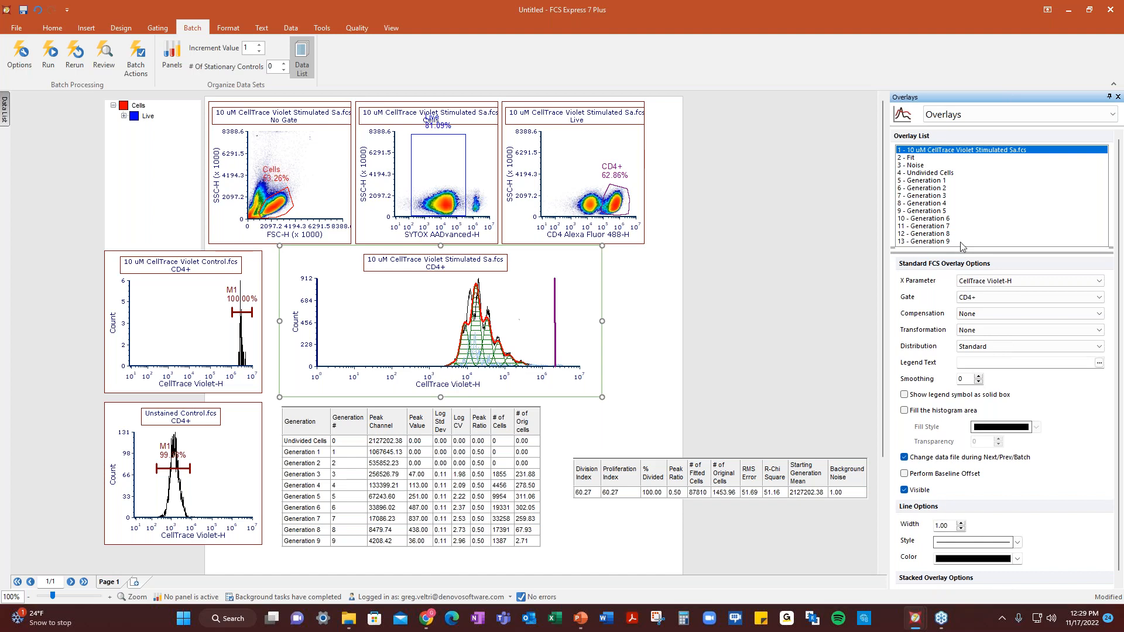
Give the Generation 1 through Generation 9 overlays a solid histogram fill with a transparency of 50.
{"action": "left_click", "coordinate": [921, 180]}
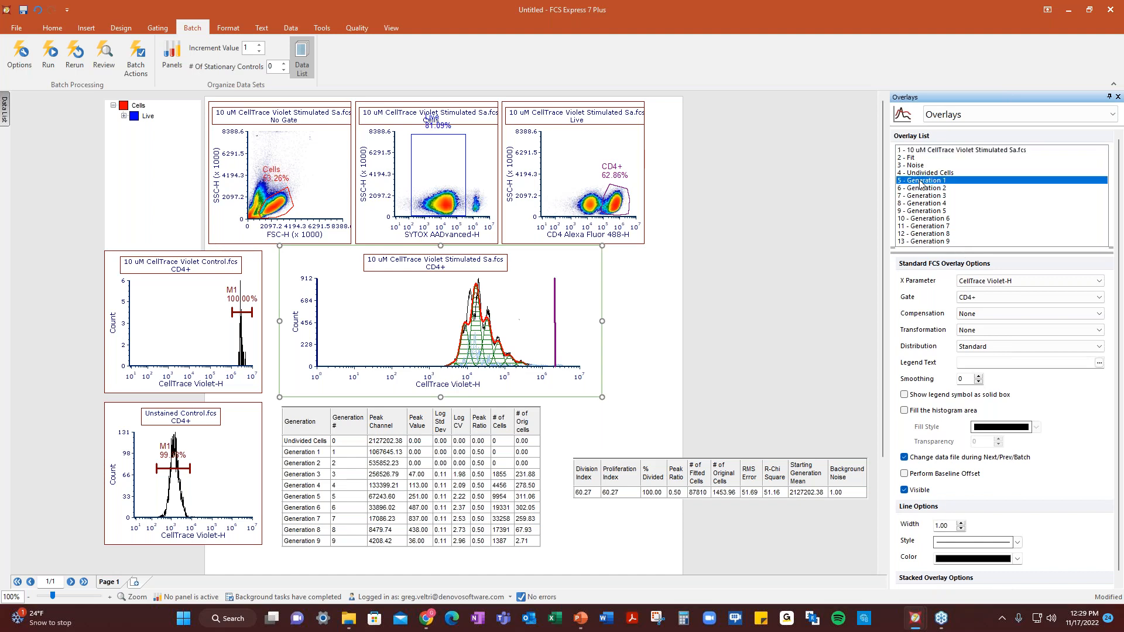
{"action": "left_click", "coordinate": [949, 242], "text": "shift"}
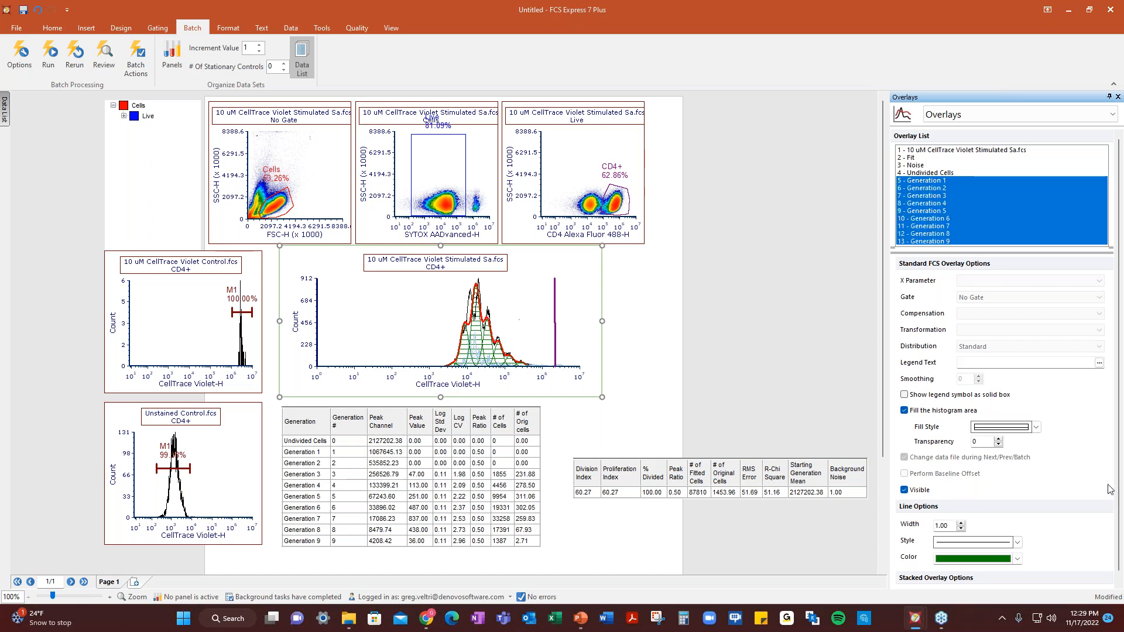
{"action": "scroll", "coordinate": [1111, 495], "scroll_direction": "down", "scroll_amount": 1}
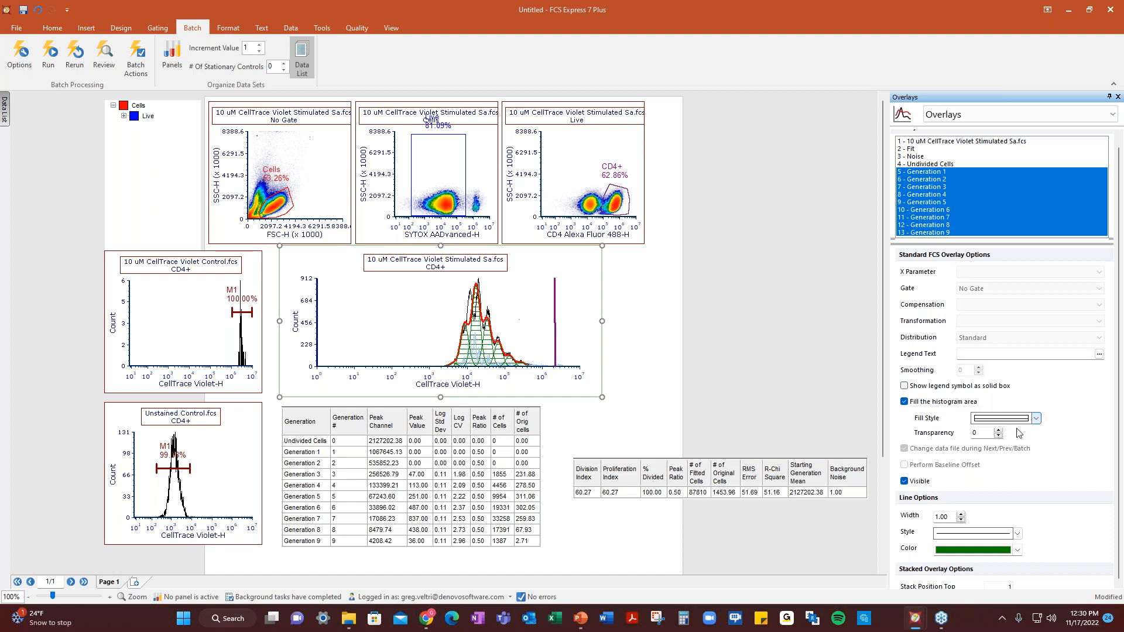
{"action": "left_click", "coordinate": [1037, 418]}
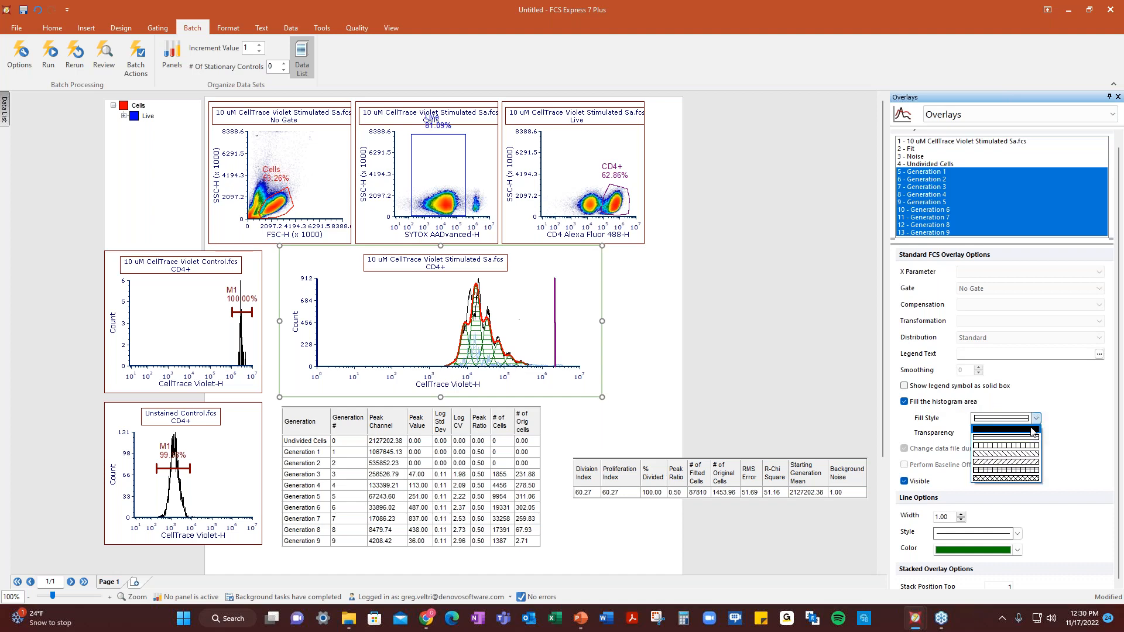
{"action": "left_click", "coordinate": [1033, 429]}
{"action": "left_click", "coordinate": [1037, 418]}
{"action": "left_click", "coordinate": [1037, 418]}
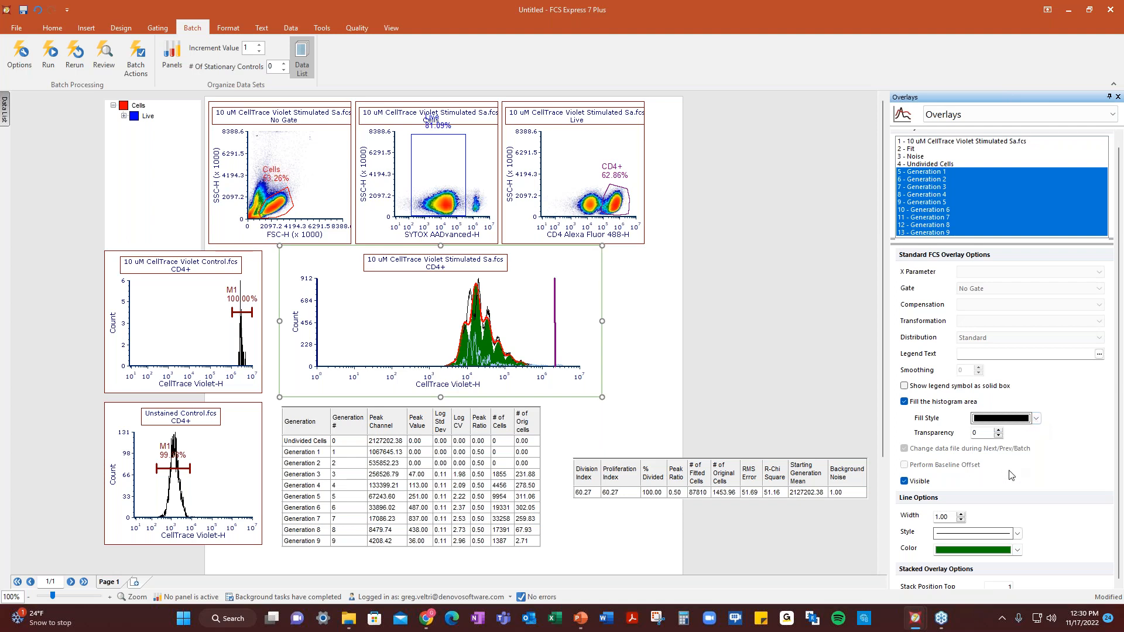
{"action": "left_click", "coordinate": [999, 432]}
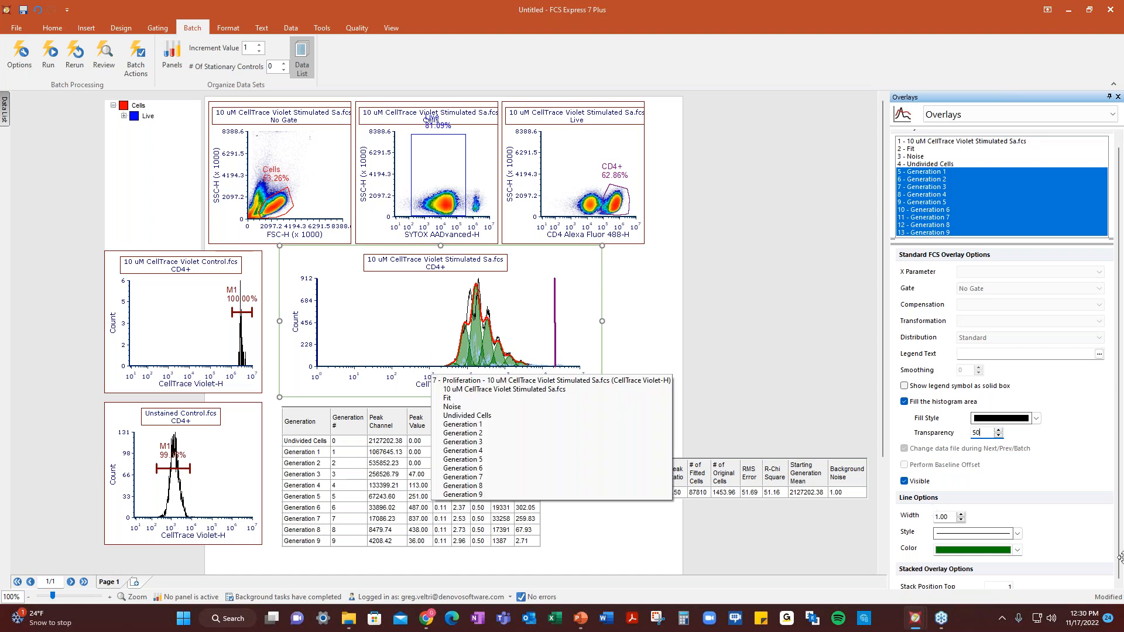
Set the line color of the Generation 1 overlay to orange.
{"action": "left_click", "coordinate": [951, 174]}
{"action": "left_click", "coordinate": [1018, 550]}
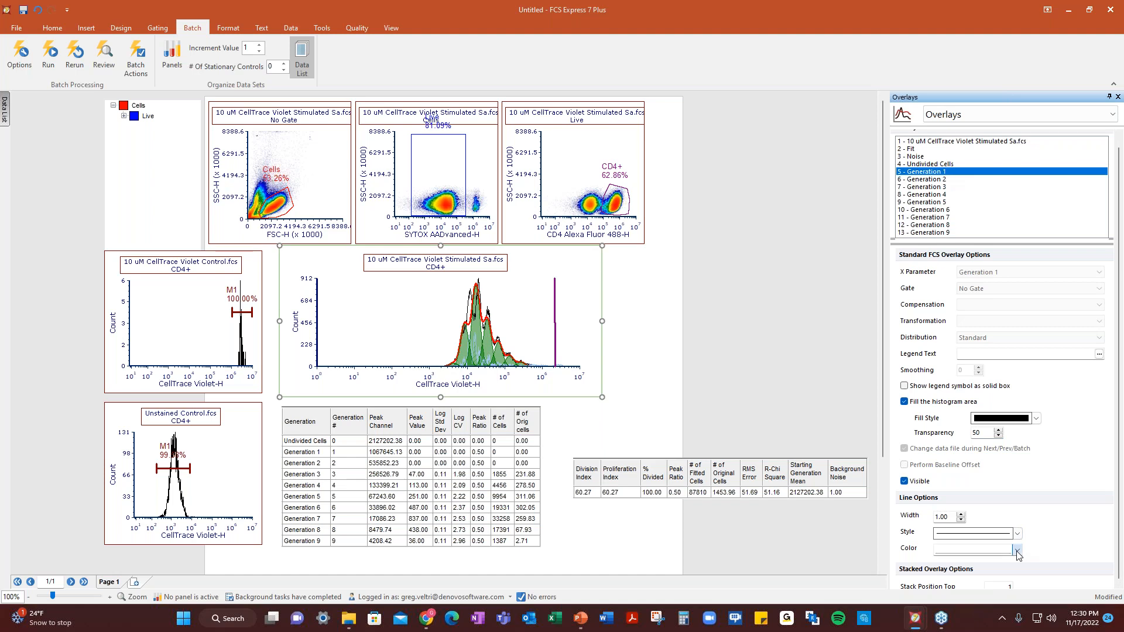
{"action": "left_click", "coordinate": [954, 494]}
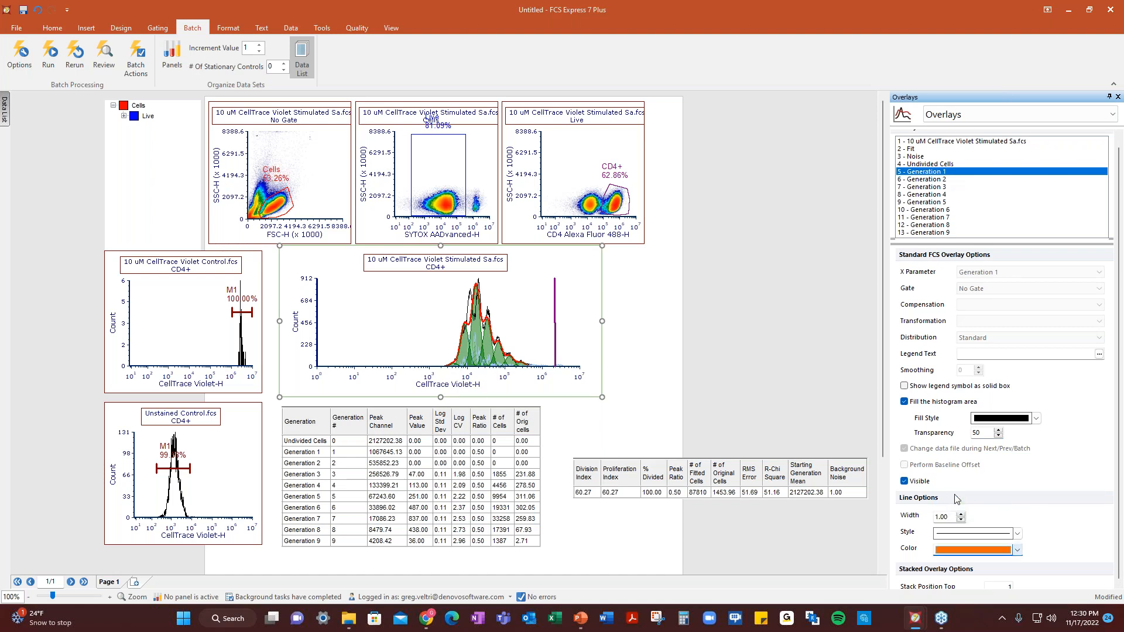
{"action": "scroll", "coordinate": [1070, 522], "scroll_direction": "up", "scroll_amount": 1}
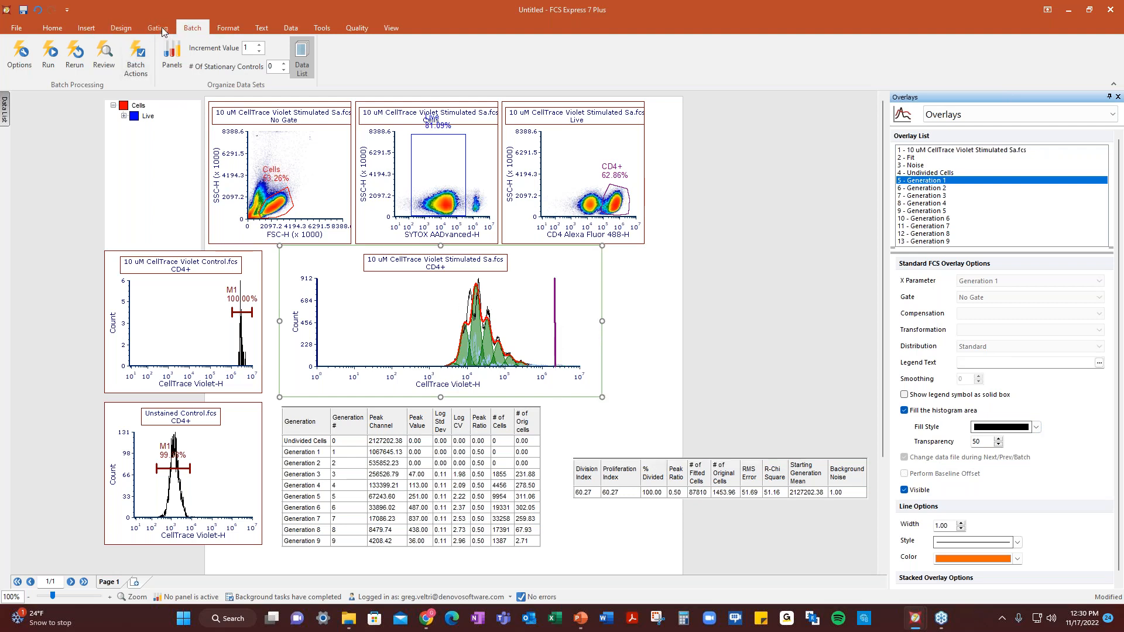
Run the batch process to export the PowerPoint slides and the Excel statistics.
{"action": "left_click", "coordinate": [48, 54]}
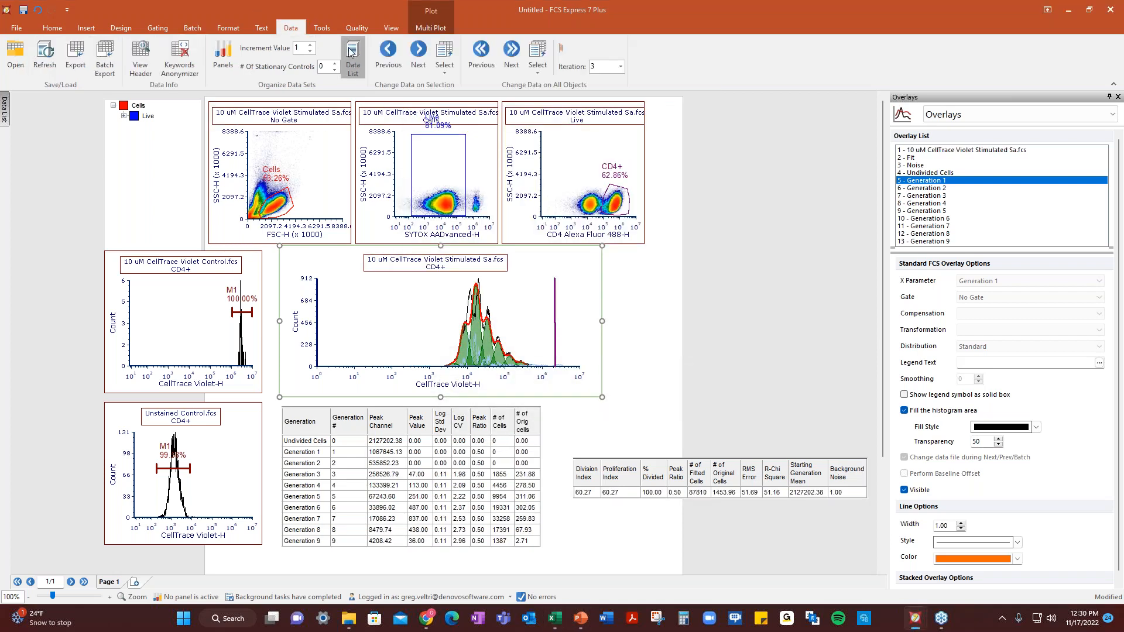
Show the data list and load the 10 uM CellTrace Violet Control.fcs file into the plots.
{"action": "left_click", "coordinate": [353, 57]}
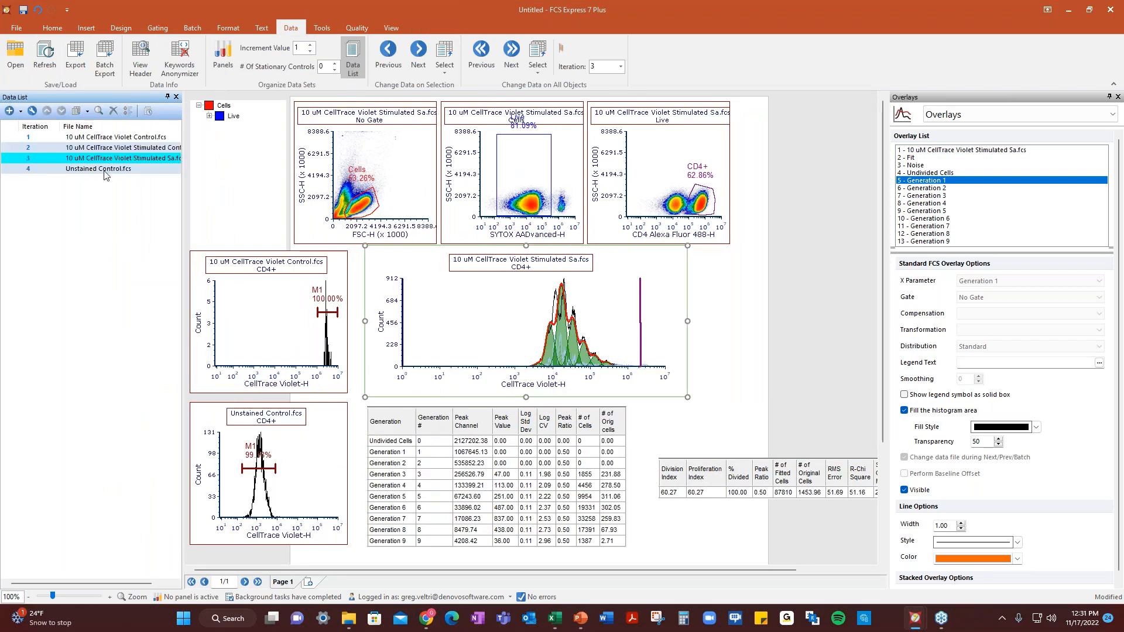
{"action": "double_click", "coordinate": [30, 140]}
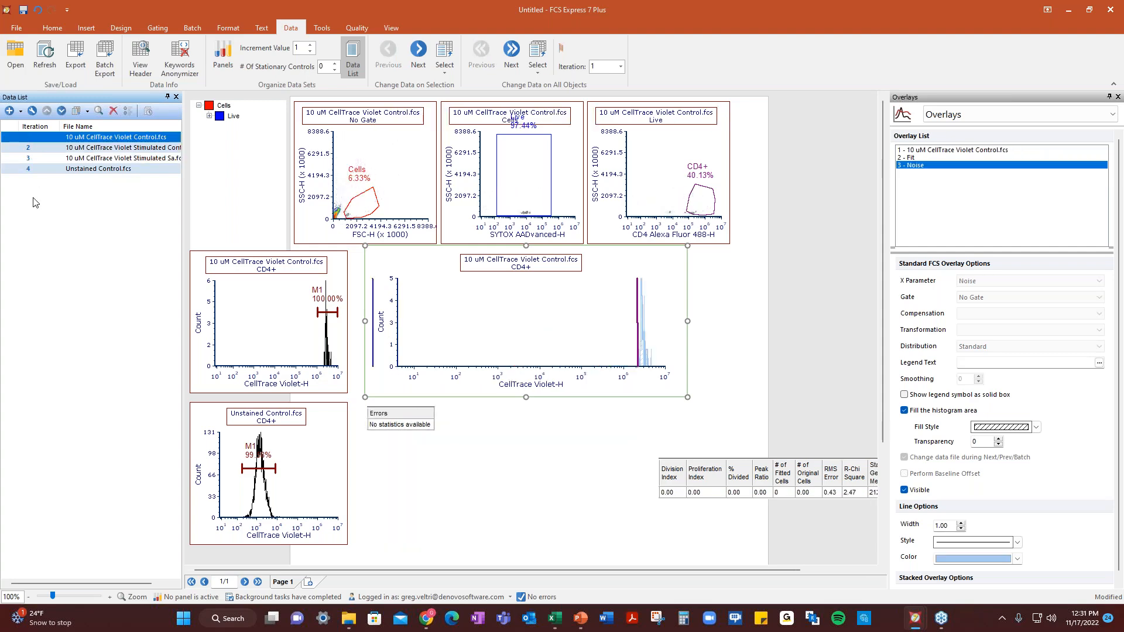
Switch to the exported Prof analysis.pptx presentation in PowerPoint and view the second slide enlarged to 120%.
{"action": "left_click_drag", "start_coordinate": [0, 58], "coordinate": [446, 2]}
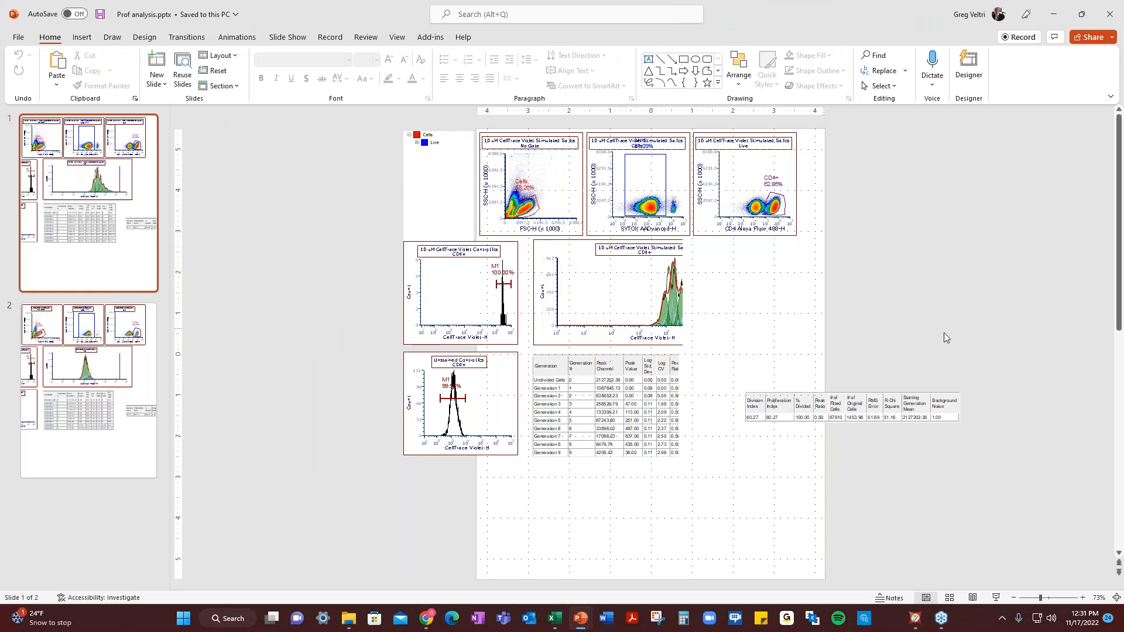
{"action": "left_click", "coordinate": [668, 292]}
{"action": "left_click", "coordinate": [52, 402]}
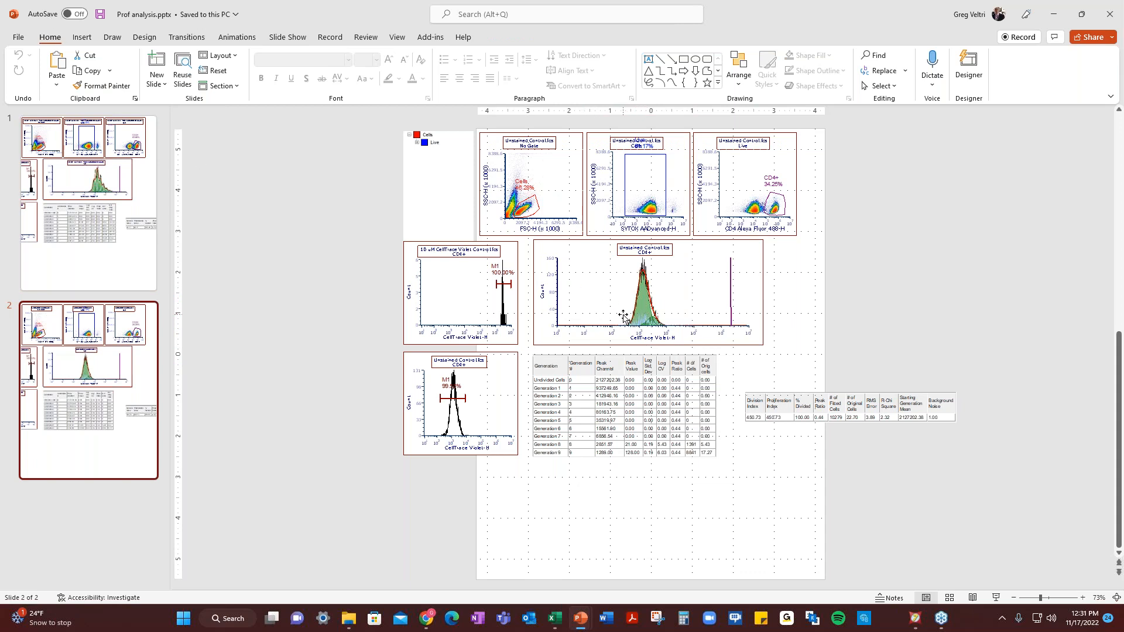
{"action": "left_click", "coordinate": [1084, 598]}
{"action": "left_click", "coordinate": [1084, 598]}
{"action": "left_click", "coordinate": [1084, 598]}
{"action": "left_click", "coordinate": [1084, 598]}
{"action": "left_click", "coordinate": [1084, 598]}
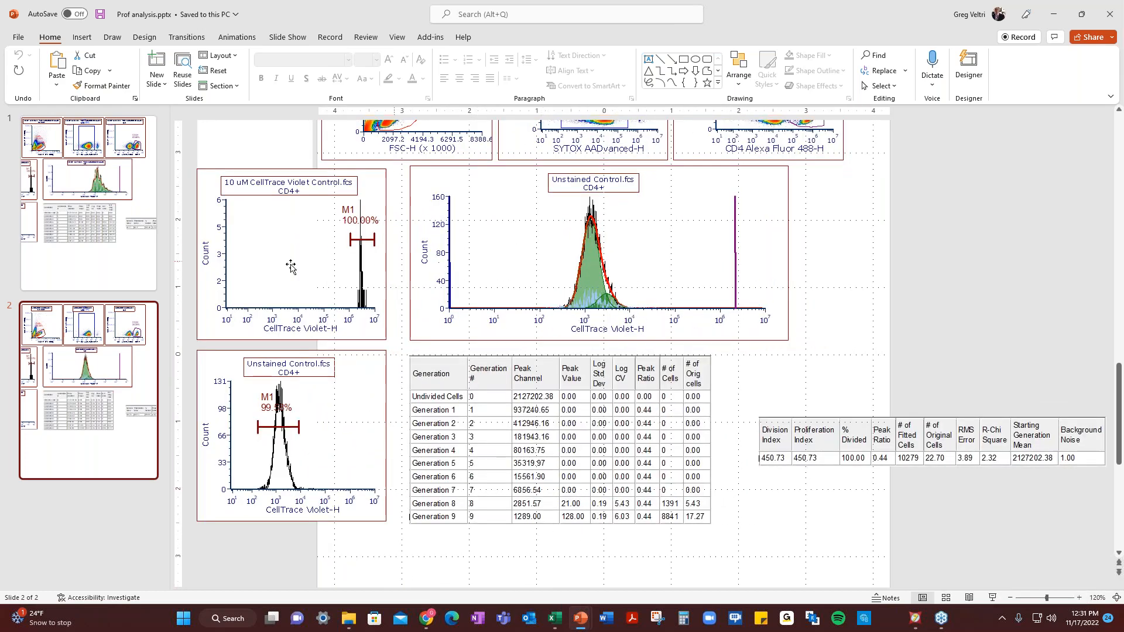
Ungroup the Unstained Control proliferation plot picture on the second slide into an editable drawing object.
{"action": "right_click", "coordinate": [539, 256]}
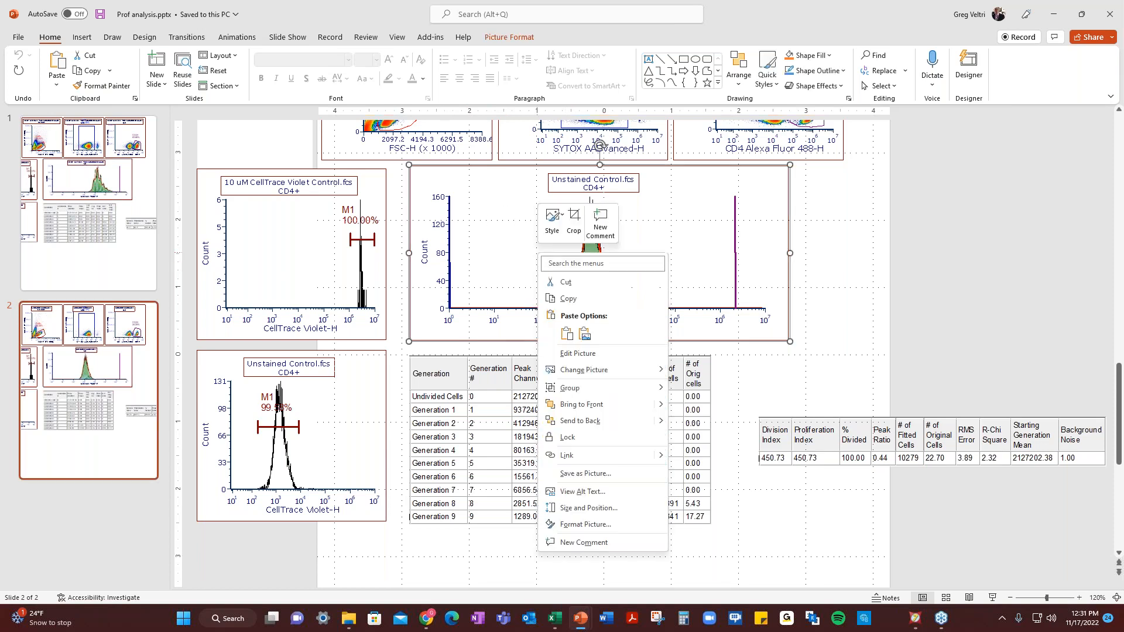
{"action": "left_click", "coordinate": [523, 327]}
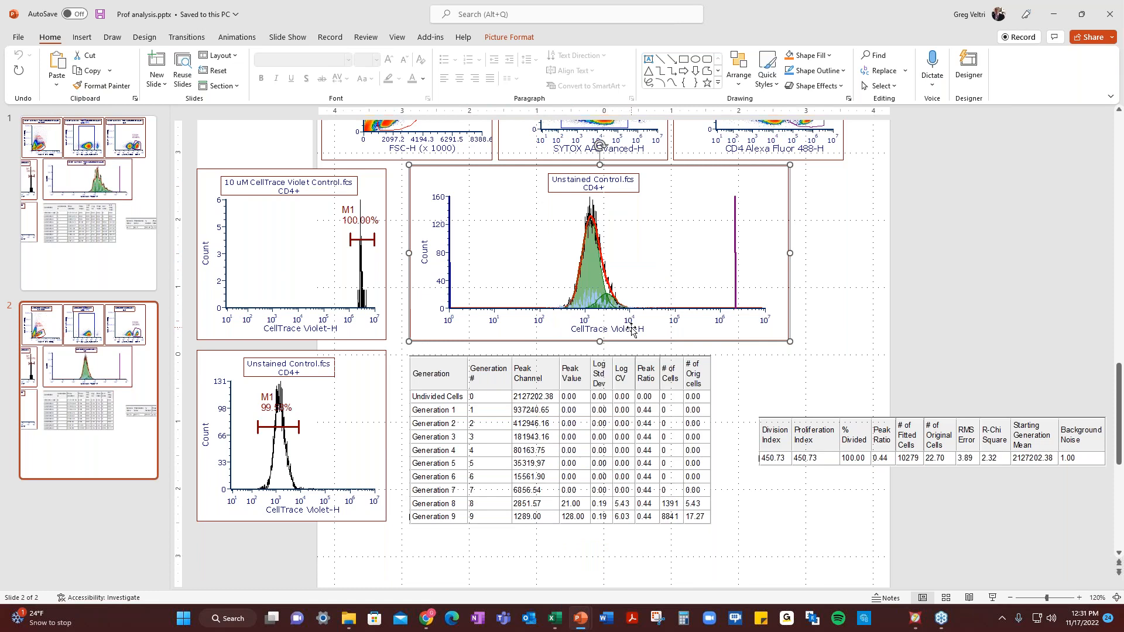
{"action": "right_click", "coordinate": [661, 263]}
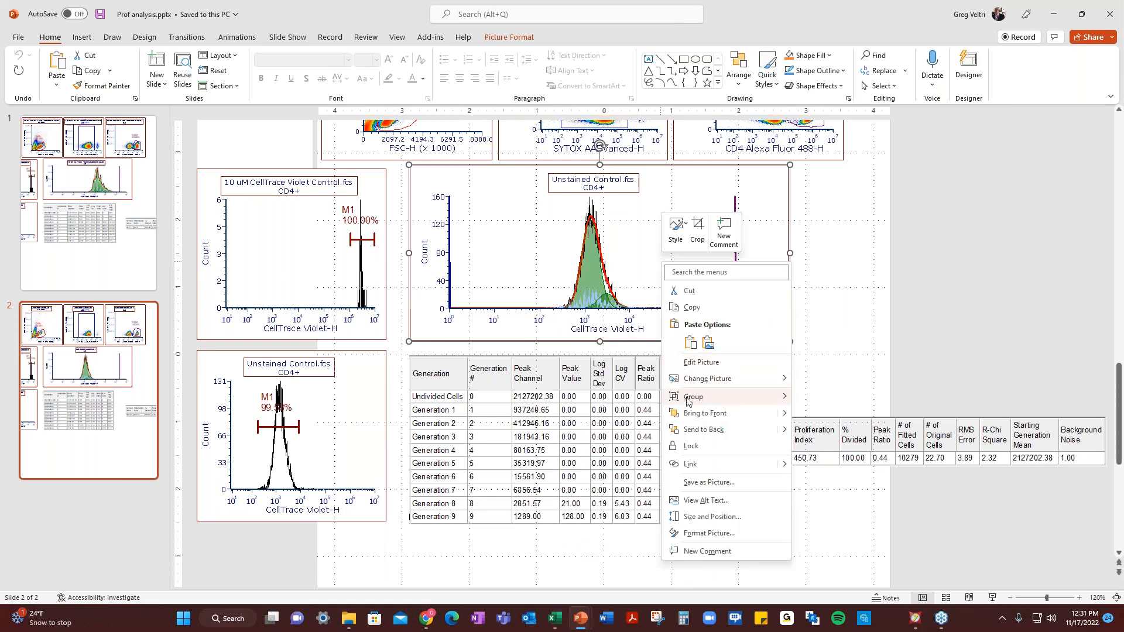
{"action": "mouse_move", "coordinate": [694, 397]}
{"action": "left_click", "coordinate": [827, 433]}
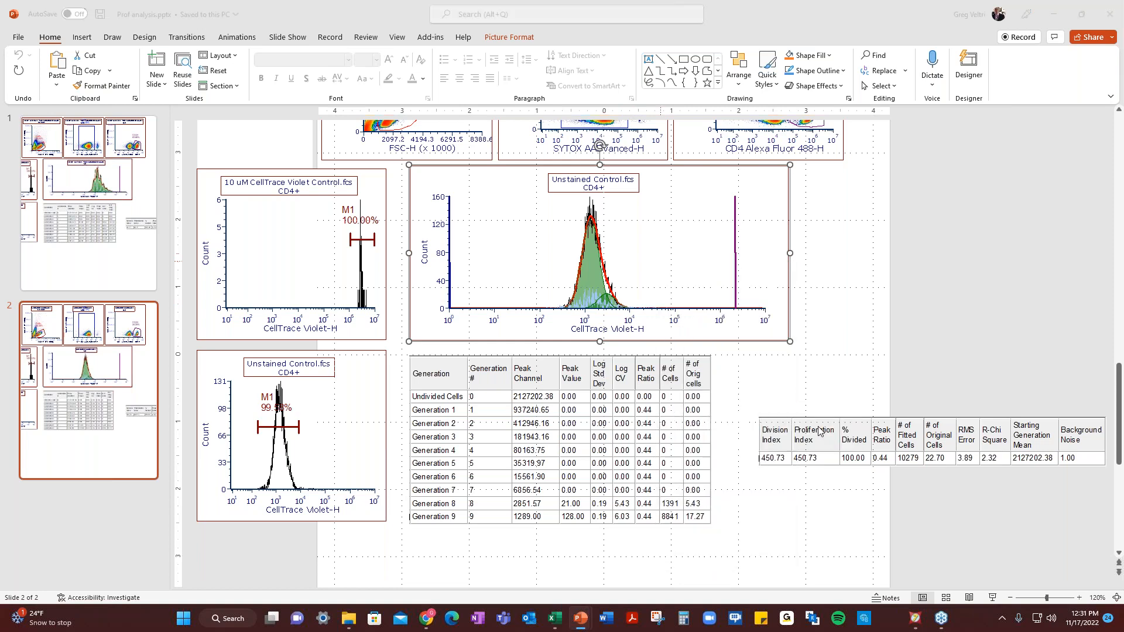
{"action": "left_click", "coordinate": [543, 340]}
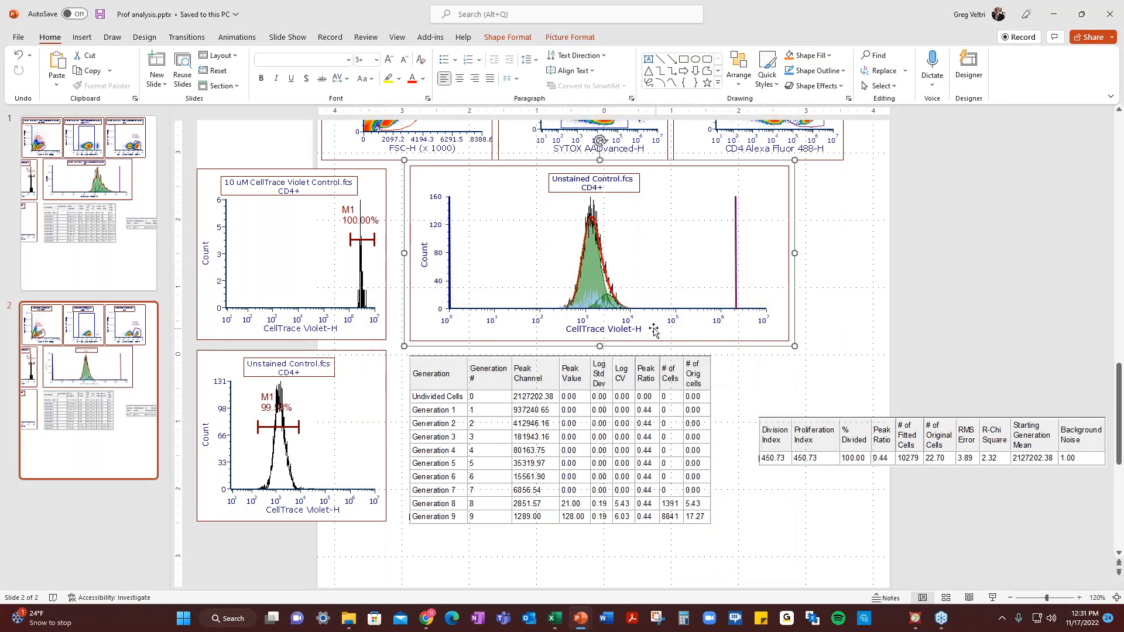
Replace the CellTrace Violet-H axis title of the ungrouped proliferation plot with "Proliferation Dye".
{"action": "left_click", "coordinate": [646, 335]}
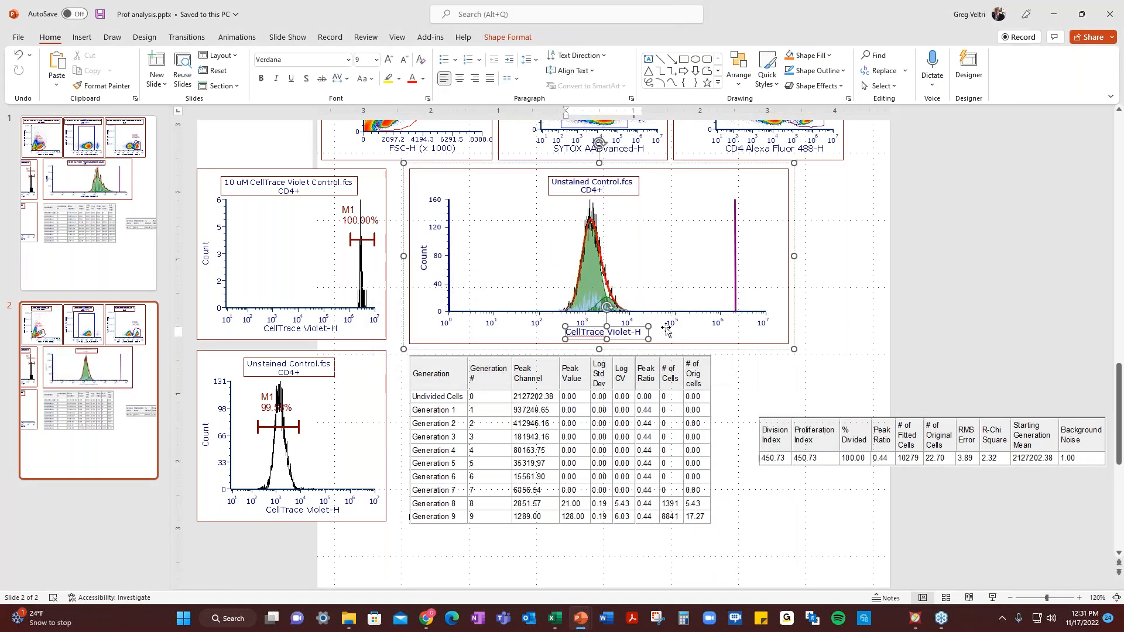
{"action": "key", "text": "BackSpace"}
{"action": "key", "text": "BackSpace"}
{"action": "key", "text": "BackSpace"}
{"action": "key", "text": "BackSpace"}
{"action": "key", "text": "BackSpace"}
{"action": "key", "text": "BackSpace"}
{"action": "key", "text": "BackSpace"}
{"action": "key", "text": "BackSpace"}
{"action": "key", "text": "BackSpace"}
{"action": "key", "text": "BackSpace"}
{"action": "key", "text": "BackSpace"}
{"action": "key", "text": "BackSpace"}
{"action": "key", "text": "BackSpace"}
{"action": "key", "text": "BackSpace"}
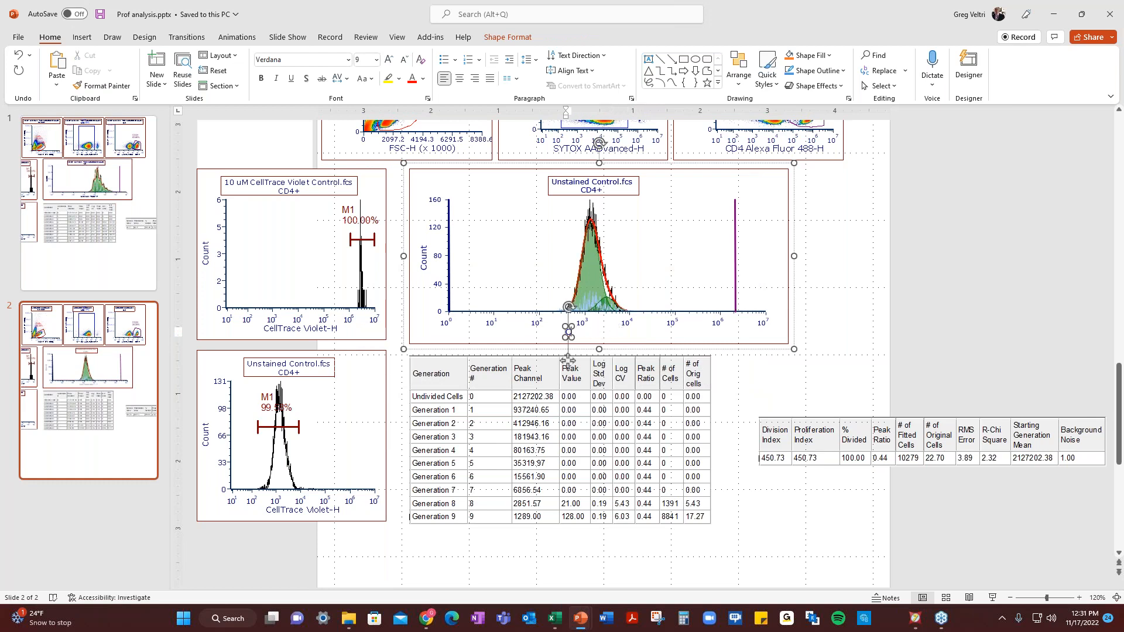
{"action": "type", "text": "Prol"}
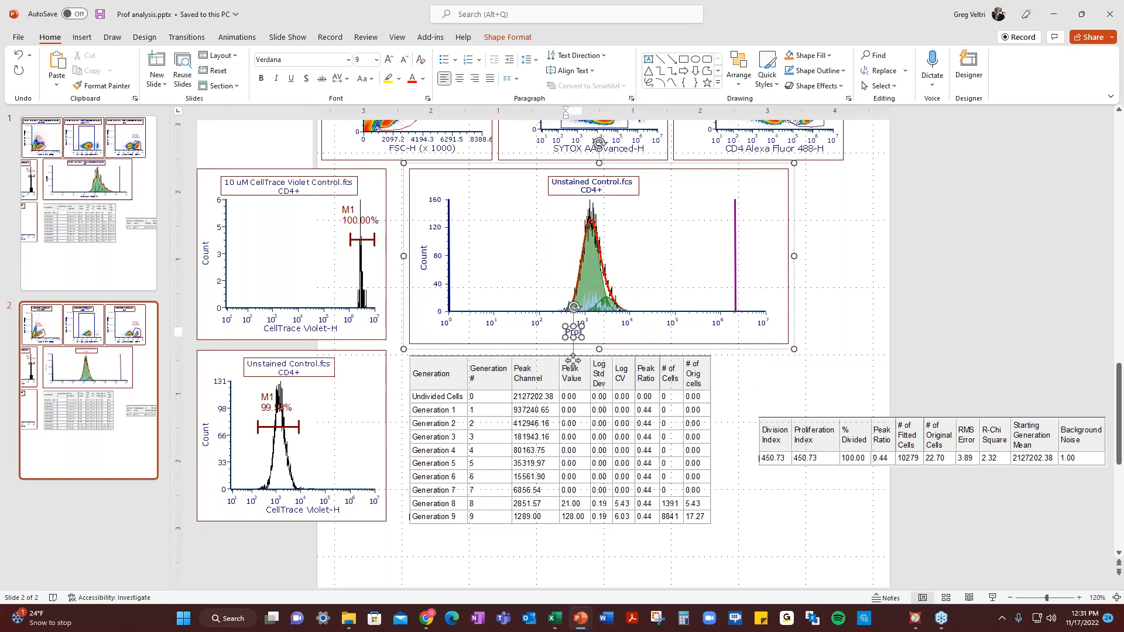
{"action": "type", "text": "iferation"}
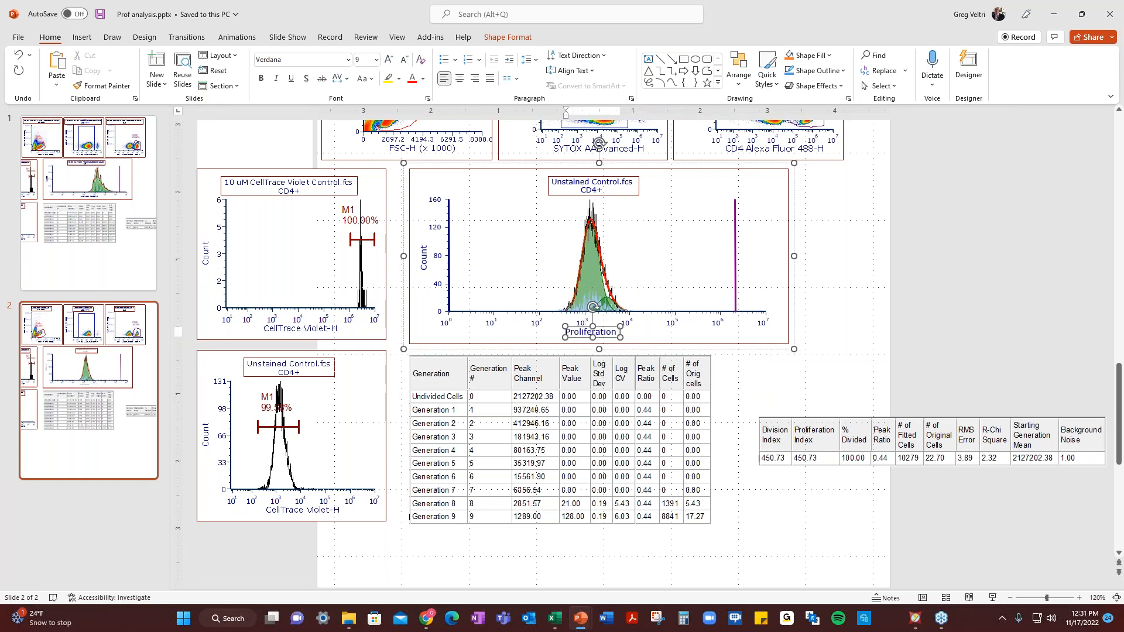
{"action": "type", "text": " Dye"}
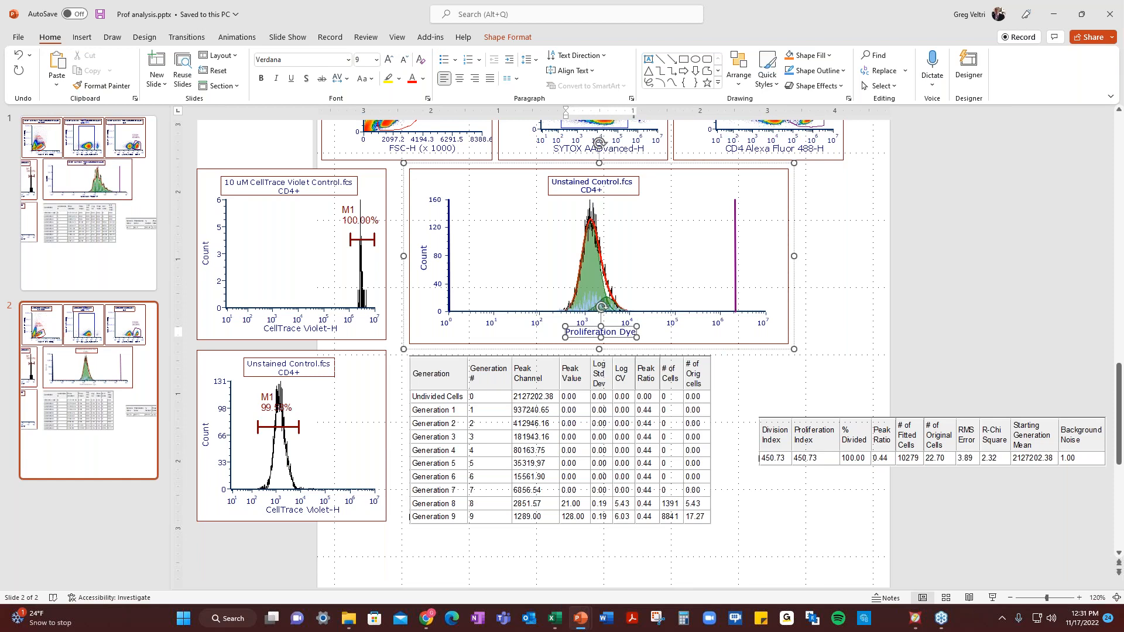
{"action": "left_click", "coordinate": [814, 269]}
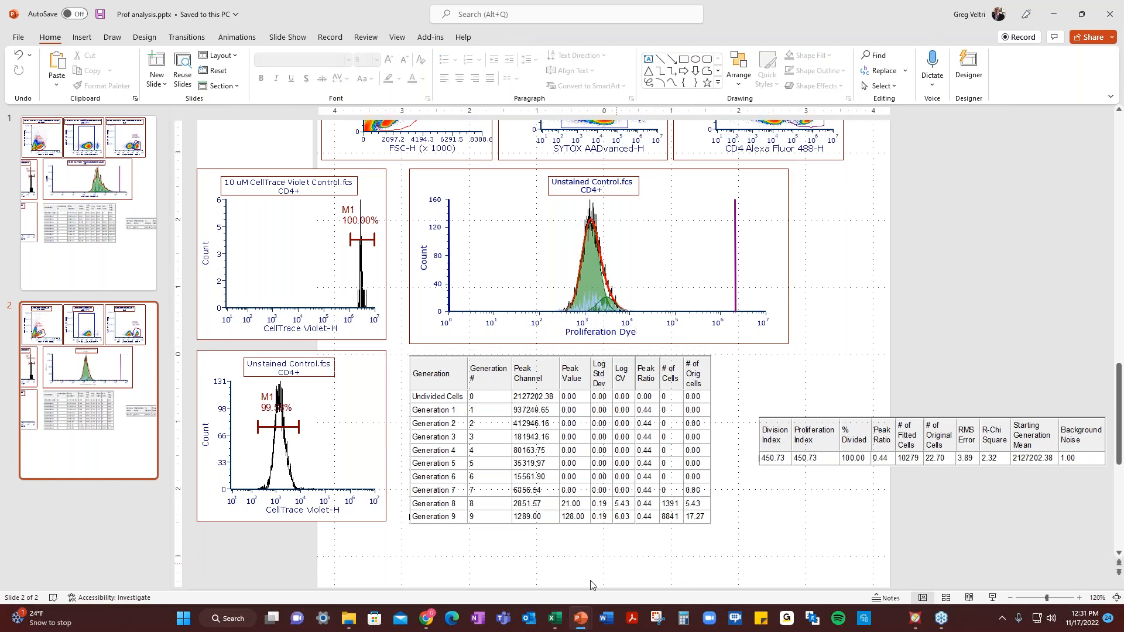
Review the exported statistics in the excel proliferation.xlsx workbook at full size in Excel, and return to FCS Express.
{"action": "left_click", "coordinate": [557, 626]}
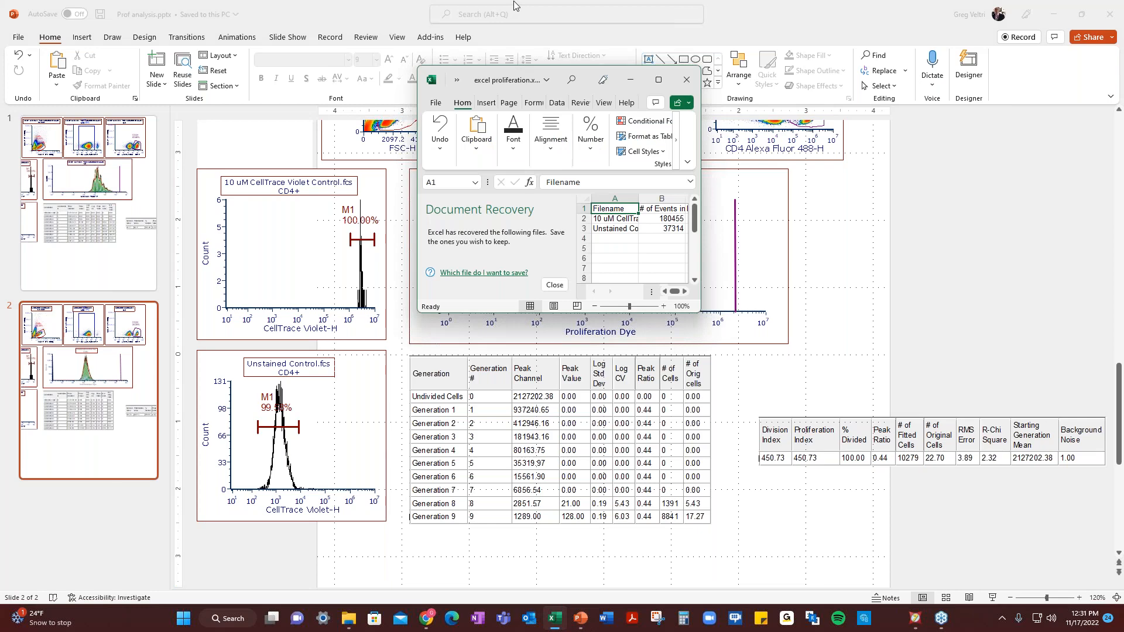
{"action": "left_click", "coordinate": [650, 80]}
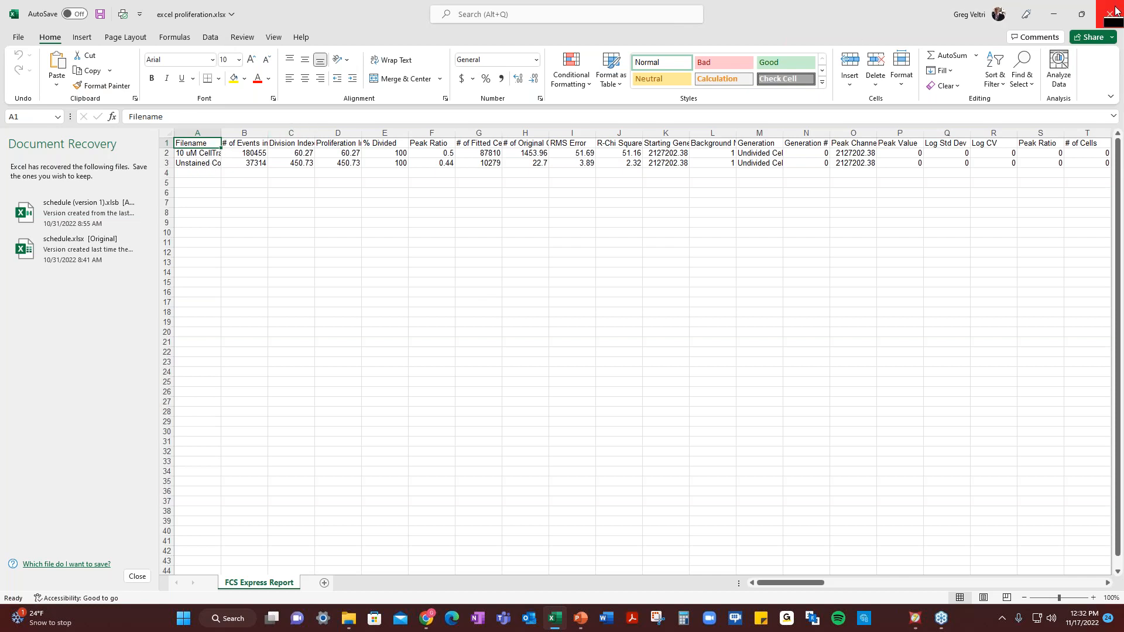
{"action": "left_click", "coordinate": [1057, 15]}
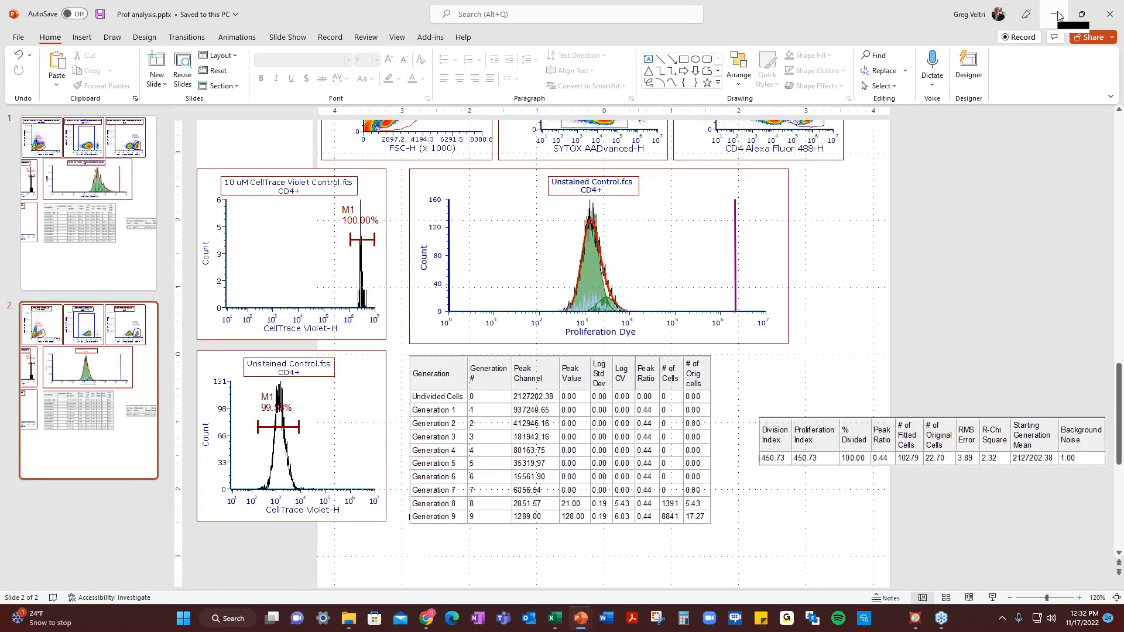
{"action": "left_click", "coordinate": [1058, 14]}
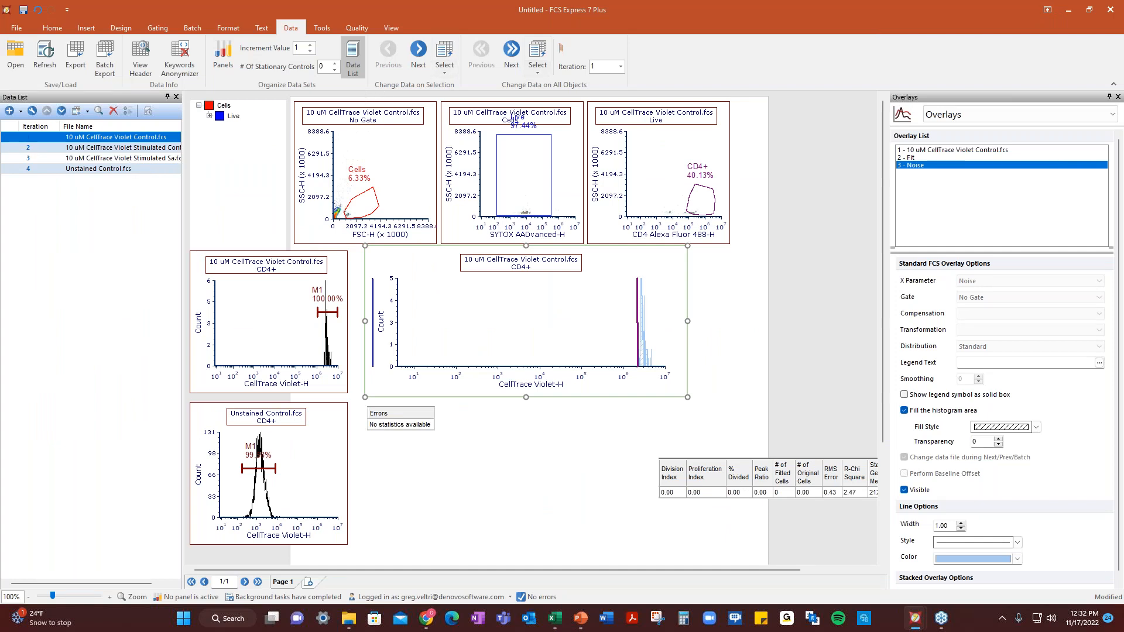
Compare the proliferation fits and statistics of the CellTrace Violet stimulated control, stimulated sample and Unstained Control files.
{"action": "left_click", "coordinate": [28, 149]}
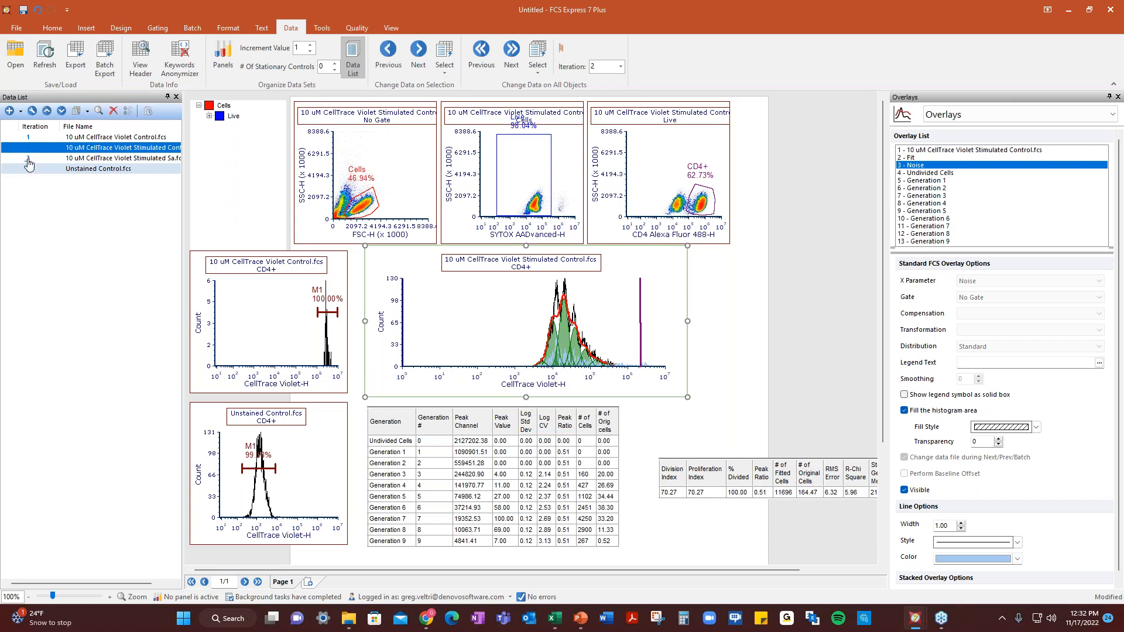
{"action": "left_click", "coordinate": [28, 159]}
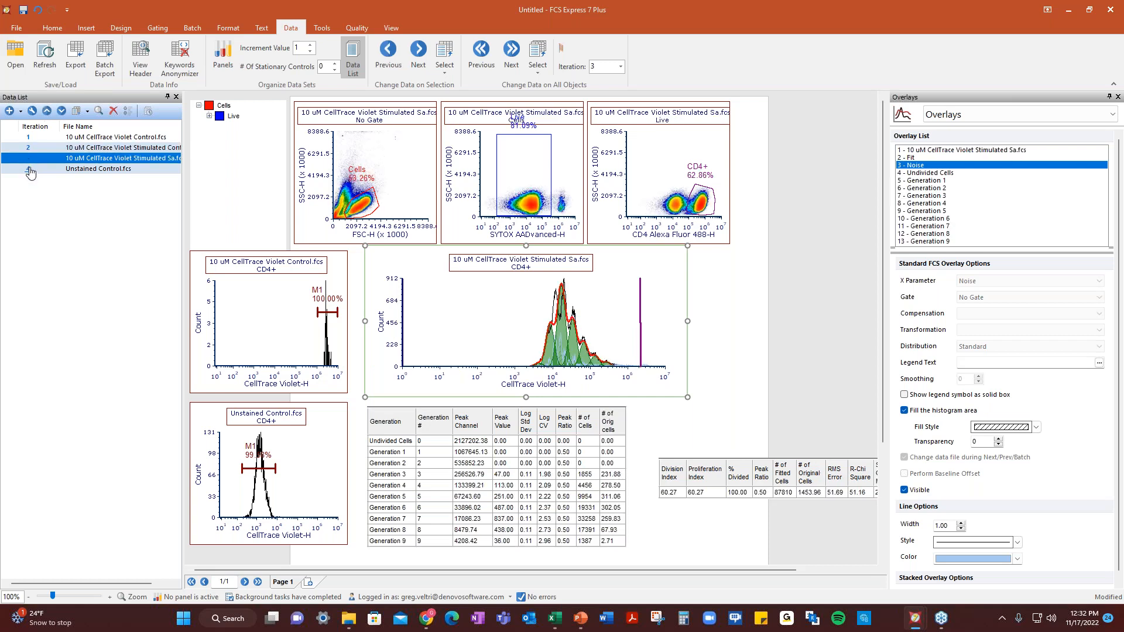
{"action": "left_click", "coordinate": [28, 148]}
{"action": "left_click", "coordinate": [29, 159]}
{"action": "left_click", "coordinate": [29, 152]}
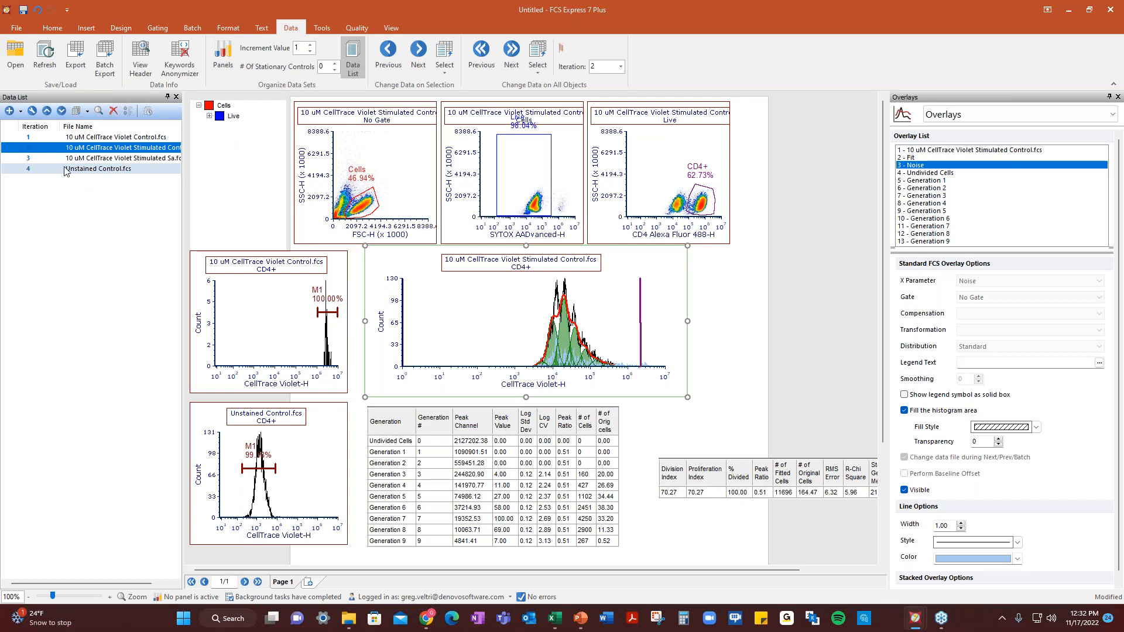
{"action": "left_click", "coordinate": [28, 158]}
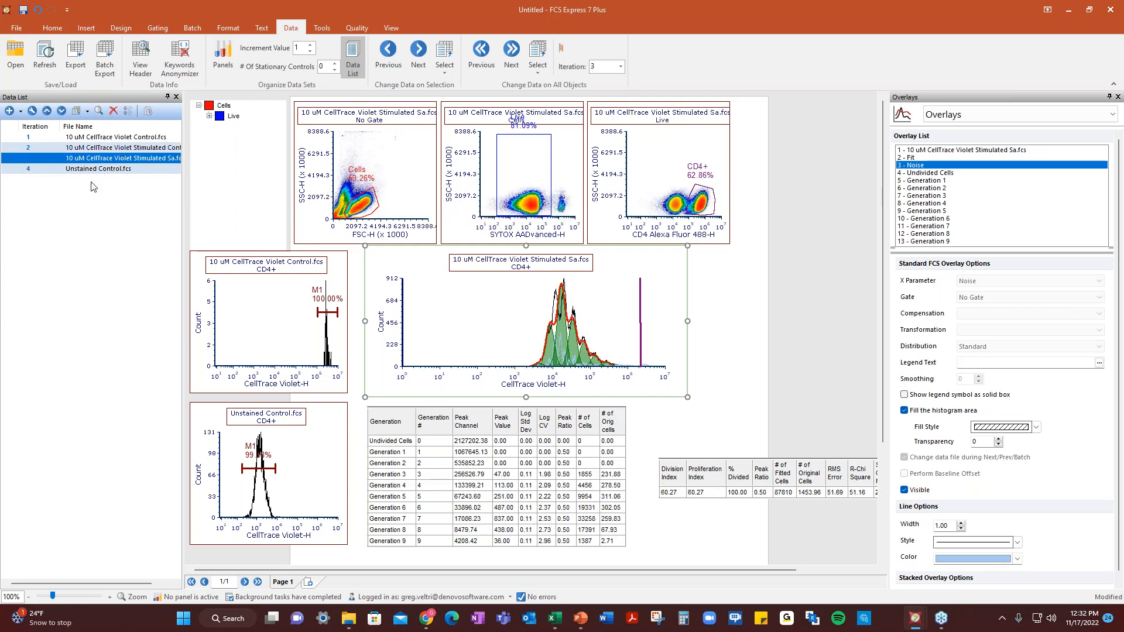
{"action": "left_click", "coordinate": [33, 170]}
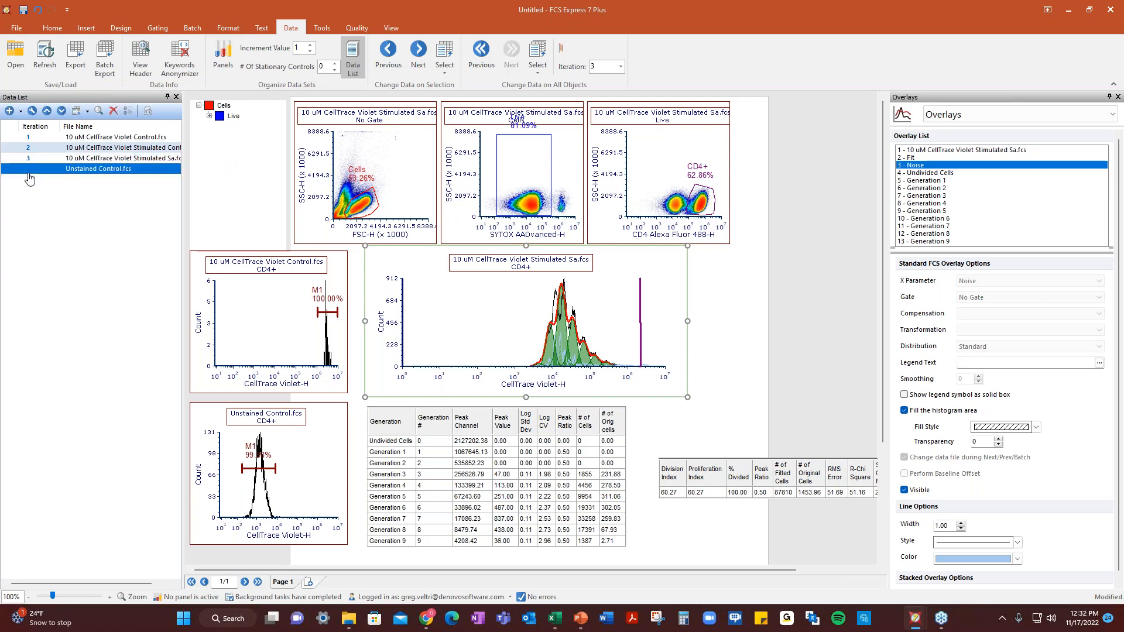
Make the CD4+ gate data specific for the 10 uM CellTrace Violet Control file and shift it toward lower CD4 intensity.
{"action": "left_click", "coordinate": [30, 139]}
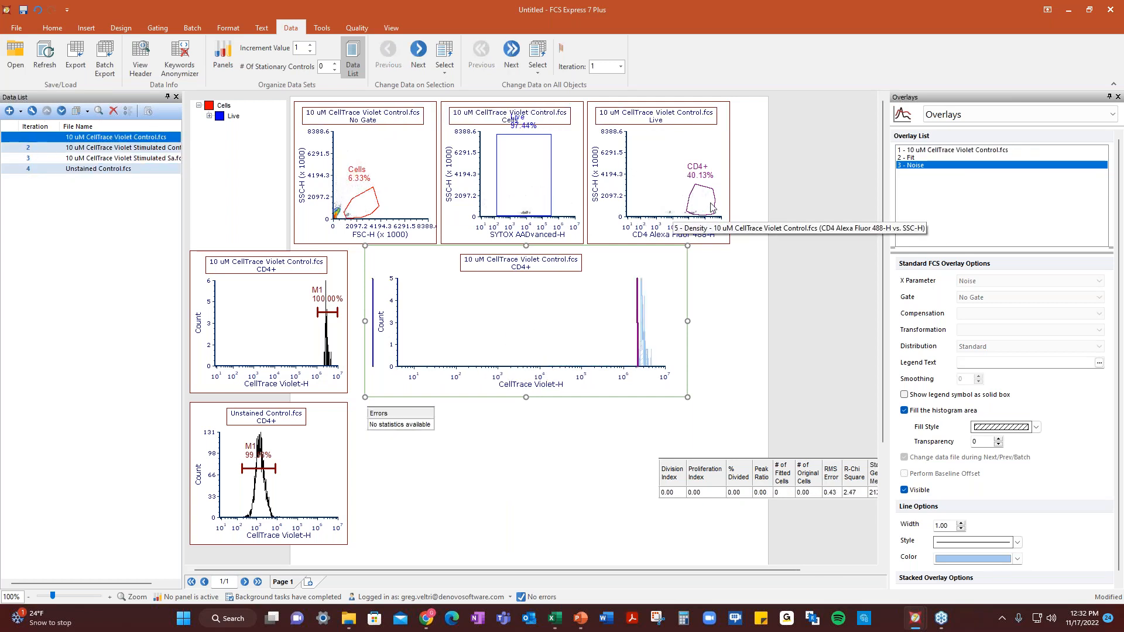
{"action": "left_click", "coordinate": [170, 30]}
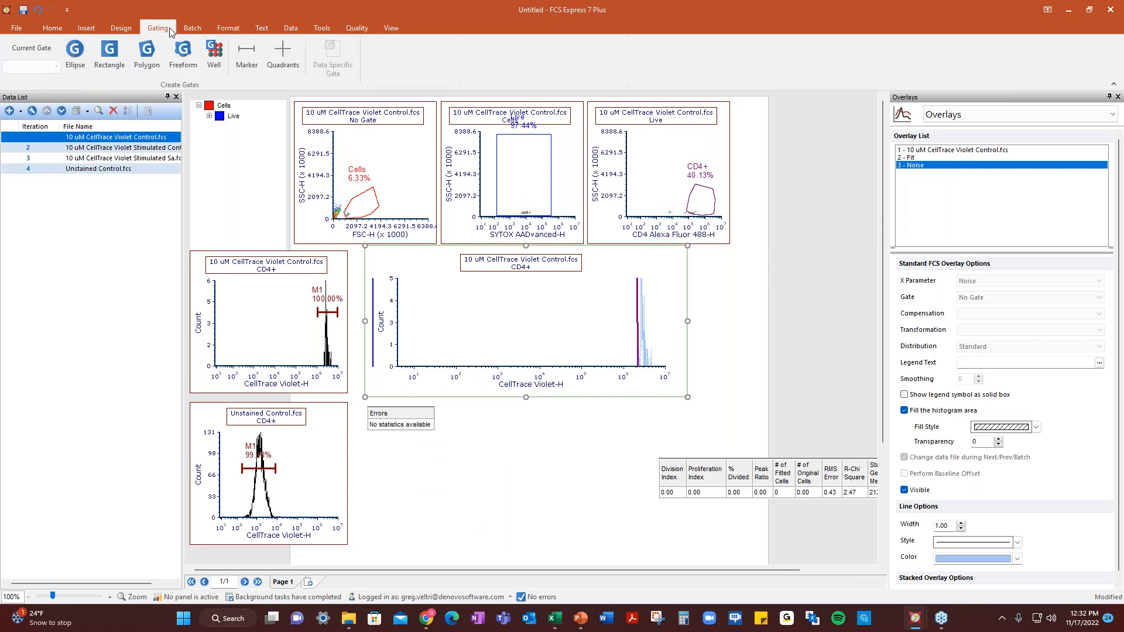
{"action": "left_click", "coordinate": [682, 196]}
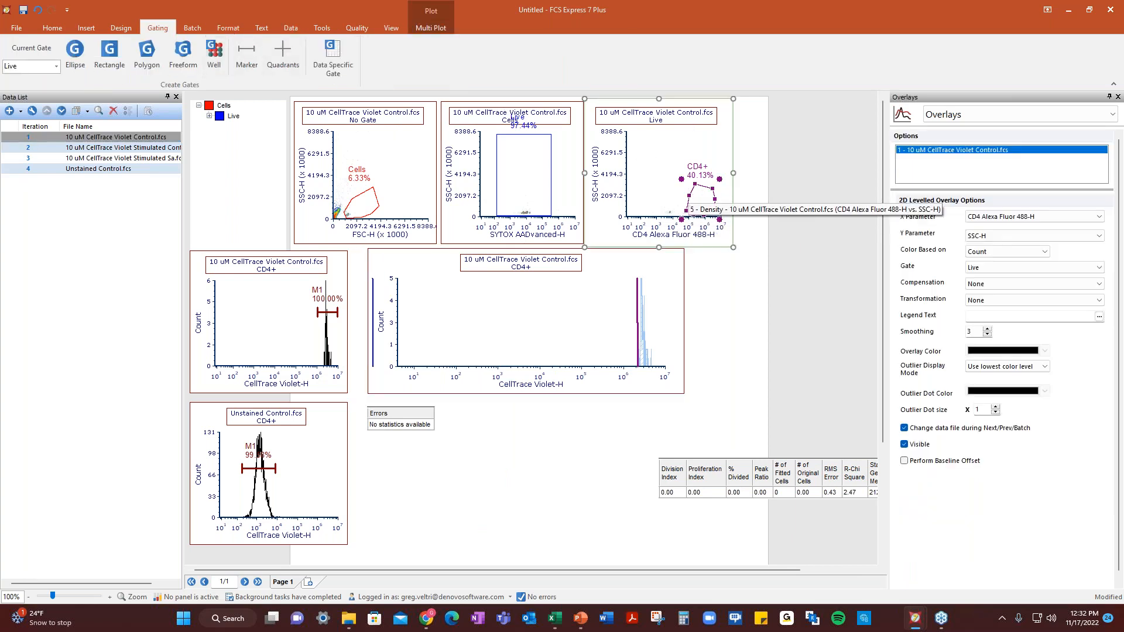
{"action": "left_click", "coordinate": [346, 74]}
{"action": "left_click_drag", "start_coordinate": [693, 191], "coordinate": [681, 199]}
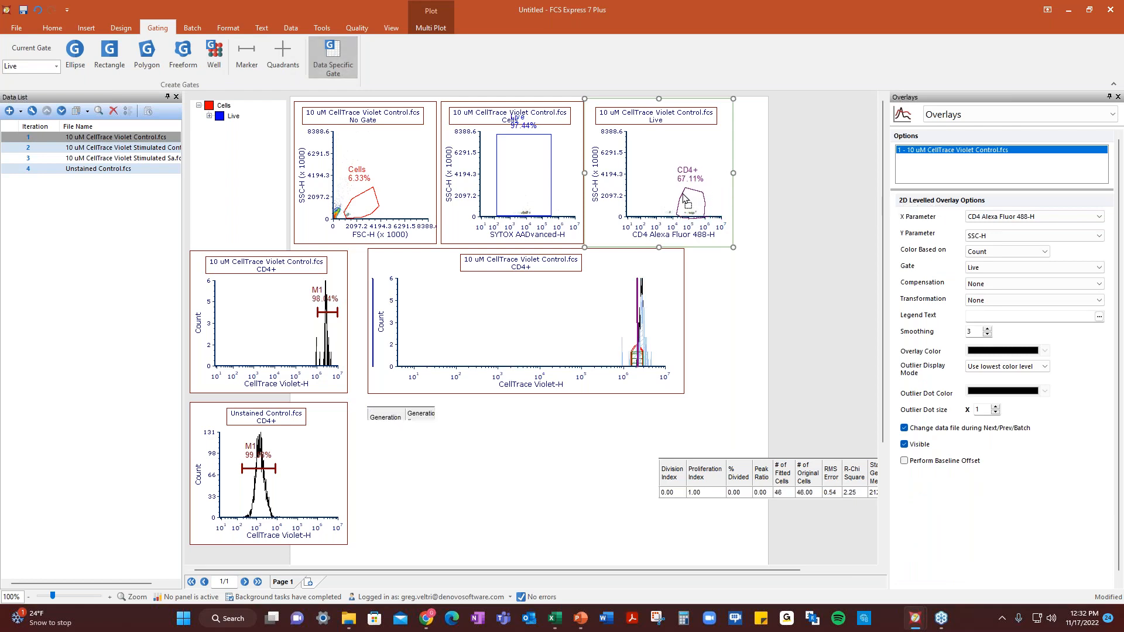
Check the CD4+ gate position on the stimulated control, stimulated sample and Unstained Control files.
{"action": "left_click", "coordinate": [28, 149]}
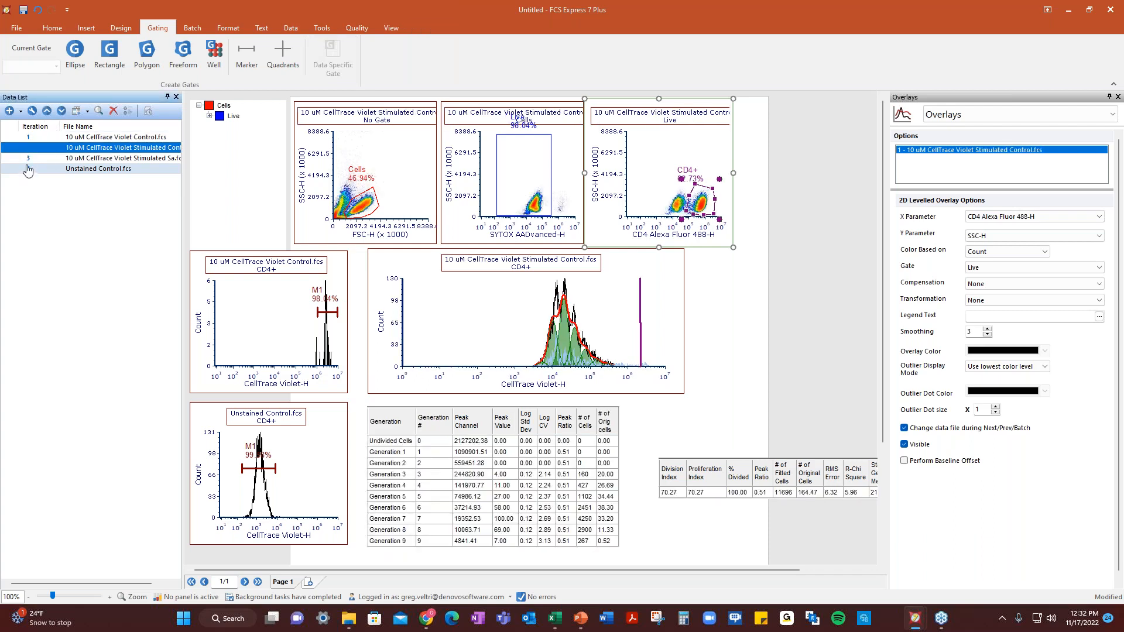
{"action": "left_click", "coordinate": [30, 159]}
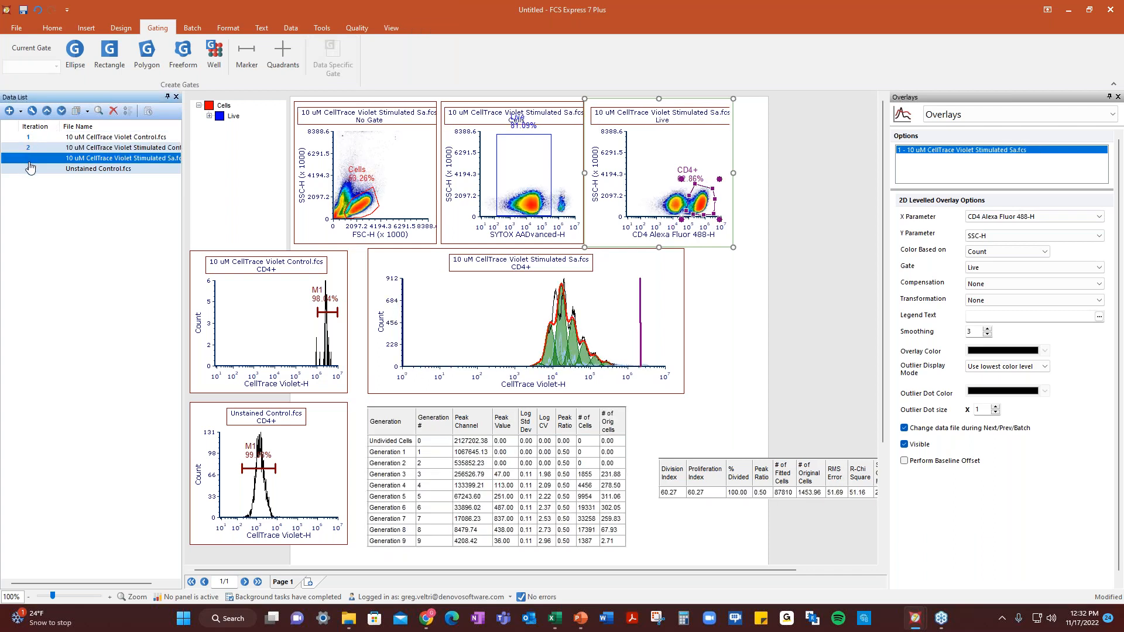
{"action": "left_click", "coordinate": [33, 170]}
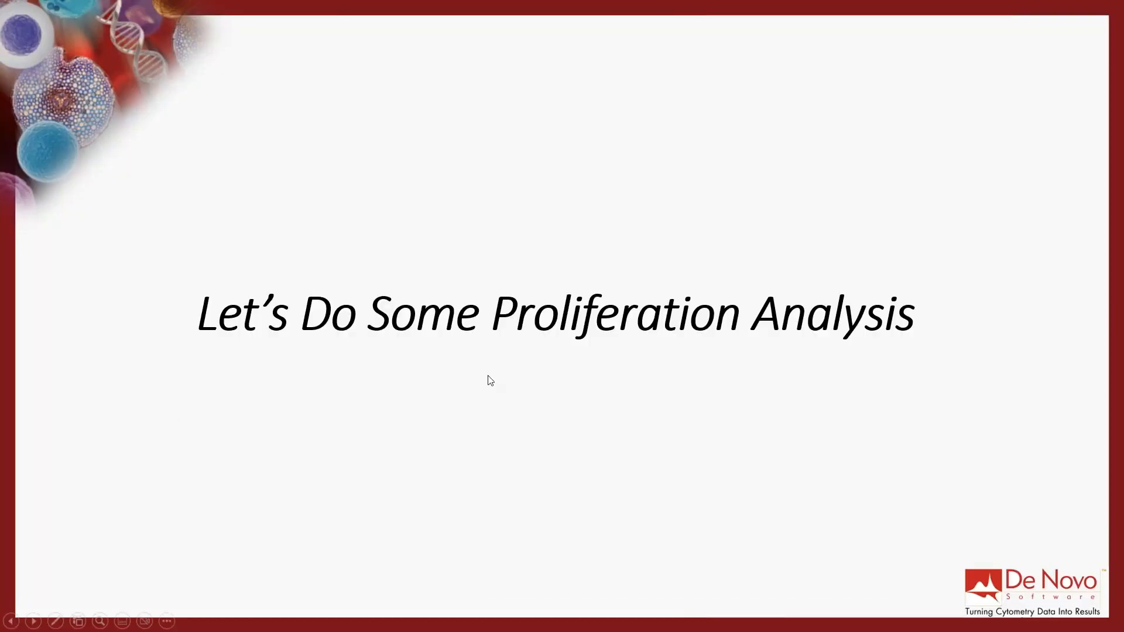
{"action": "left_click", "coordinate": [491, 452]}
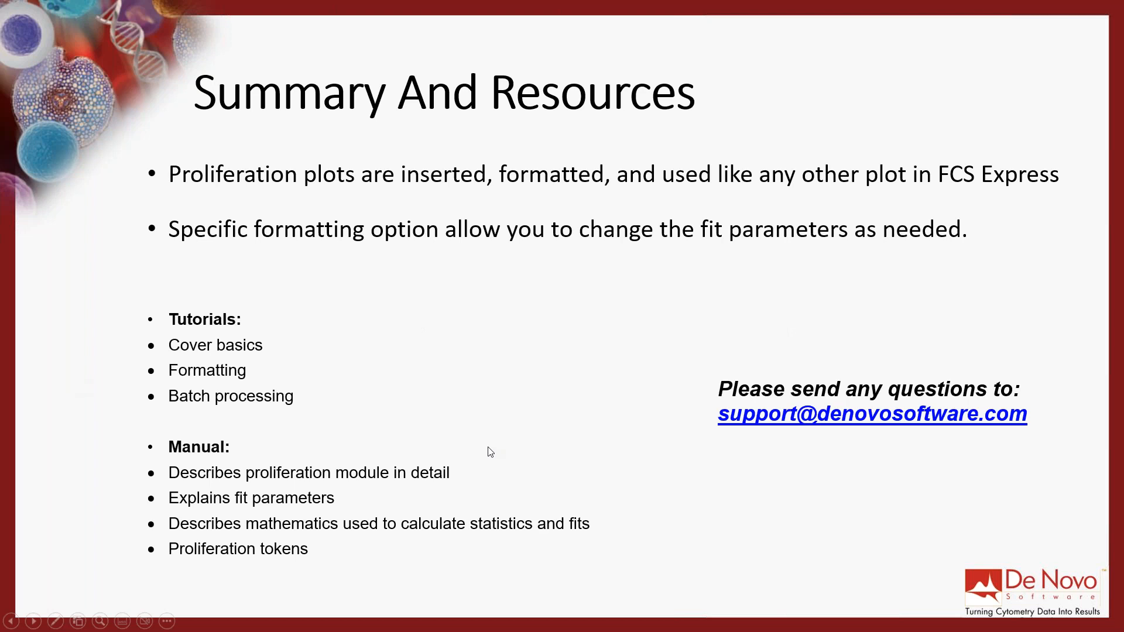